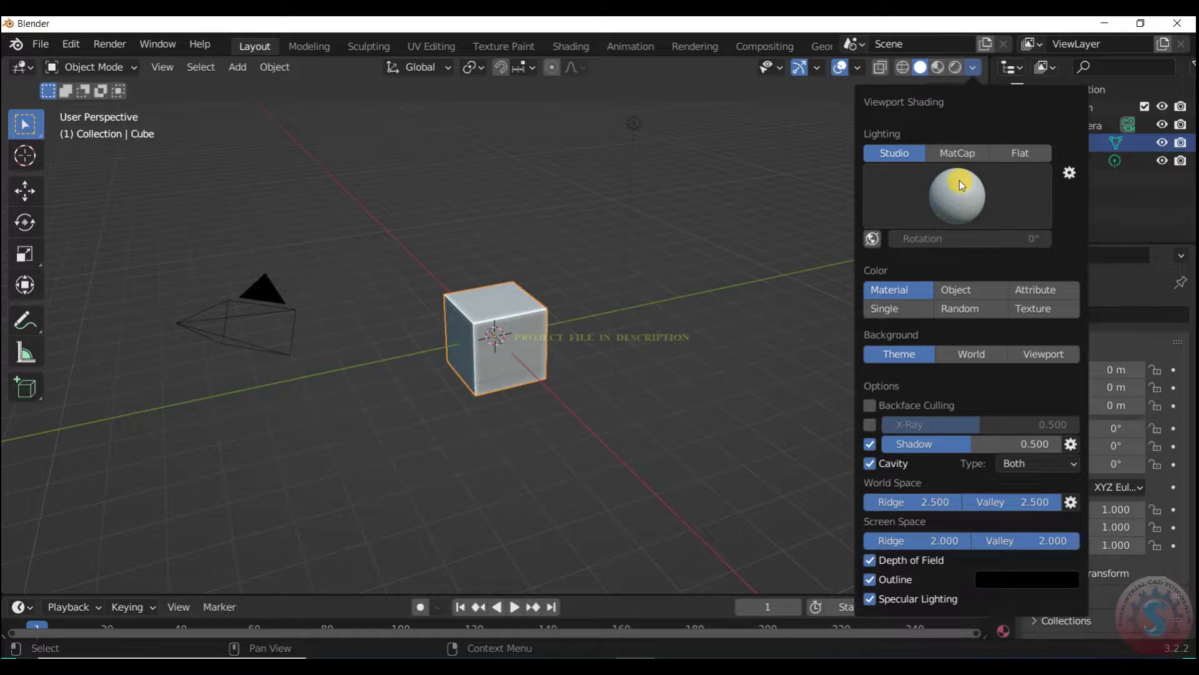
left_click(976, 69)
left_click(977, 70)
key("n")
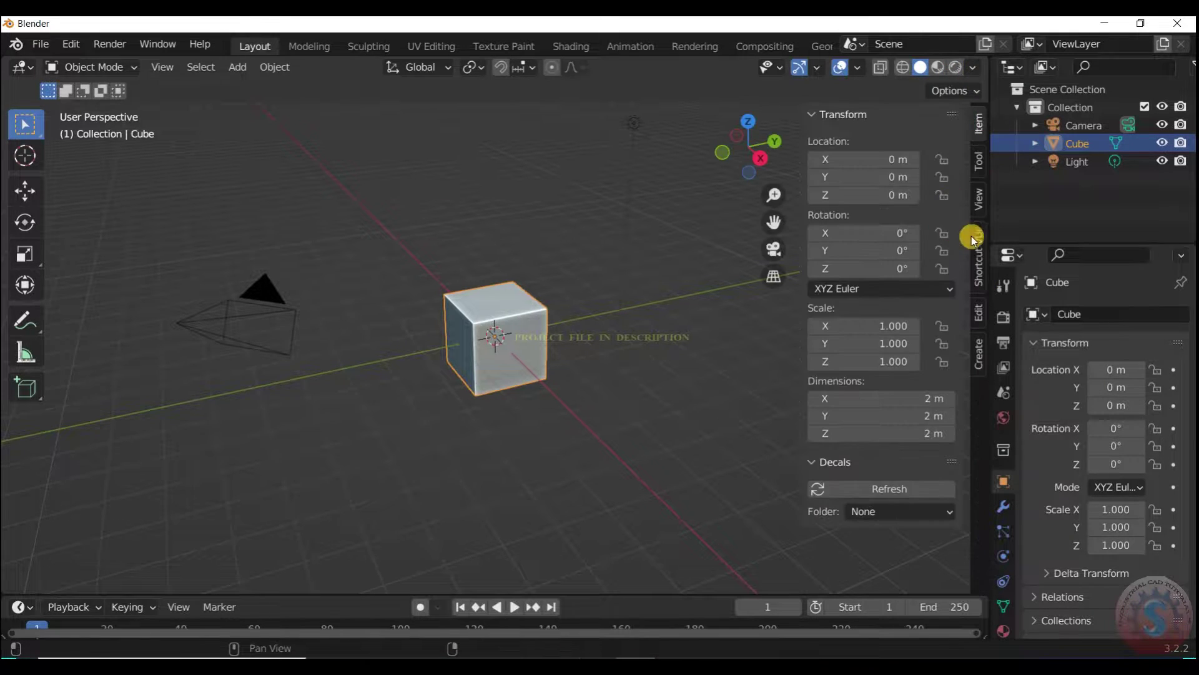
left_click(972, 236)
left_click(878, 140)
left_click(878, 166)
left_click(865, 225)
key("n")
scroll(542, 261, "up", 2)
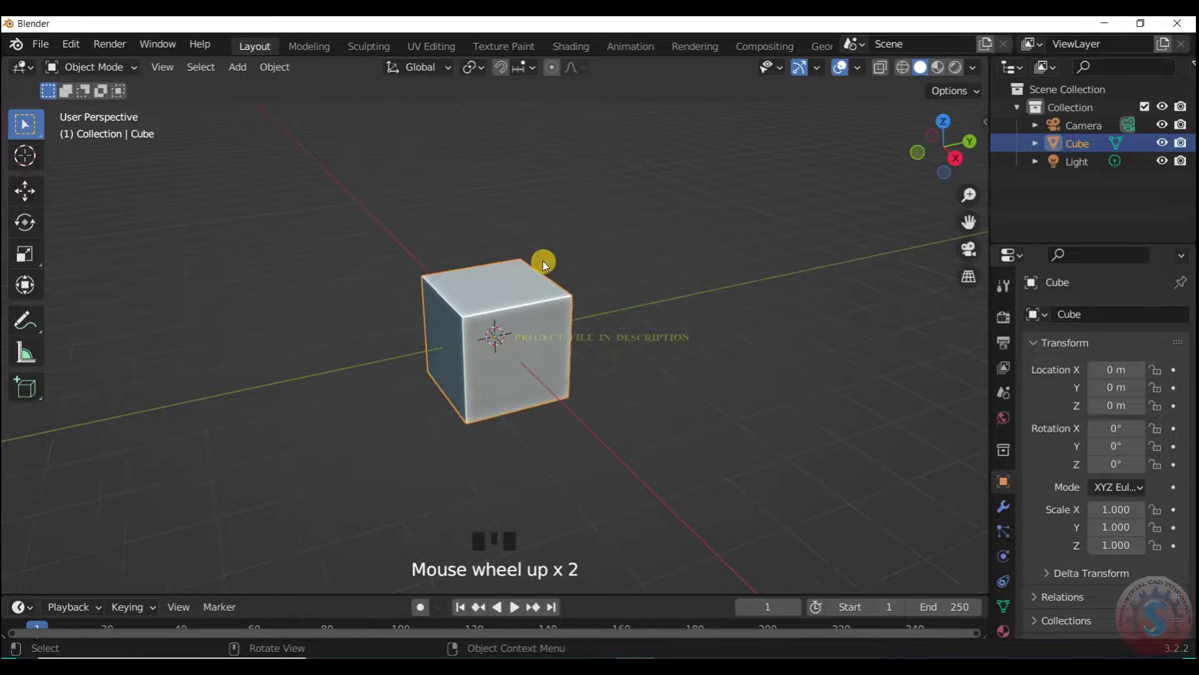
Hide the camera and the light in the viewport.
scroll(542, 261, "down", 3)
left_click(576, 144)
key("h")
key("h")
scroll(416, 296, "up", 2)
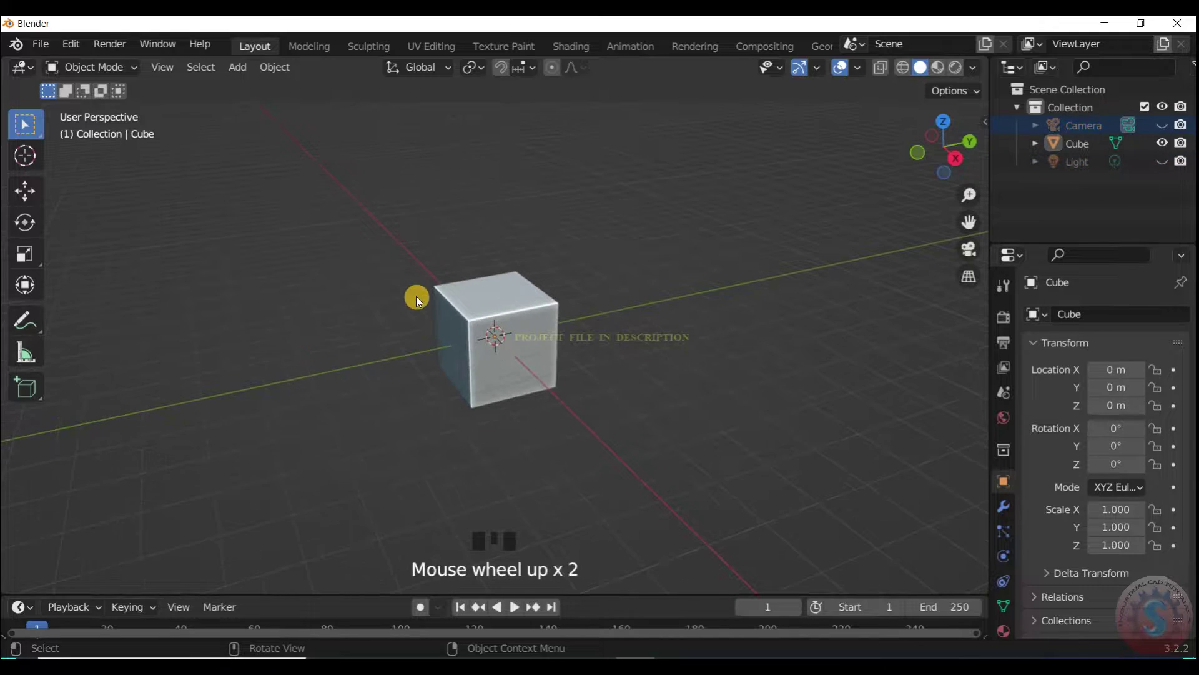
Enter Edit Mode on the cube and add one horizontal loop cut around its middle.
left_click(428, 300)
left_click(91, 67)
left_click(94, 104)
key("KP_0")
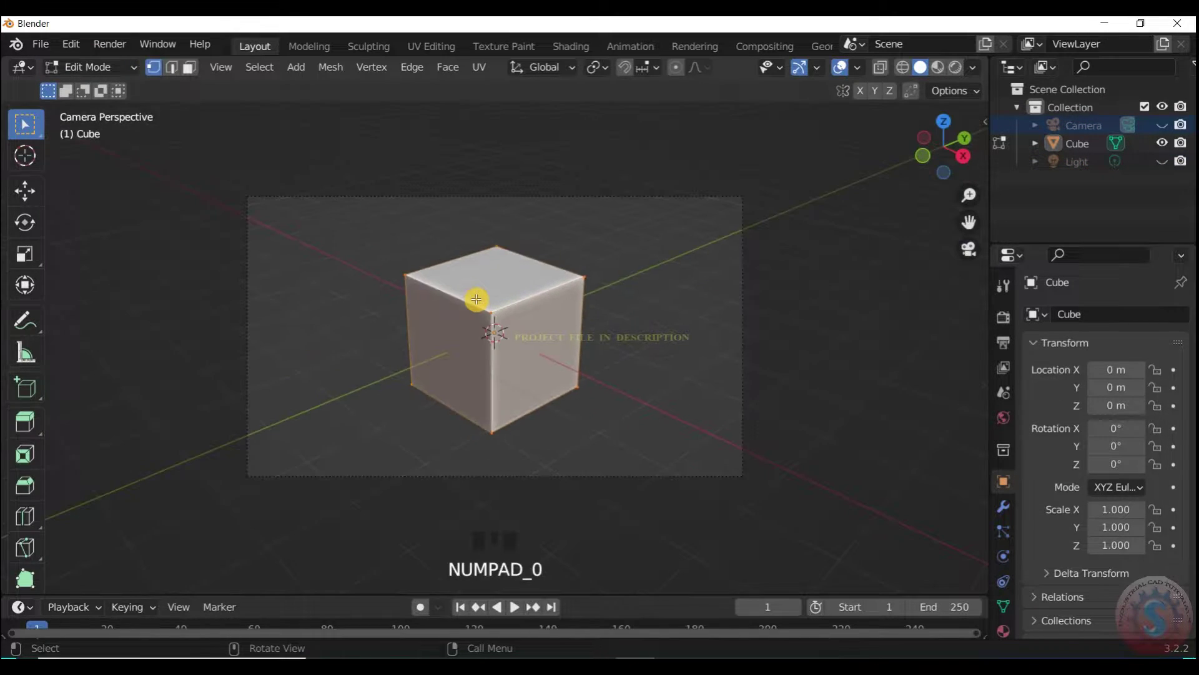
scroll(477, 322, "up", 2)
key("ctrl+r")
scroll(873, 117, "up", 1)
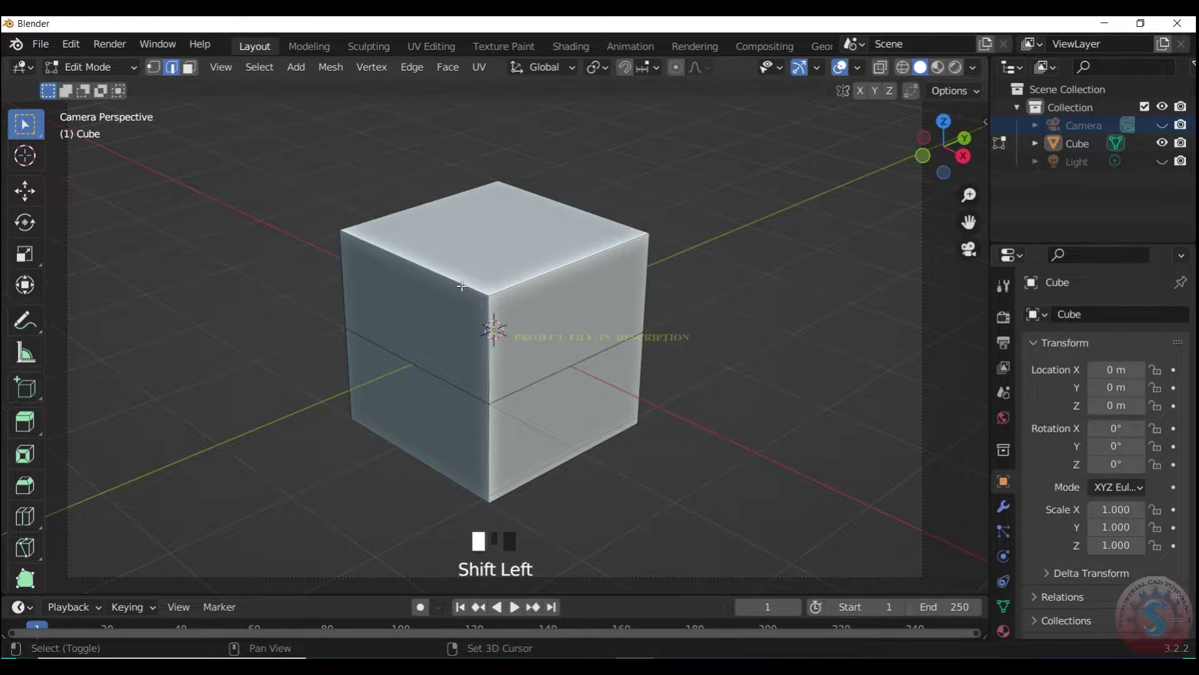
Bevel the cube's four edges running along the X axis with one segment, making an octagonal prism.
left_click_drag(952, 150, 862, 81)
left_click(556, 370, "shift")
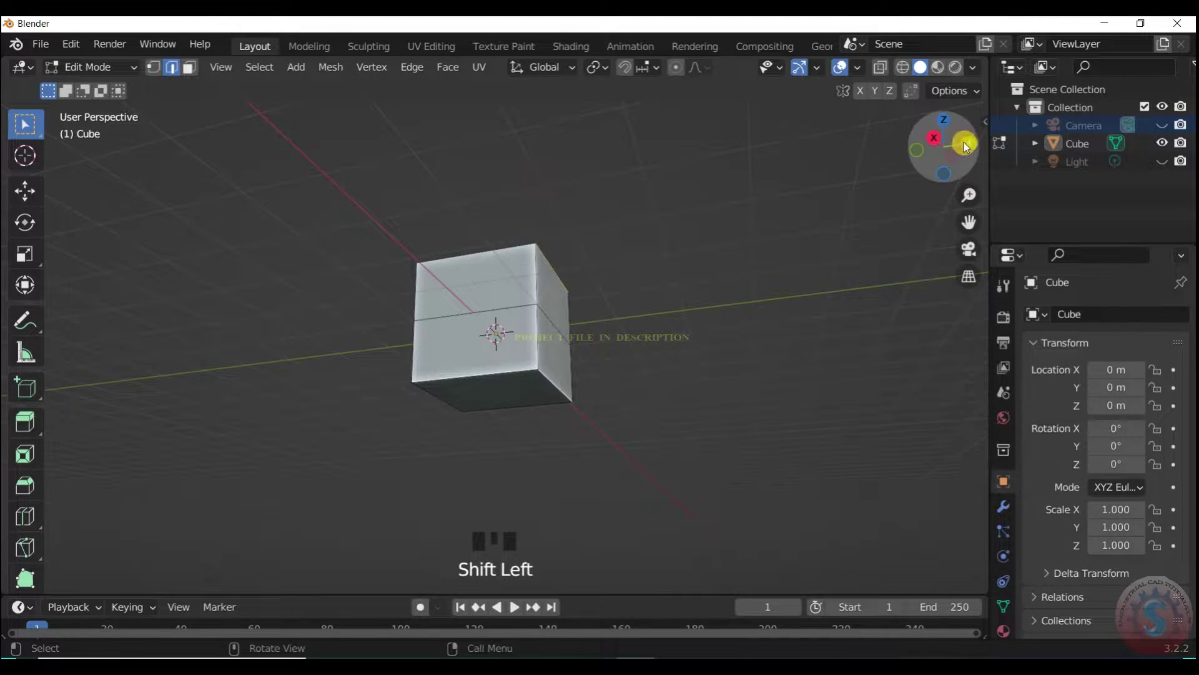
left_click_drag(965, 145, 1049, 145)
key("ctrl+b")
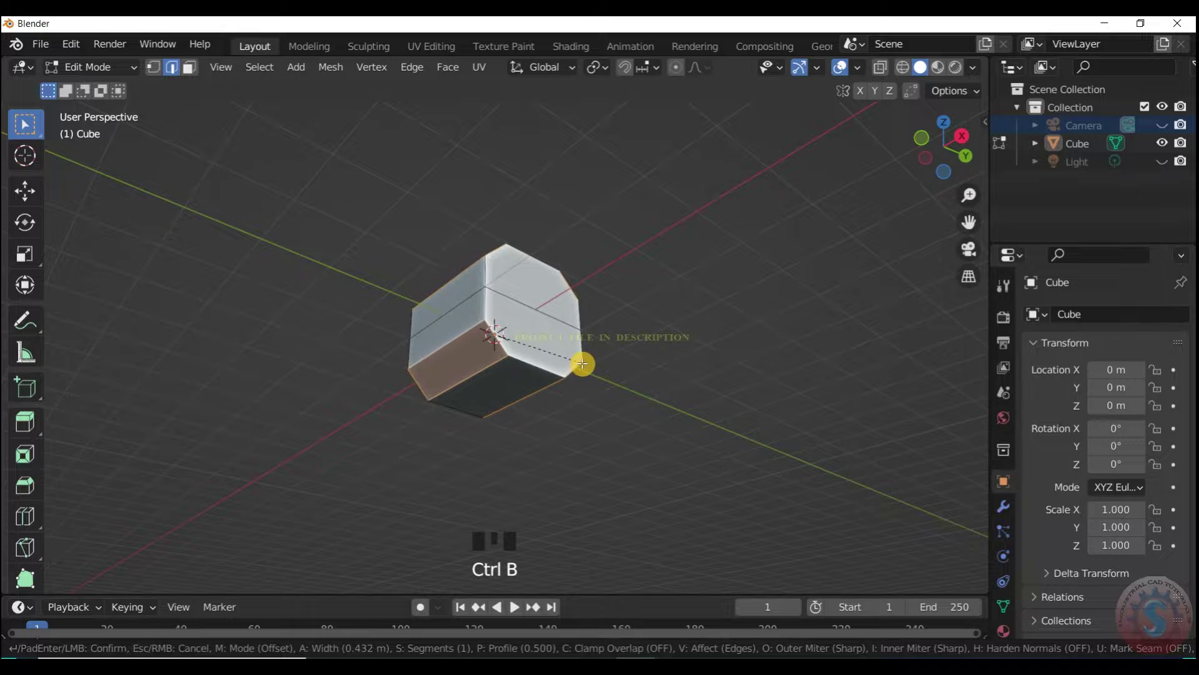
left_click(586, 364)
Return to Object Mode and apply the object's transforms.
left_click_drag(947, 149, 952, 193)
left_click(122, 65)
left_click(103, 88)
scroll(589, 331, "up", 3)
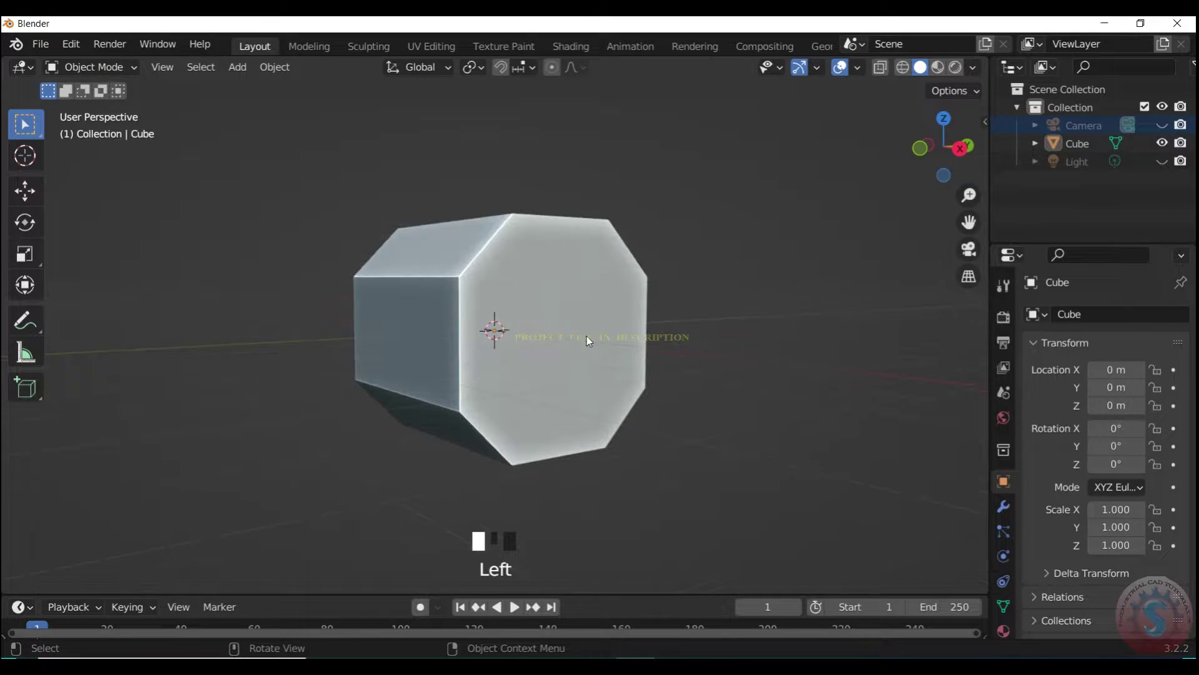
left_click(588, 340)
key("ctrl+a")
left_click(546, 403)
In Edit Mode and right orthographic view, knife-cut a horizontal edge between the octagonal face's two upper side corners.
left_click(94, 67)
left_click(78, 107)
key("KP_3")
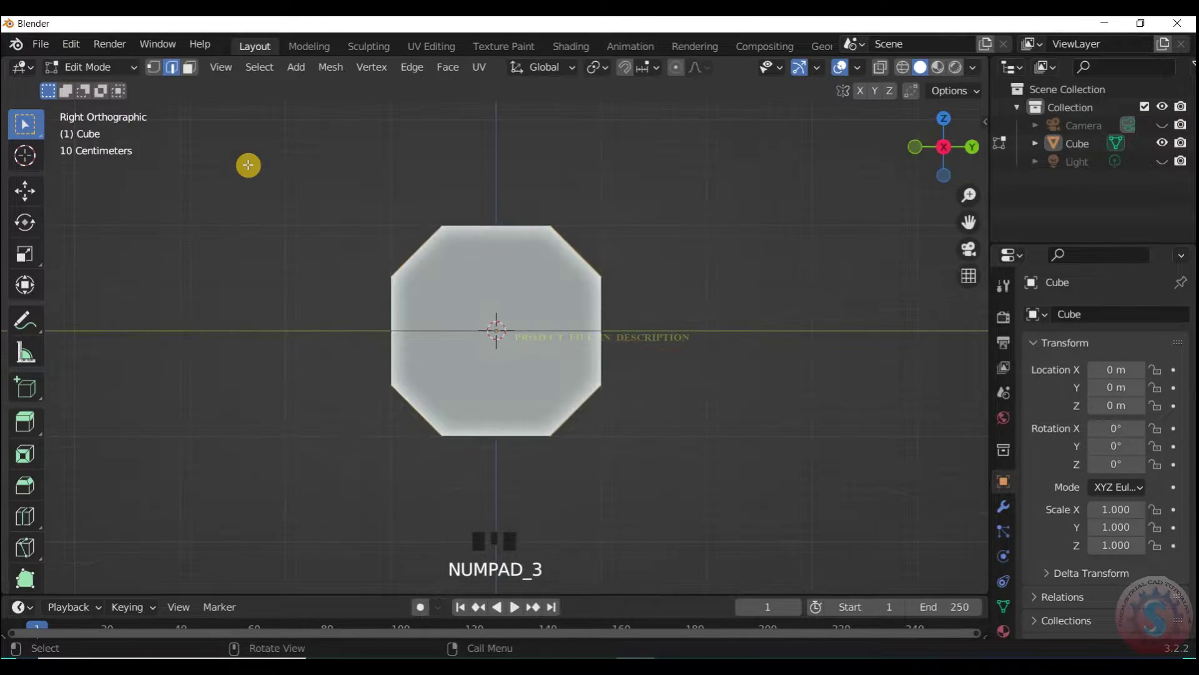
right_click(249, 169)
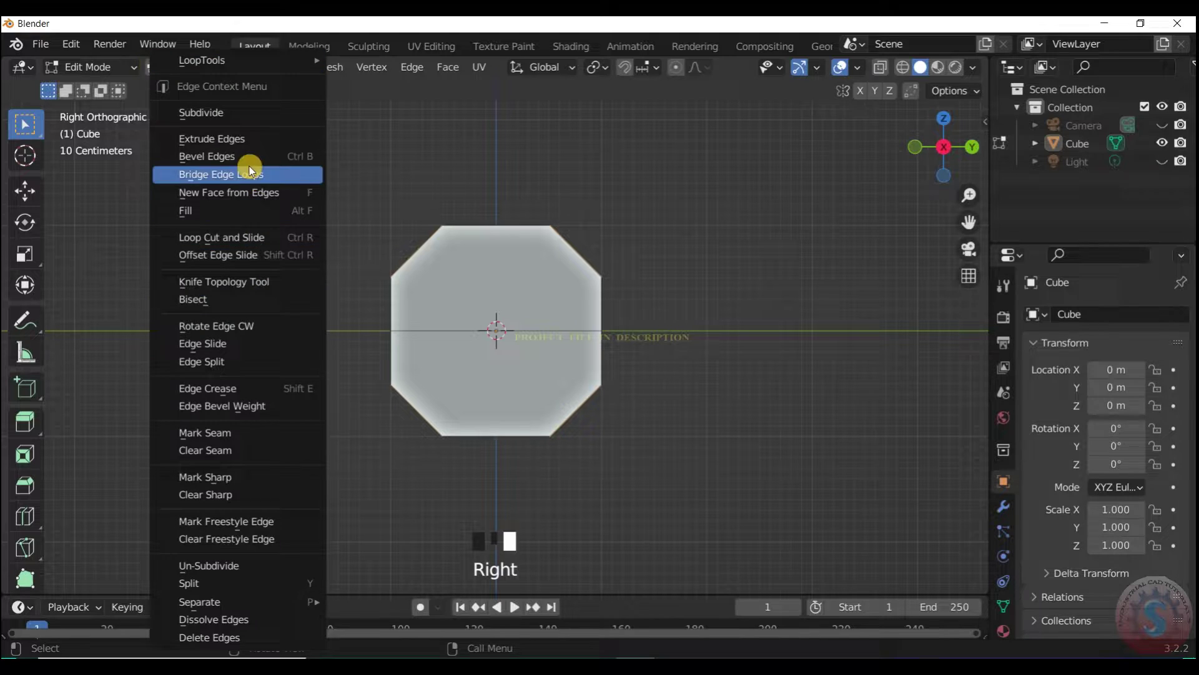
left_click(247, 282)
scroll(341, 244, "up", 2)
left_click(649, 252)
key("Return")
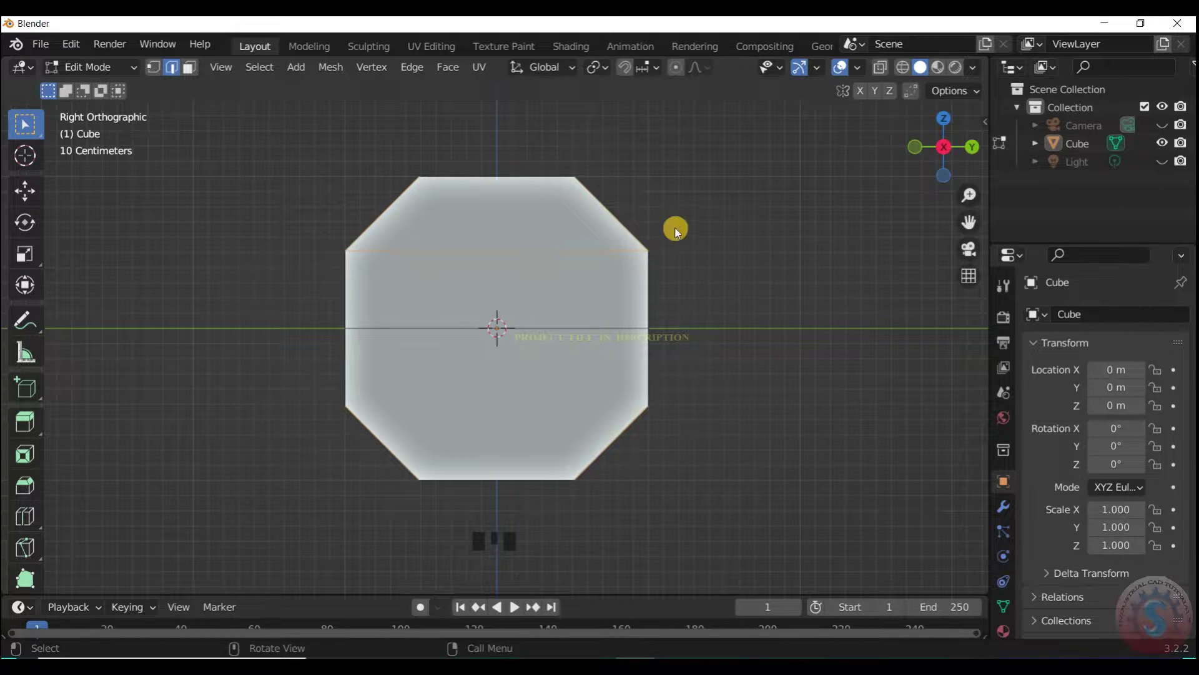
Knife-cut a second horizontal edge between the octagonal face's two lower side corners.
right_click(673, 232)
left_click(633, 273)
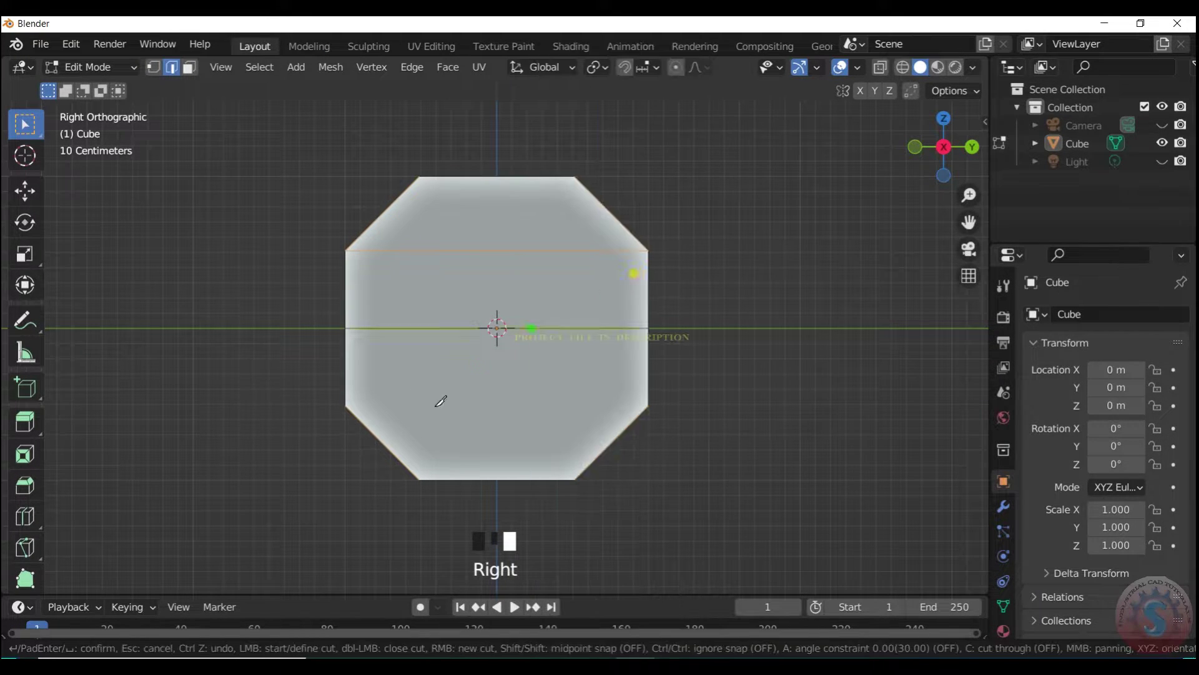
left_click(650, 406)
key("Return")
left_click(87, 67)
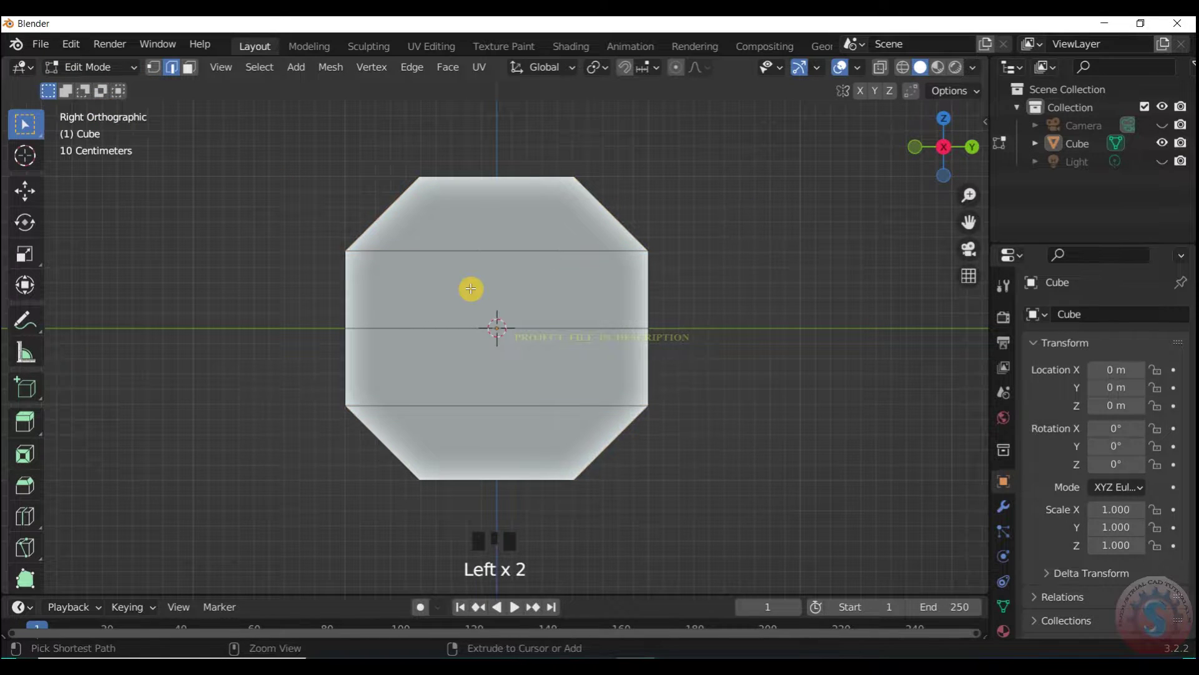
Add five horizontal loop cuts to each of the two bands above and below the center line.
key("ctrl+r")
left_click(344, 272)
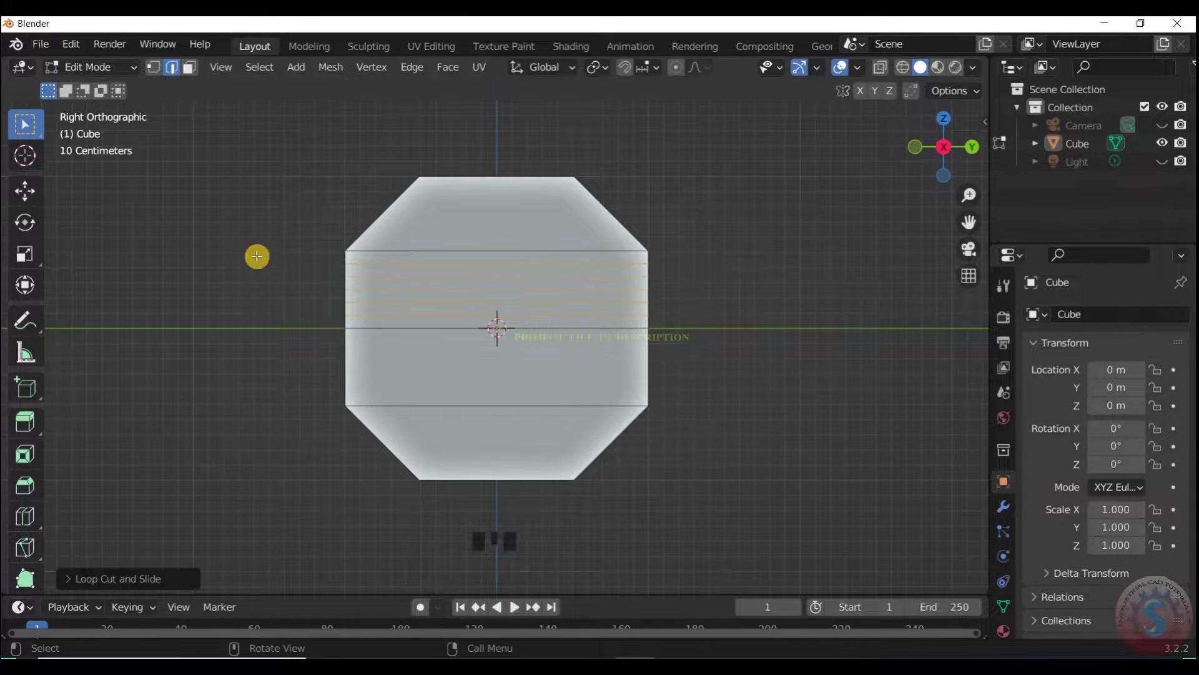
key("ctrl+r")
scroll(349, 361, "down", 2)
left_click(348, 360)
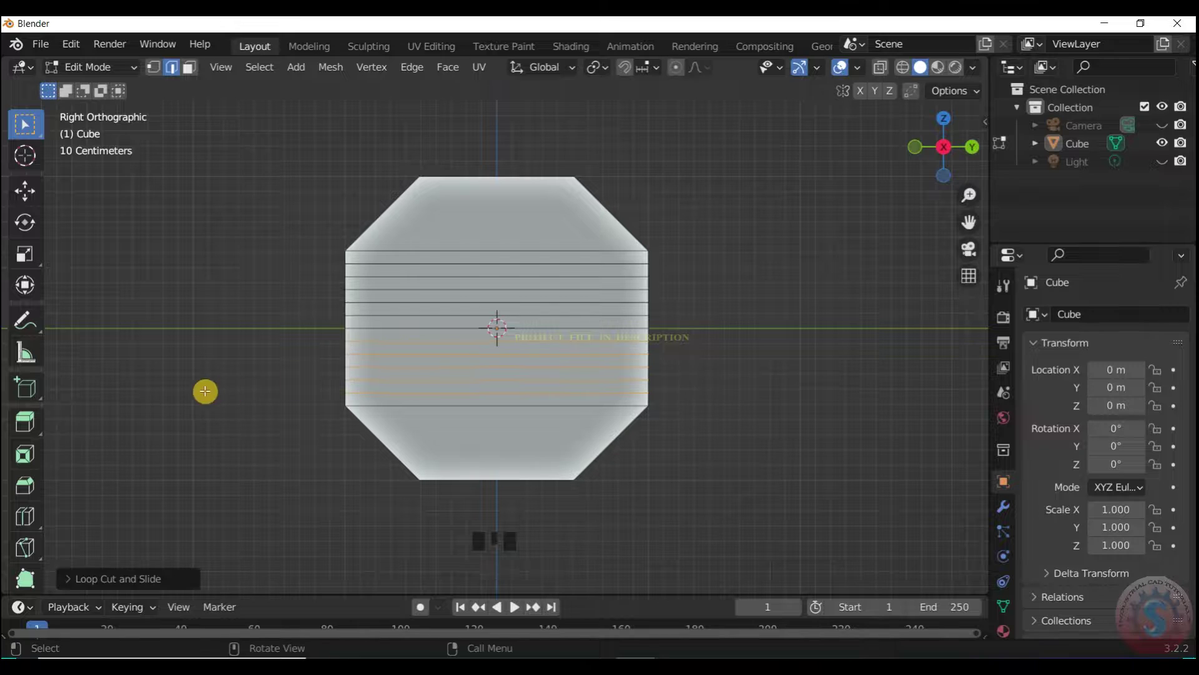
left_click(203, 391)
Add five evenly spaced vertical loop cuts across the octagonal face.
key("ctrl+r")
scroll(478, 328, "up", 1)
double_click(478, 328)
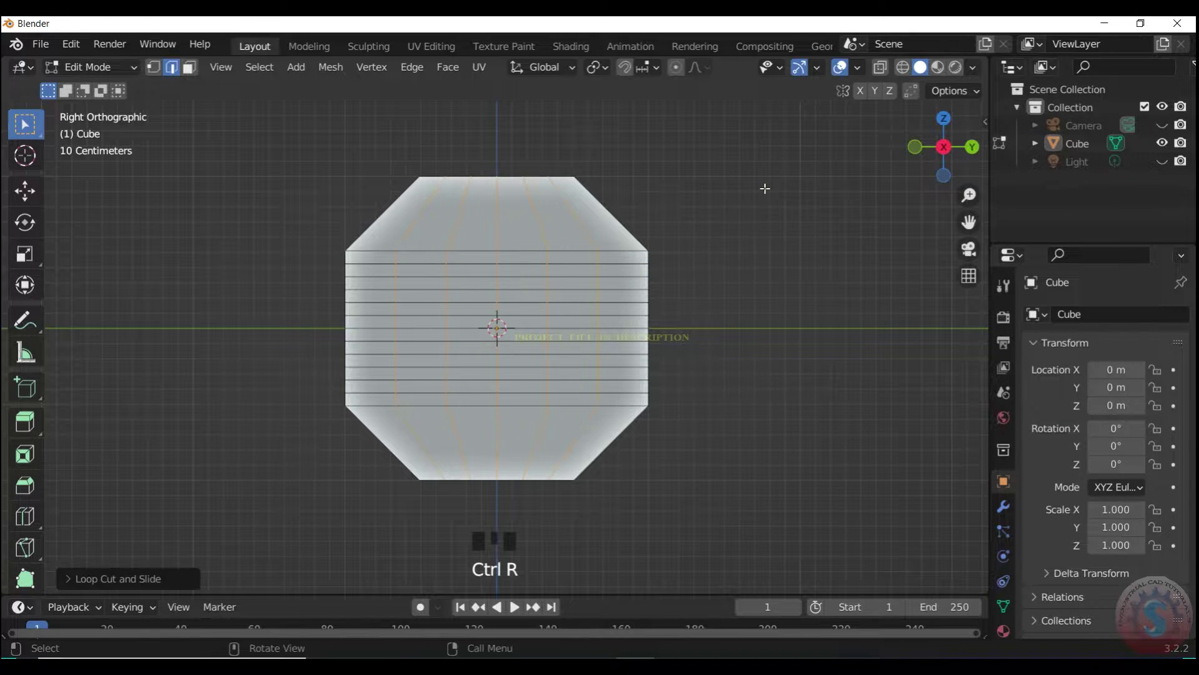
left_click(764, 188)
Add three more vertical loop cuts centered between the existing ones on the positive Y half.
key("ctrl+r")
double_click(617, 269)
key("ctrl+r")
double_click(567, 248)
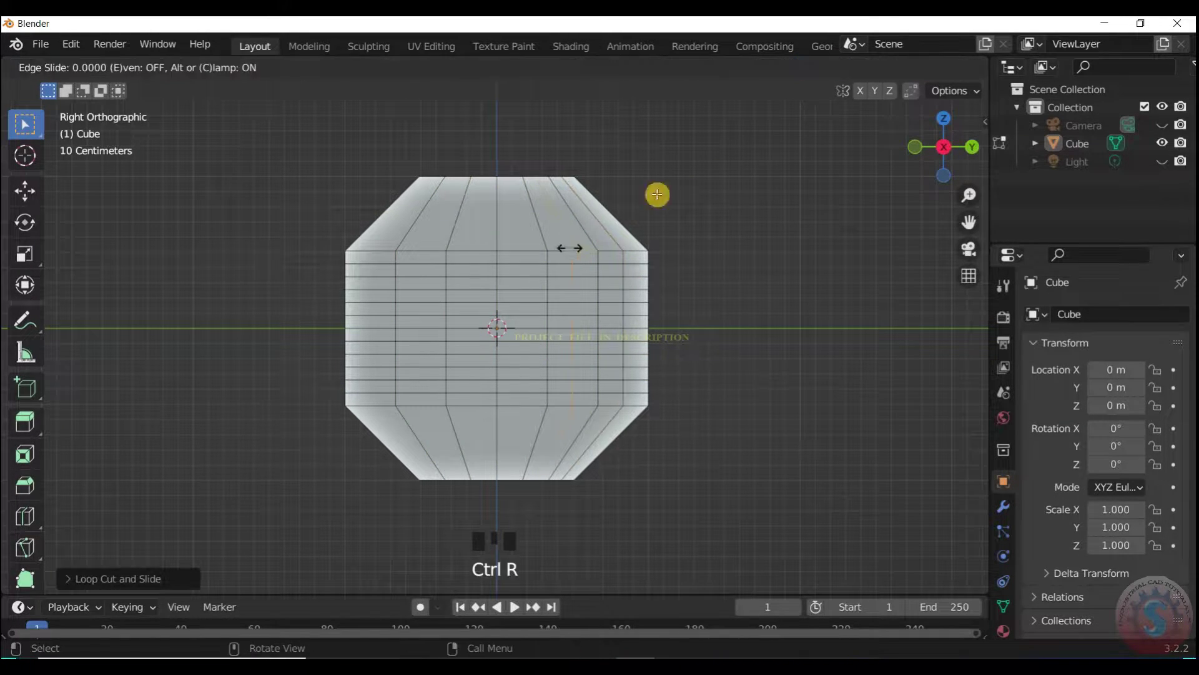
key("ctrl+r")
double_click(528, 249)
Add three matching vertical loop cuts between the existing ones on the negative Y half.
key("ctrl+r")
double_click(466, 247)
left_click(649, 161)
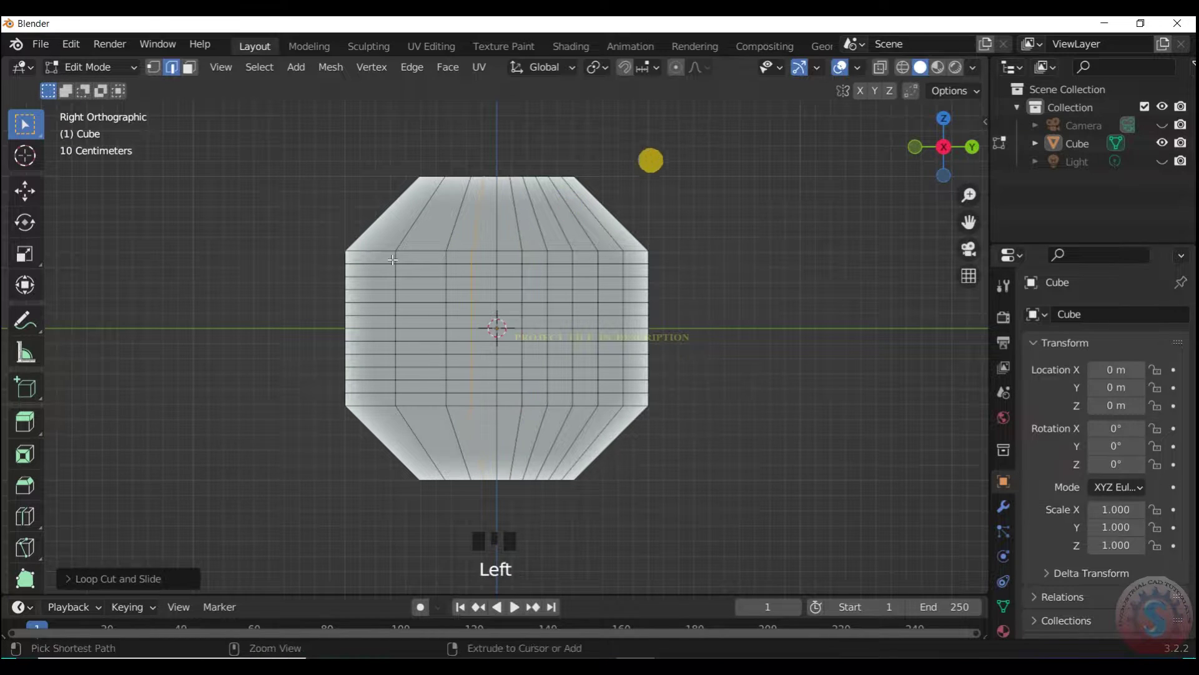
key("ctrl+r")
double_click(426, 247)
key("ctrl+r")
left_click(380, 247)
left_click(320, 245)
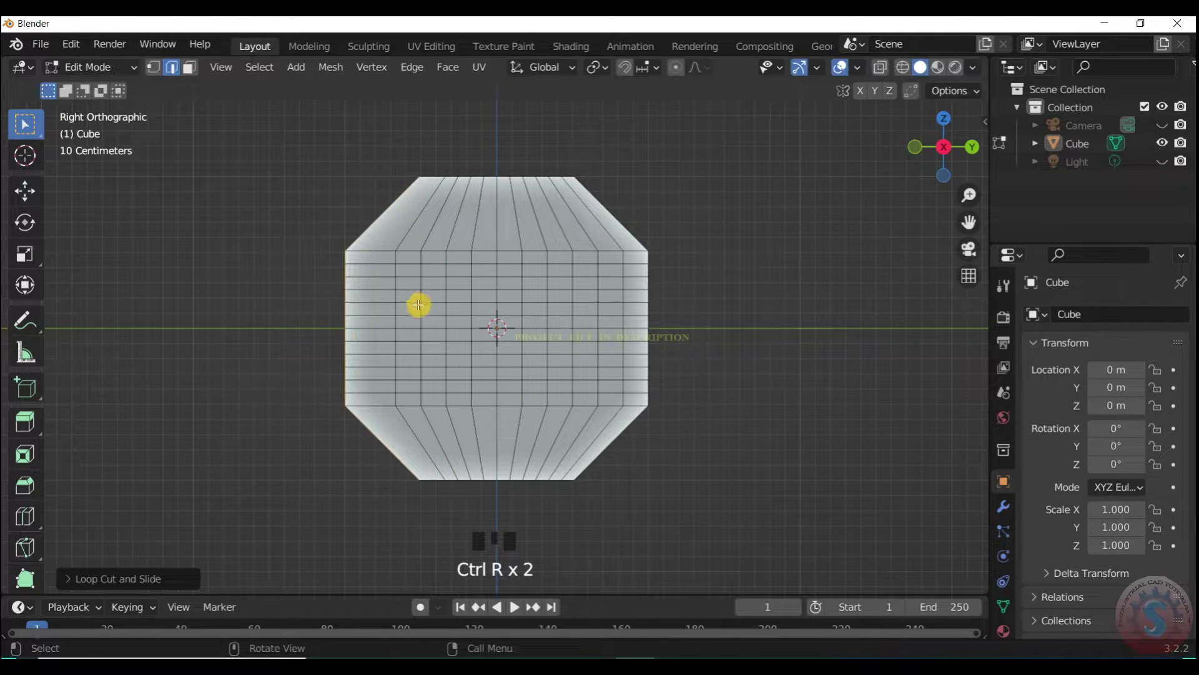
key("ctrl+r")
left_click(378, 263)
right_click(321, 249)
left_click(331, 299)
scroll(439, 298, "up", 1)
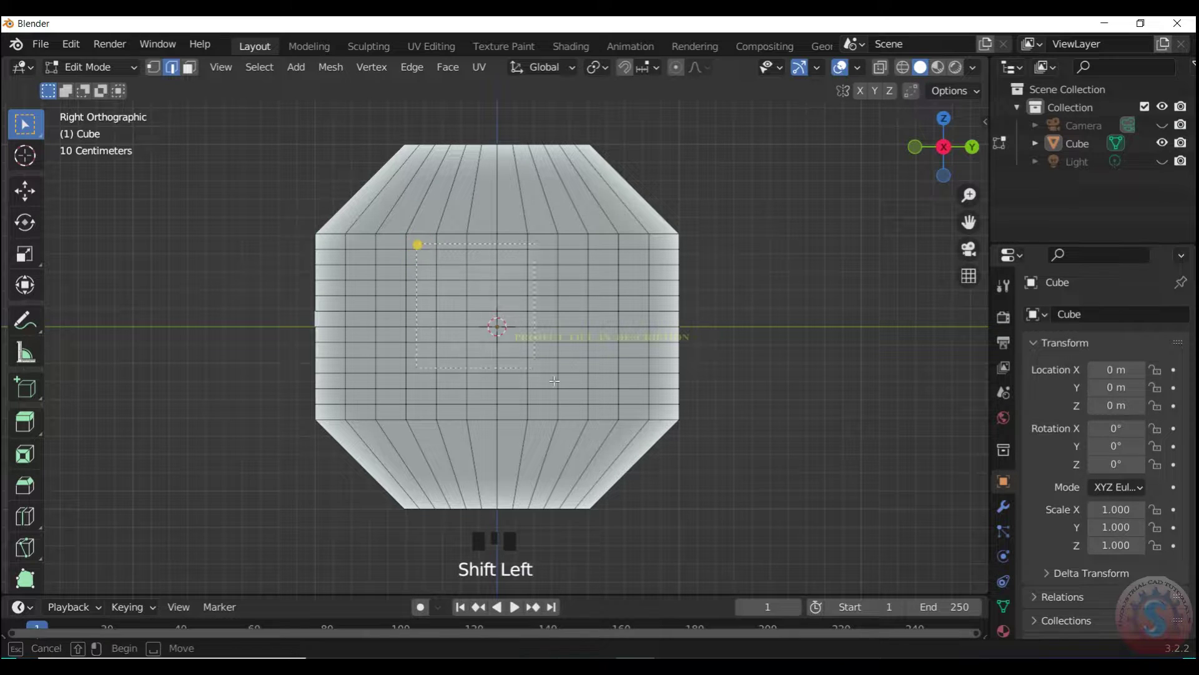
Select the central 6 by 10 block of faces, shape it into a circle with LoopTools and scale it.
left_click_drag(554, 381, 581, 417, "shift")
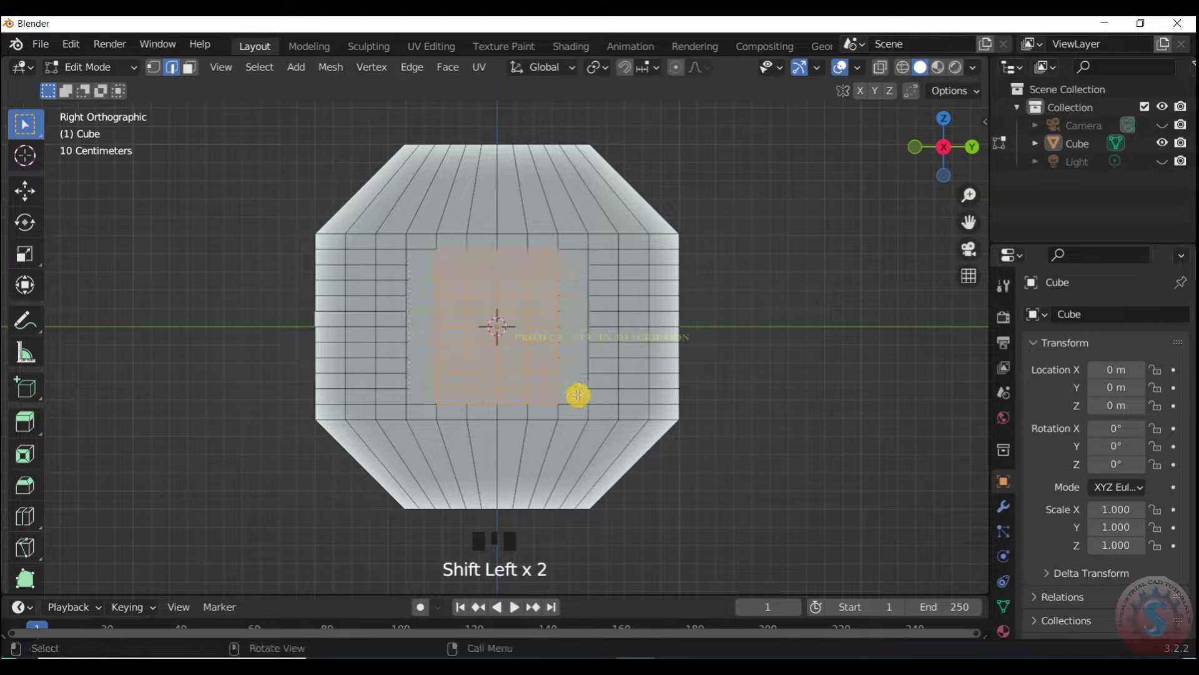
left_click(187, 68)
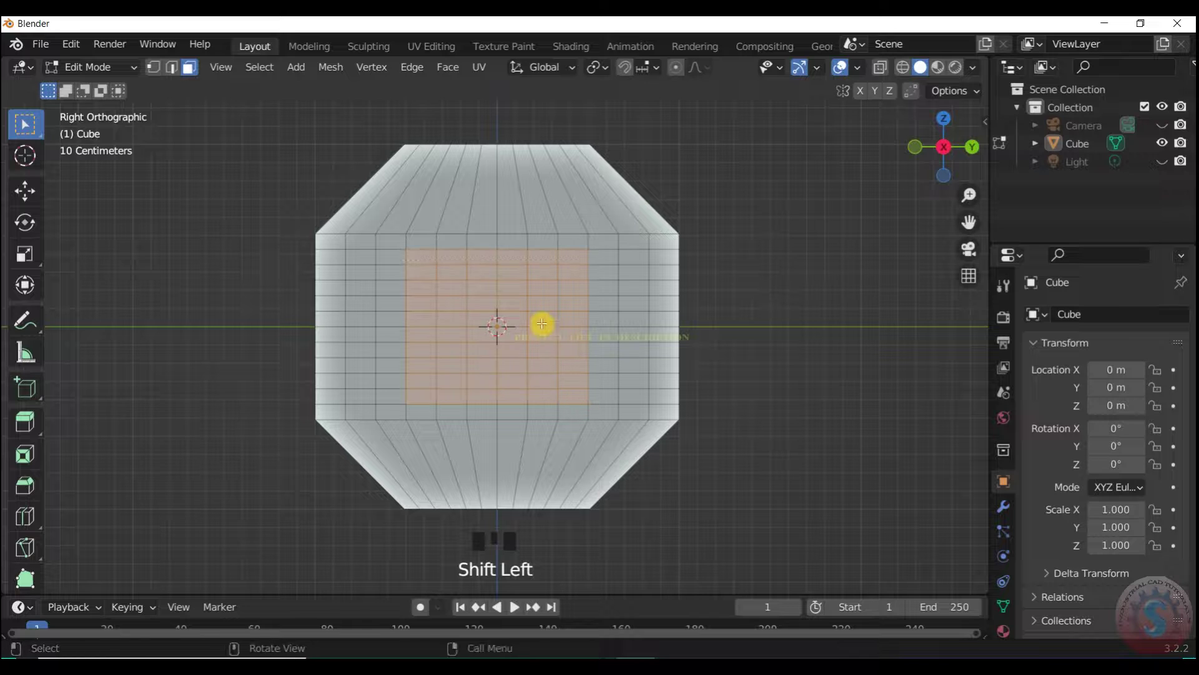
right_click(505, 286)
mouse_move(431, 251)
left_click(574, 270)
key("s")
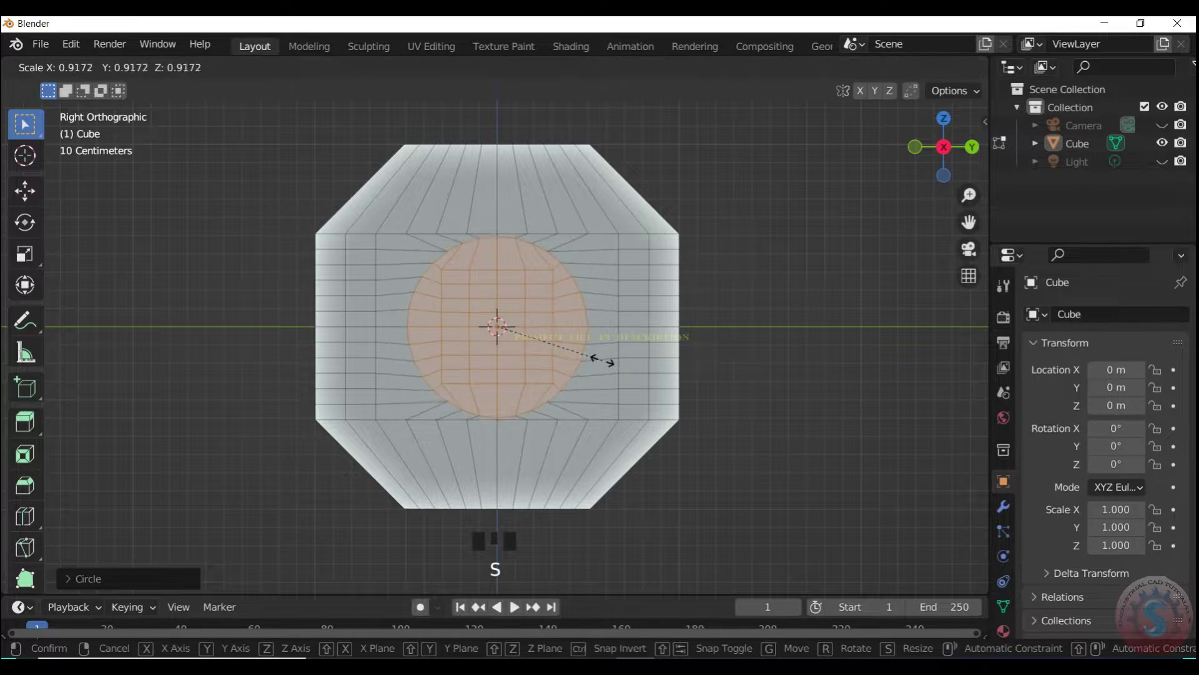
left_click(606, 361)
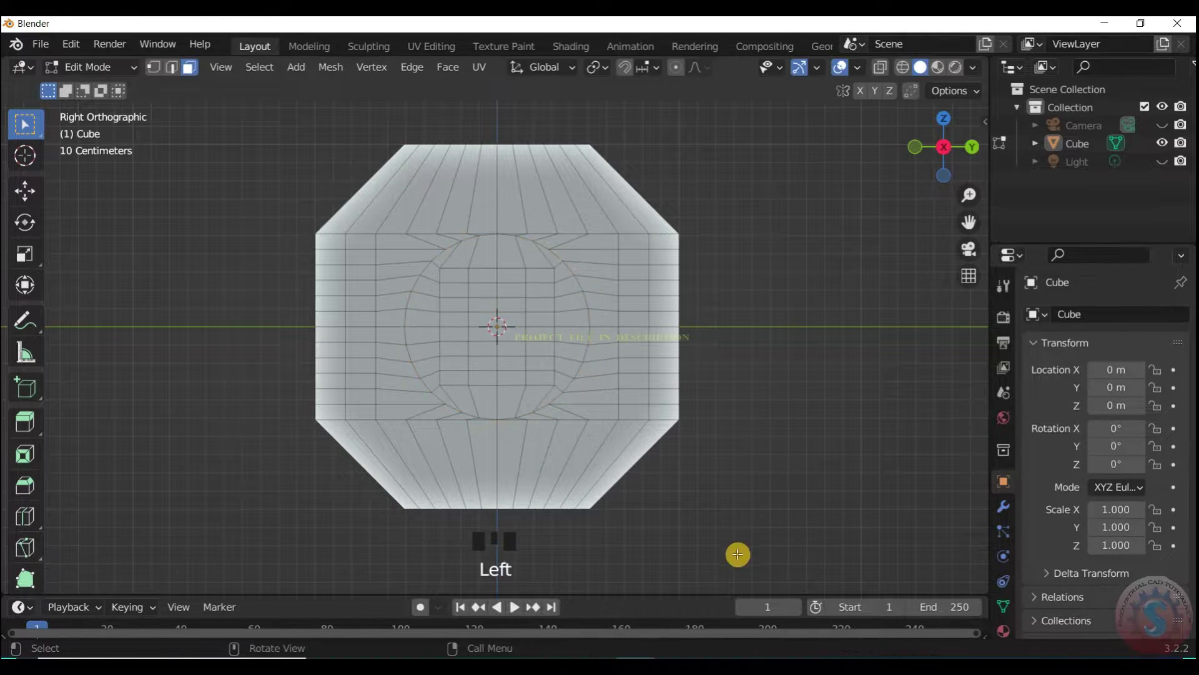
Try to select the vertices of the octagon's lower half in vertex mode and delete them.
left_click_drag(736, 554, 209, 324)
left_click(689, 321)
left_click_drag(769, 550, 179, 335)
left_click_drag(772, 534, 225, 391)
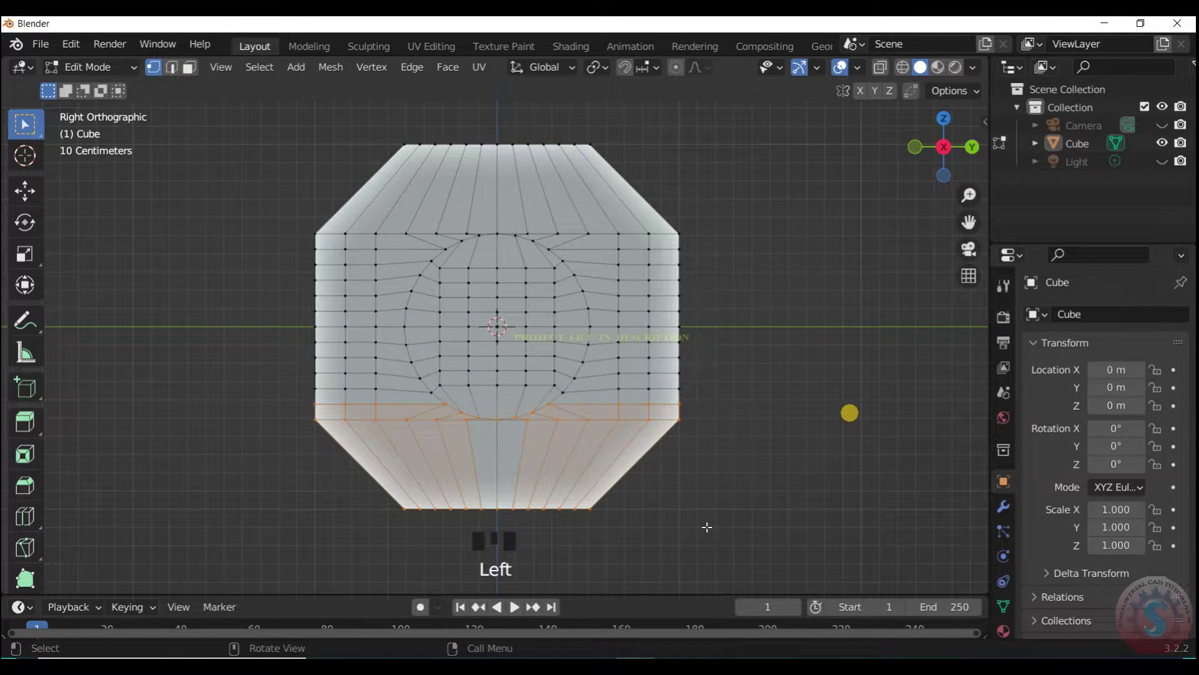
left_click_drag(712, 530, 253, 338)
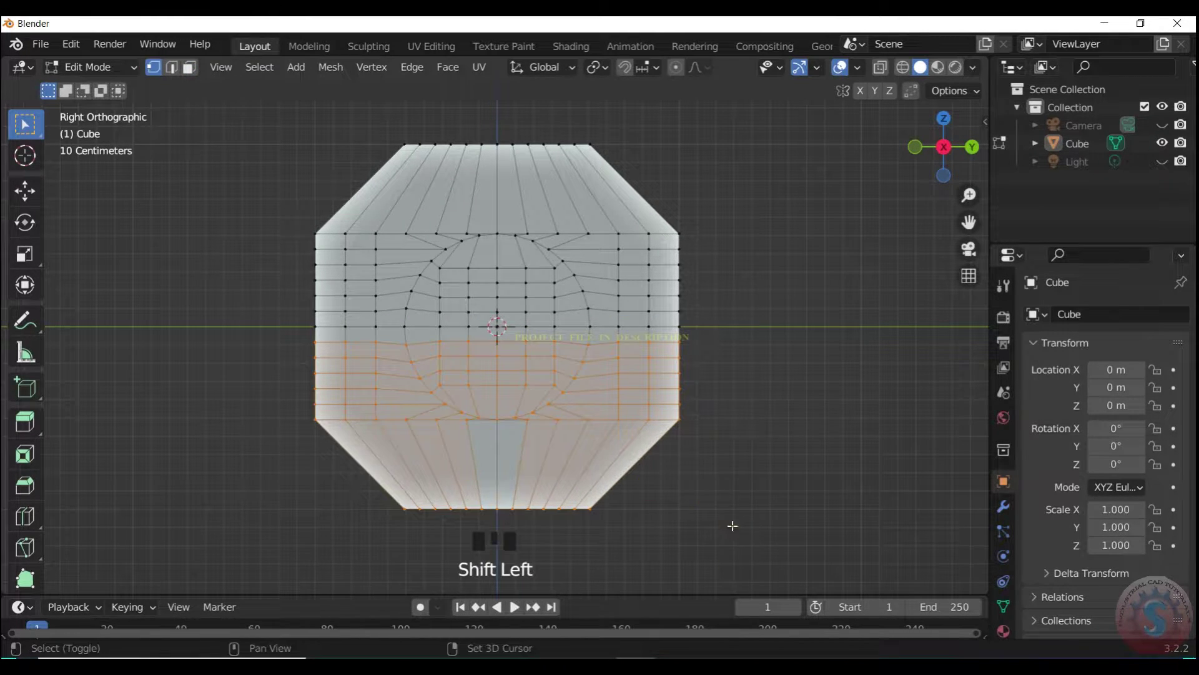
key("x")
left_click(527, 400)
Delete the remaining vertices below the center line, repeating the selection until the lower half is gone.
left_click_drag(737, 549, 228, 338)
key("x")
left_click(497, 427)
left_click_drag(719, 568, 180, 332)
key("x")
left_click(460, 433)
left_click_drag(752, 584, 115, 429)
key("x")
left_click(481, 427)
left_click_drag(781, 478, 269, 350)
key("x")
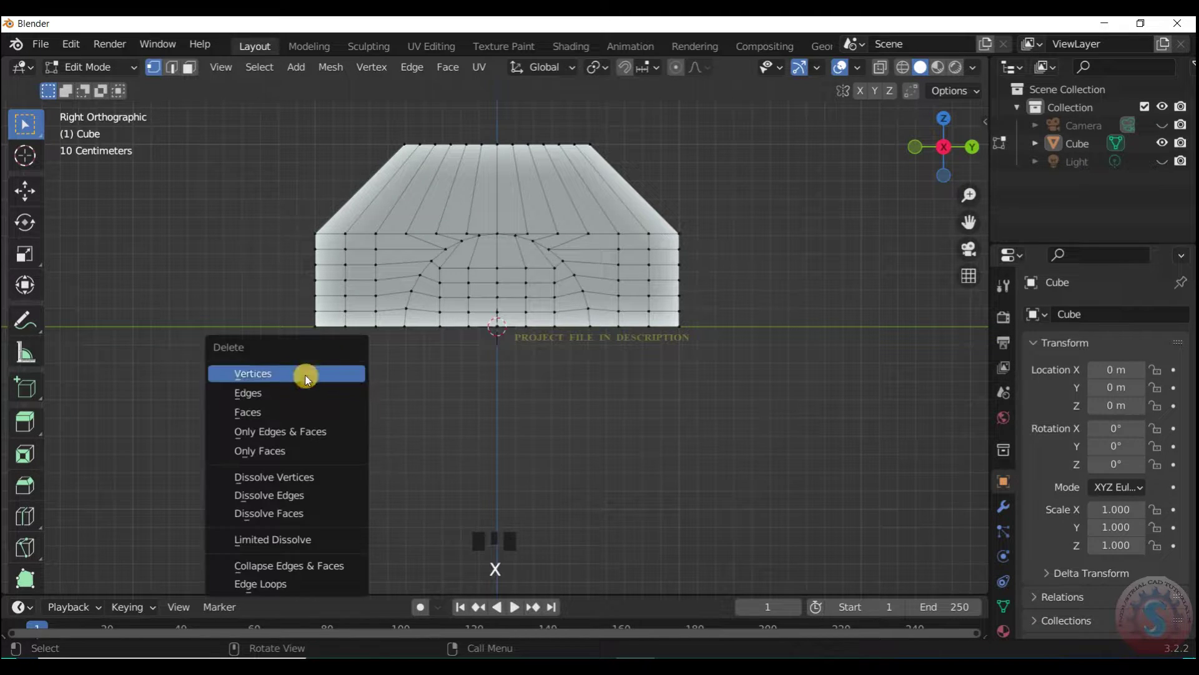
left_click(308, 374)
Select the semicircular group of faces above the center line and try insetting it.
scroll(784, 222, "up", 2)
left_click_drag(943, 147, 890, 131)
key("KP_3")
scroll(533, 236, "up", 4)
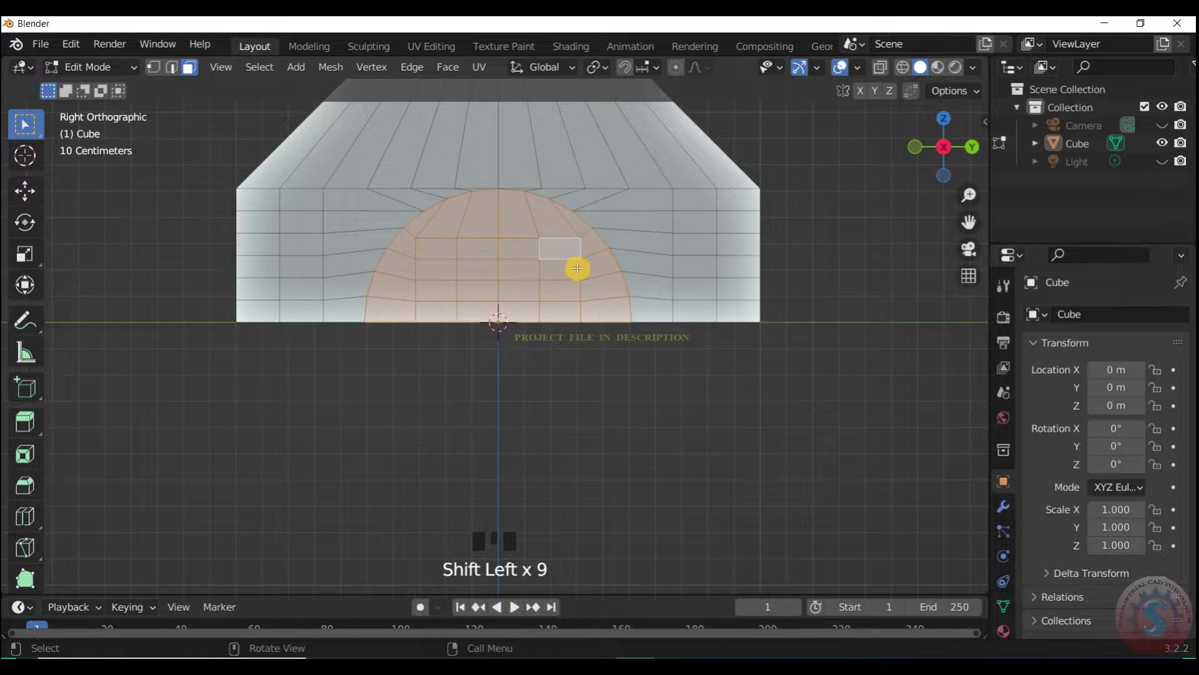
key("i")
key("Return")
left_click(867, 206)
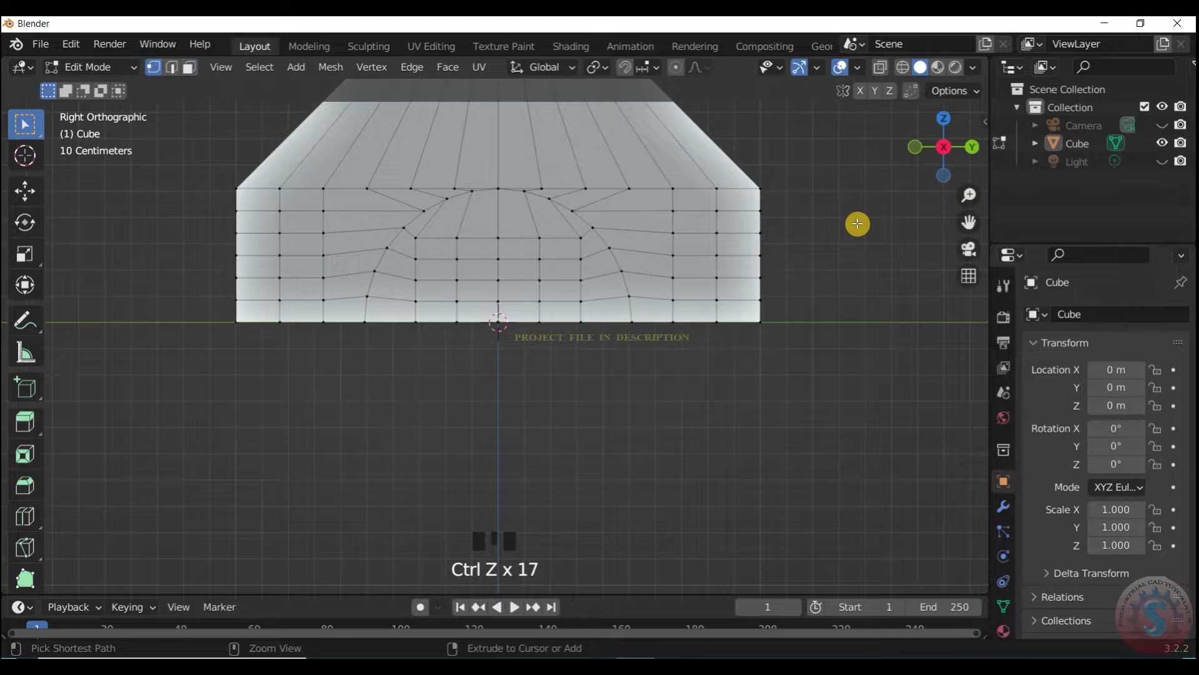
Undo the inset and the lower-half deletions back to the complete octagon with its circular faces selected.
key("ctrl+z")
key("ctrl+z")
key("ctrl+z")
key("ctrl+z")
key("ctrl+z")
key("ctrl+z")
key("ctrl+z")
key("ctrl+z")
key("ctrl+z")
key("ctrl+z")
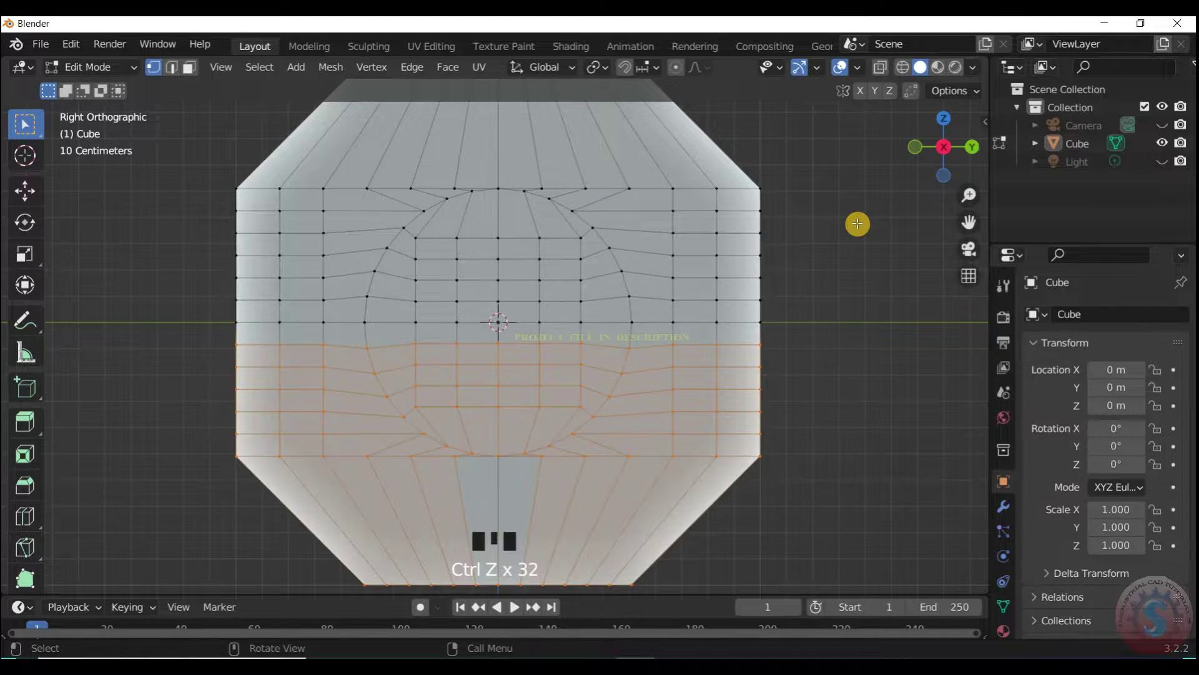
scroll(862, 369, "down", 3)
left_click(621, 340)
key("ctrl+z")
key("ctrl+z")
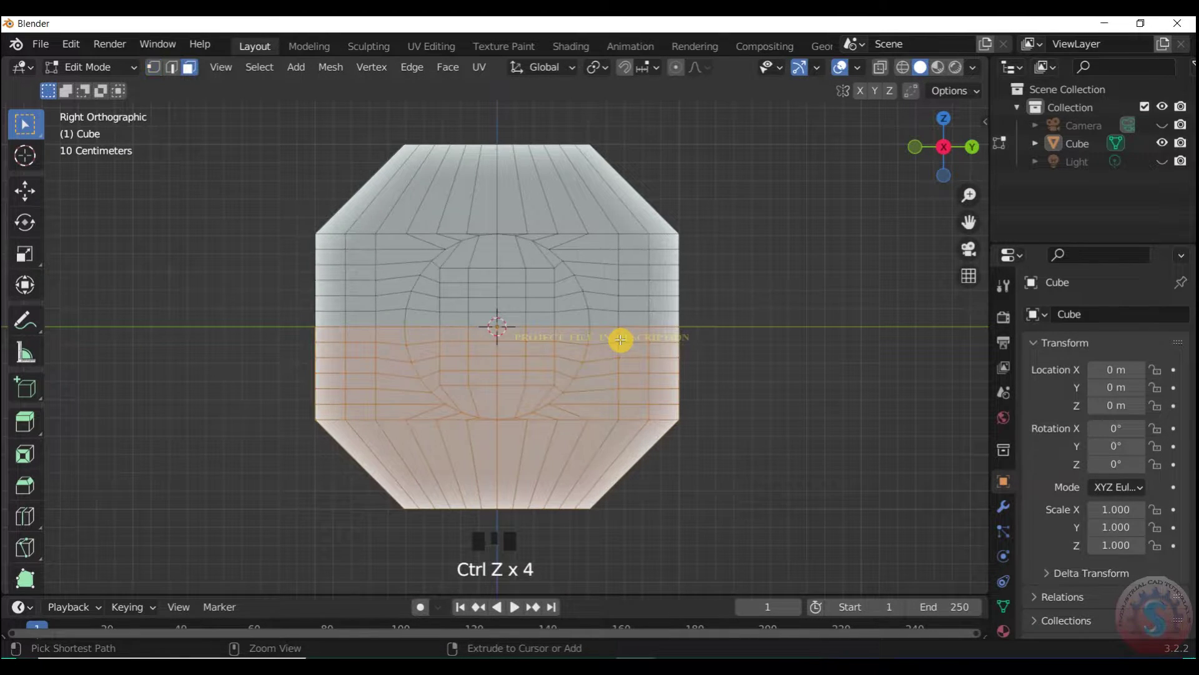
key("ctrl+z")
key("ctrl+z")
Inset the circular group of faces by about 0.05 m and delete the faces inside the ring.
scroll(596, 330, "up", 1)
key("i")
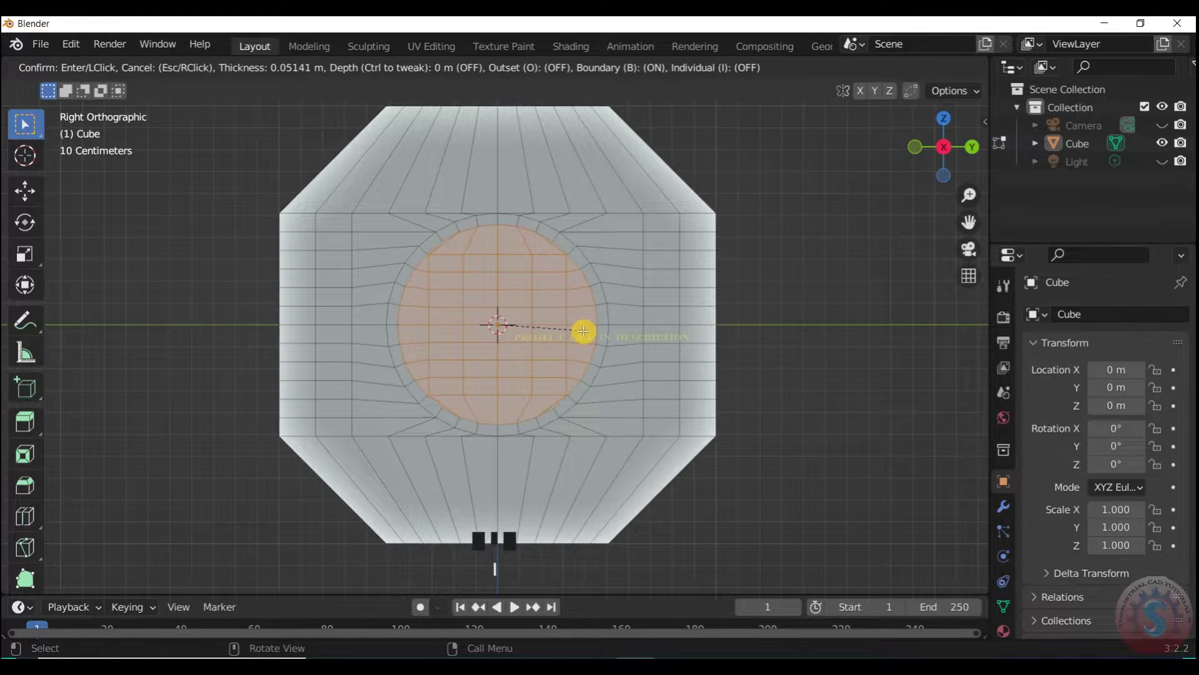
left_click(584, 331)
key("x")
left_click(586, 365)
Try to delete the front lower-half faces below the center line, and undo the deletion.
scroll(762, 415, "down", 2)
left_click_drag(797, 529, 269, 341)
key("x")
left_click(479, 331)
key("ctrl+z")
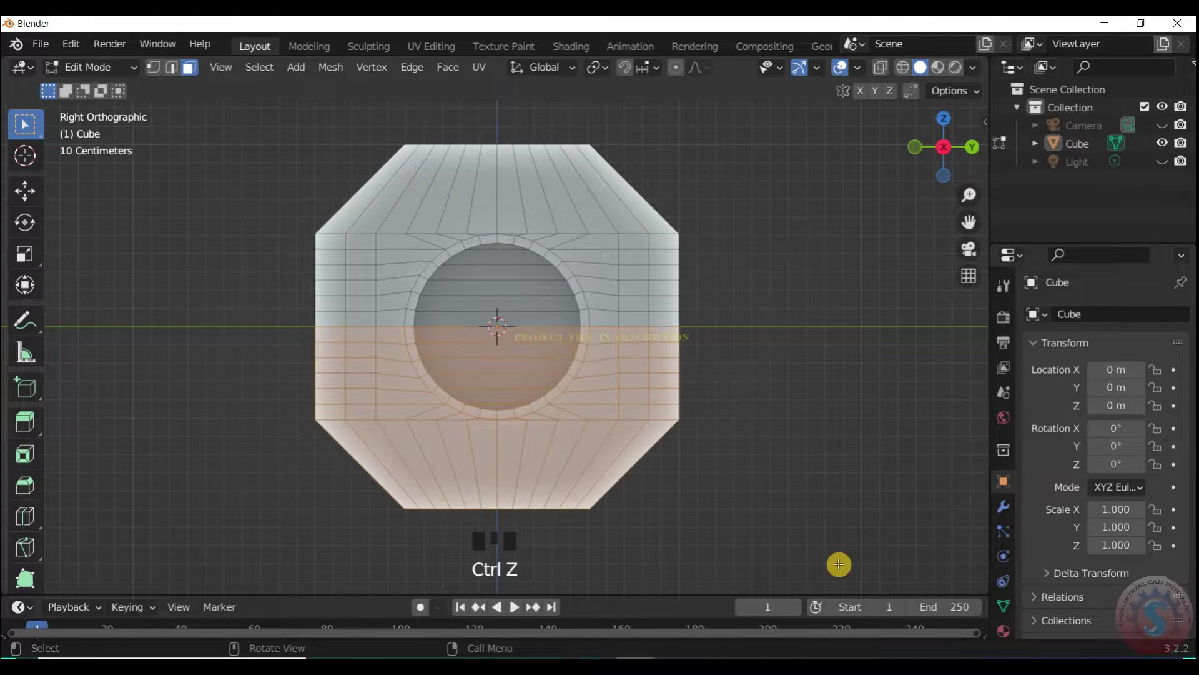
Select the front-face vertices below the horizontal center line and delete them to leave a semicircular opening.
left_click(782, 550)
left_click_drag(781, 549, 241, 337)
left_click(761, 508)
left_click_drag(785, 550, 254, 347, "shift")
left_click_drag(804, 593, 220, 340, "shift")
left_click_drag(881, 567, 233, 342, "shift")
key("x")
left_click(466, 334)
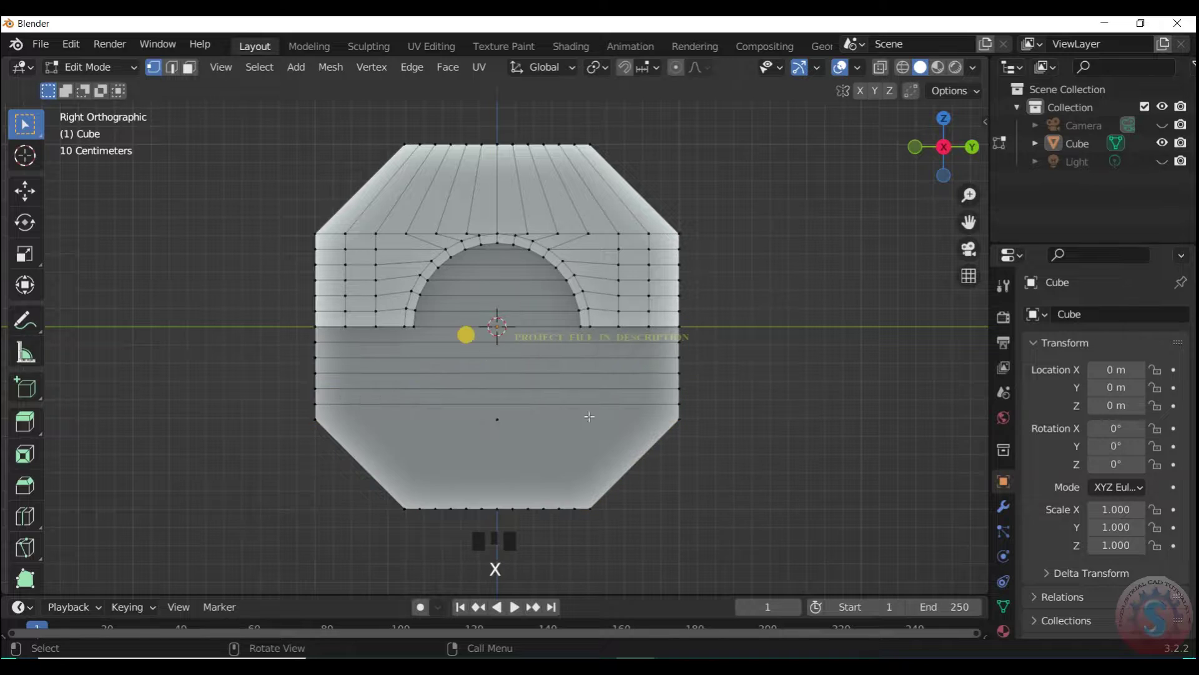
Delete the remaining side, underside and rear vertices below the center line, keeping only the upper half of the octagon.
left_click_drag(733, 519, 225, 362)
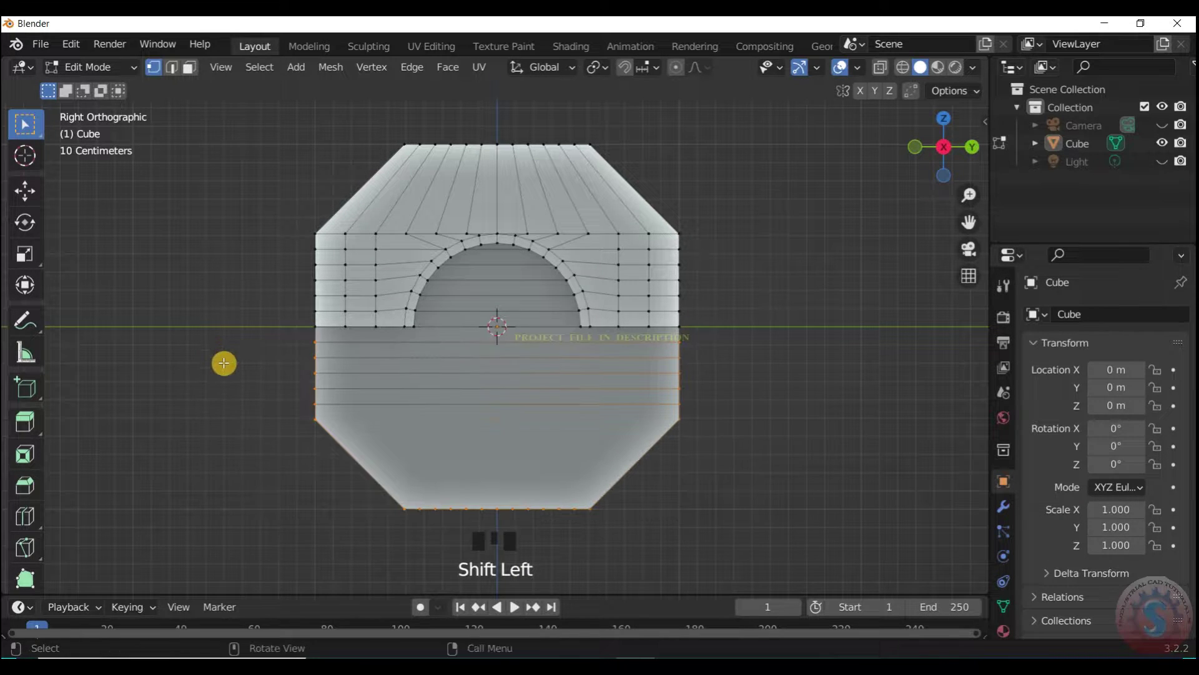
key("x")
left_click(316, 367)
left_click_drag(692, 561, 238, 325)
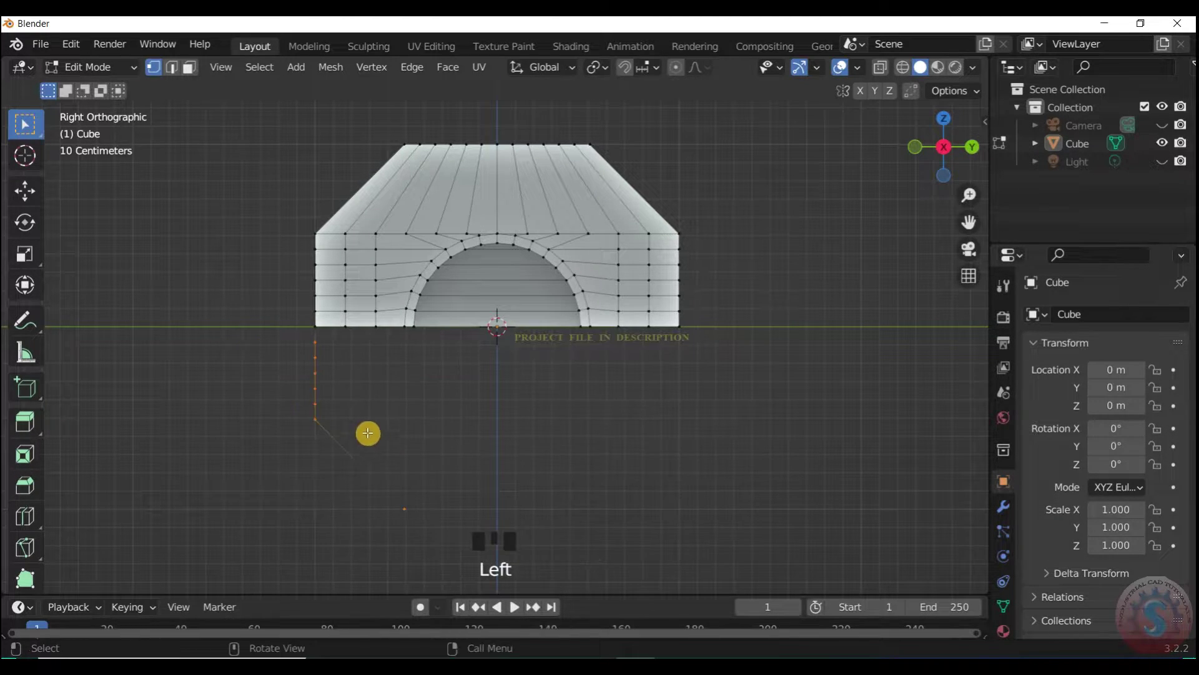
key("x")
left_click(297, 412)
key("x")
left_click(283, 403)
left_click_drag(734, 504, 273, 359)
key("x")
left_click(576, 431)
Add five evenly spaced horizontal loop cuts through the sloped faces between the top and the vertical sides.
scroll(587, 419, "down", 4)
left_click_drag(945, 152, 946, 192)
scroll(950, 131, "up", 2)
left_click_drag(951, 131, 972, 130)
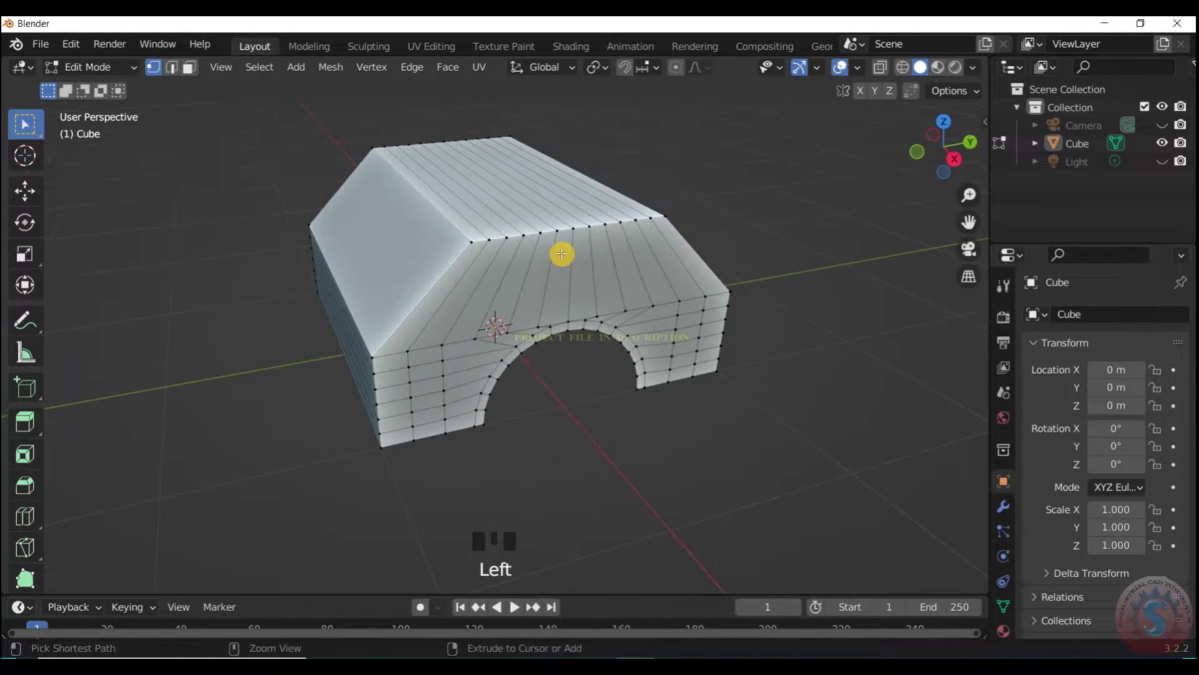
key("ctrl+r")
scroll(563, 254, "up", 2)
scroll(563, 254, "up", 2)
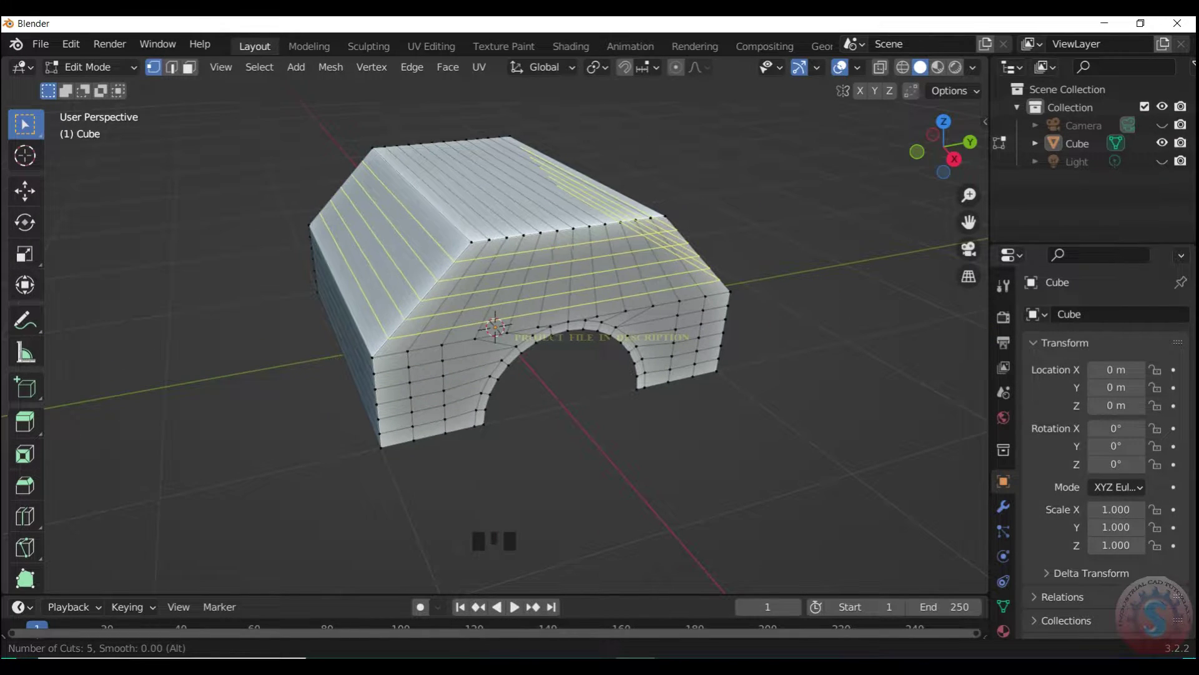
left_click(563, 253)
left_click(806, 188)
Add eight evenly spaced loop cuts across the block's width along X, plus one loop cut through the center.
scroll(931, 158, "up", 2)
scroll(974, 177, "down", 3)
mouse_move(932, 159)
left_mouse_down()
mouse_move(974, 177)
mouse_move(946, 143)
left_mouse_up()
key("KP_7")
scroll(552, 284, "up", 2)
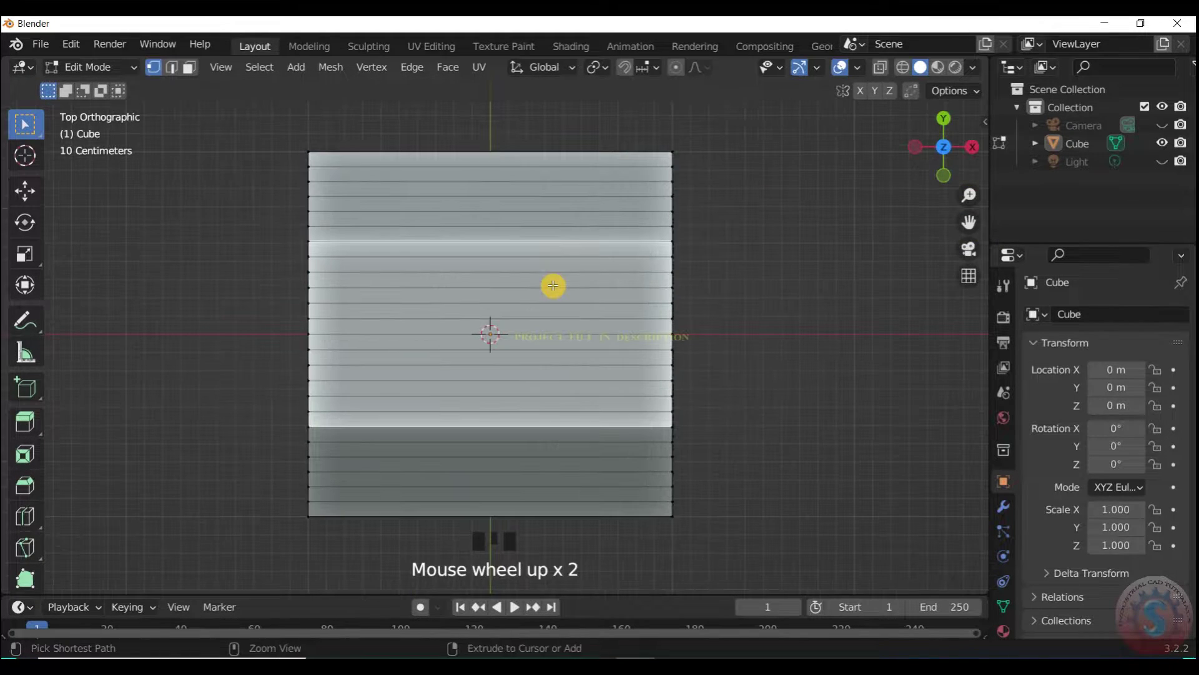
key("ctrl+r")
scroll(548, 273, "up", 4)
scroll(547, 273, "up", 3)
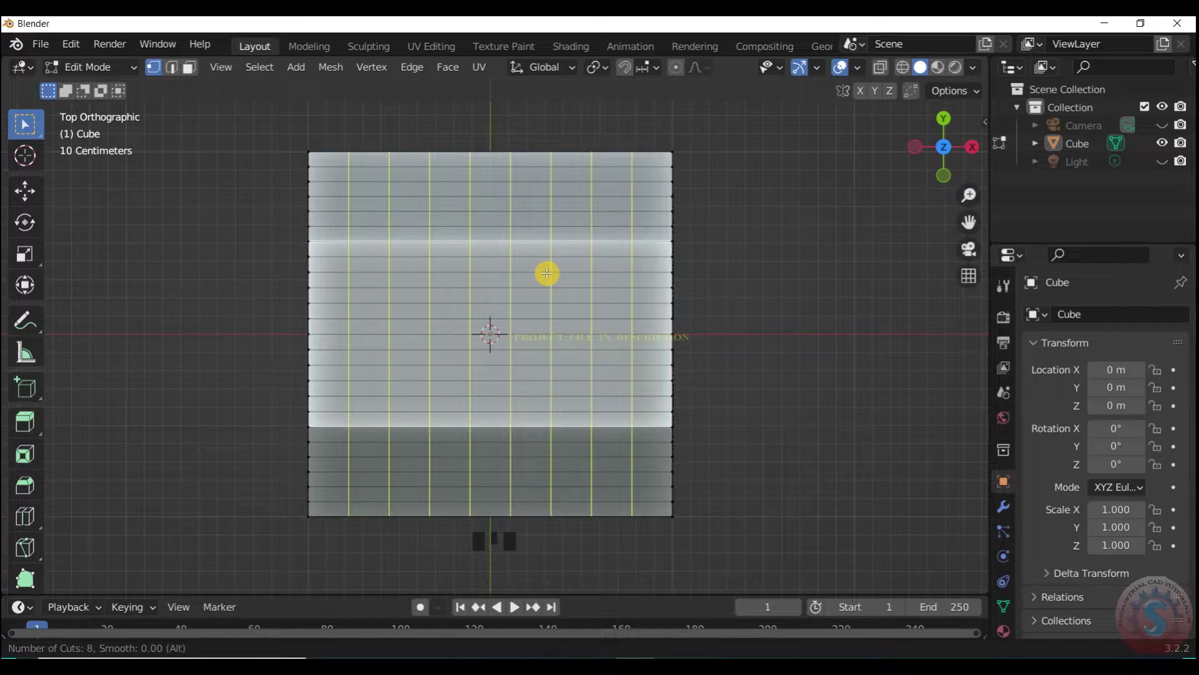
left_click(548, 273)
left_click(562, 304)
key("ctrl+r")
left_click(734, 190)
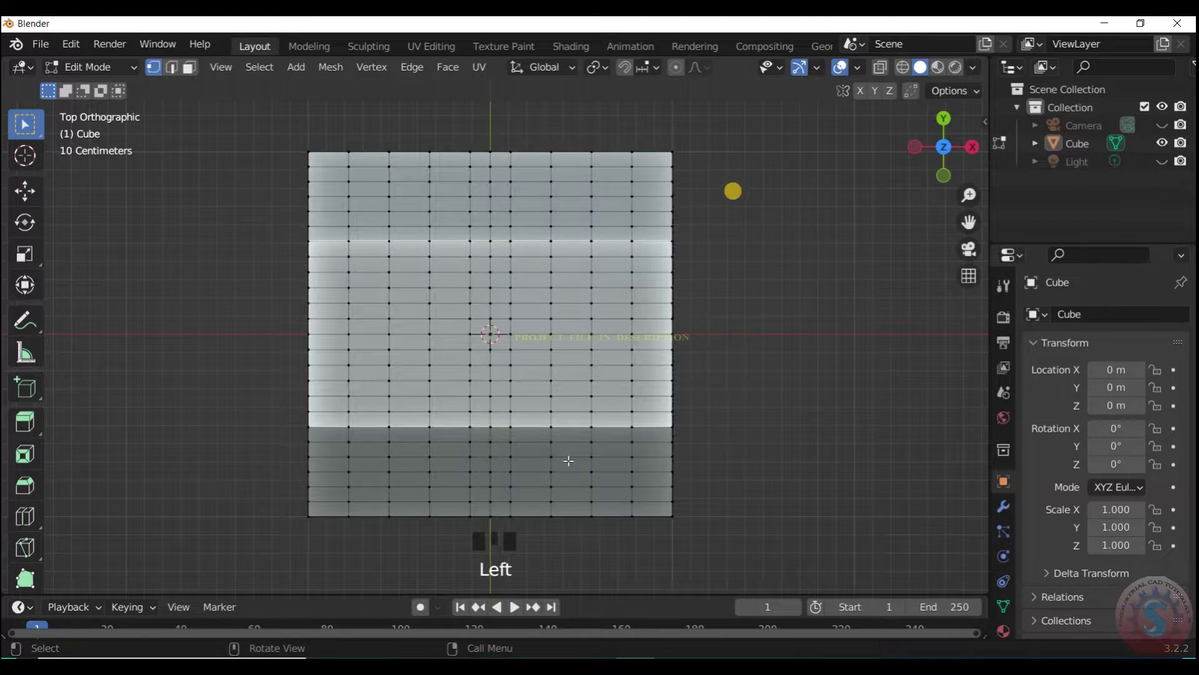
Select the vertices on the negative-X side of the center loop and delete them.
left_click_drag(484, 525, 261, 103)
left_click_drag(944, 147, 936, 158)
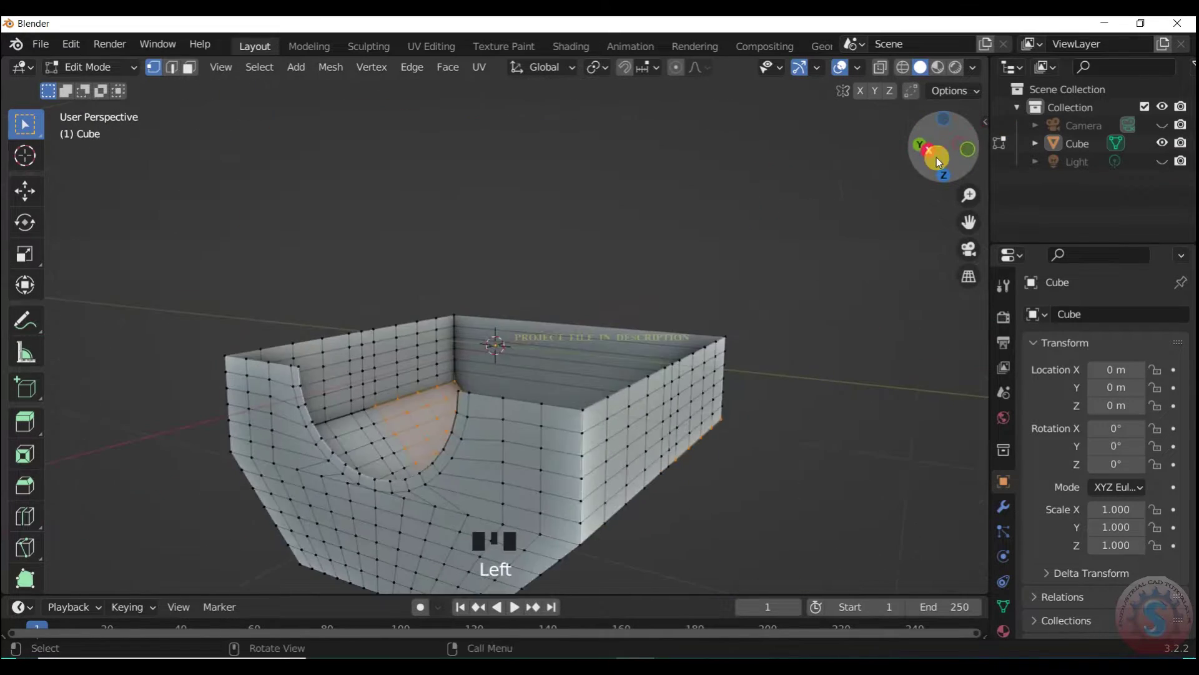
scroll(942, 159, "down", 3)
key("KP_3")
key("KP_7")
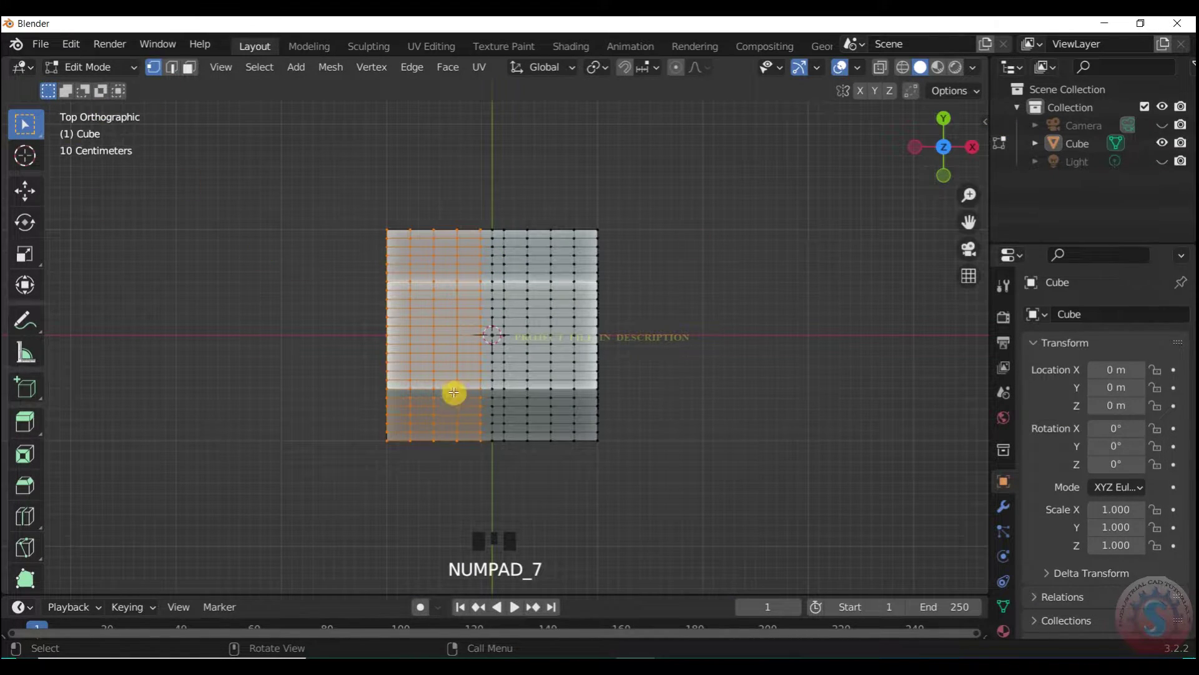
scroll(475, 476, "up", 1)
left_click(952, 143)
key("KP_3")
key("KP_7")
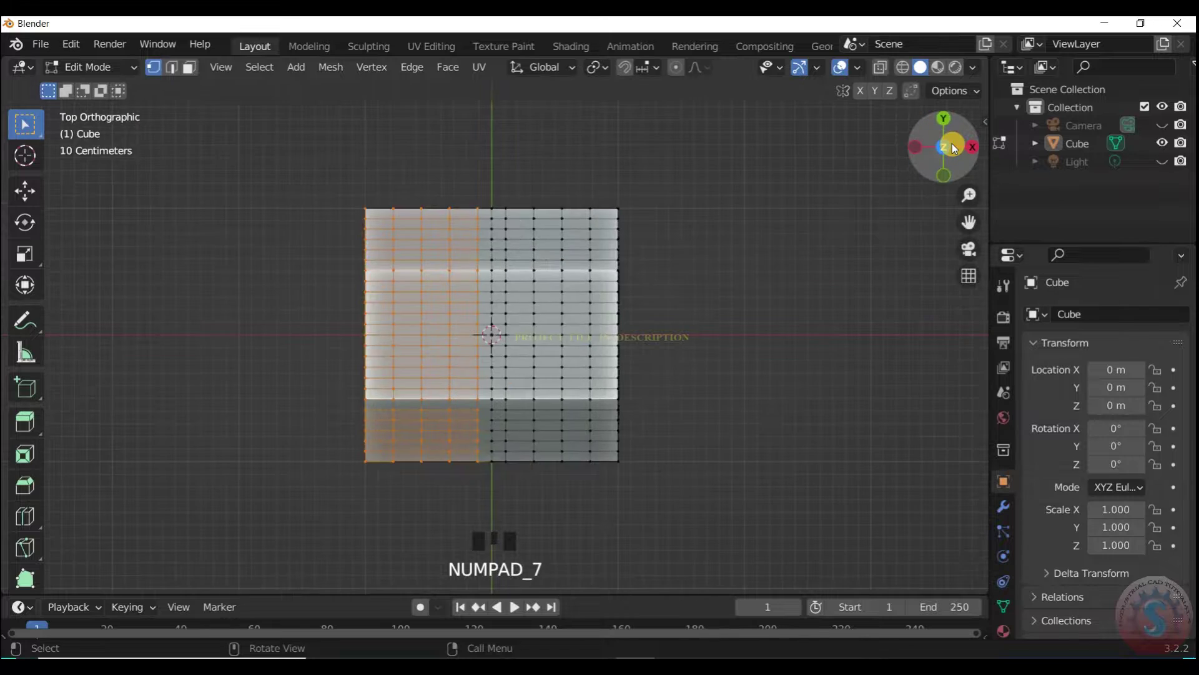
key("KP_1")
left_click(423, 259, "shift")
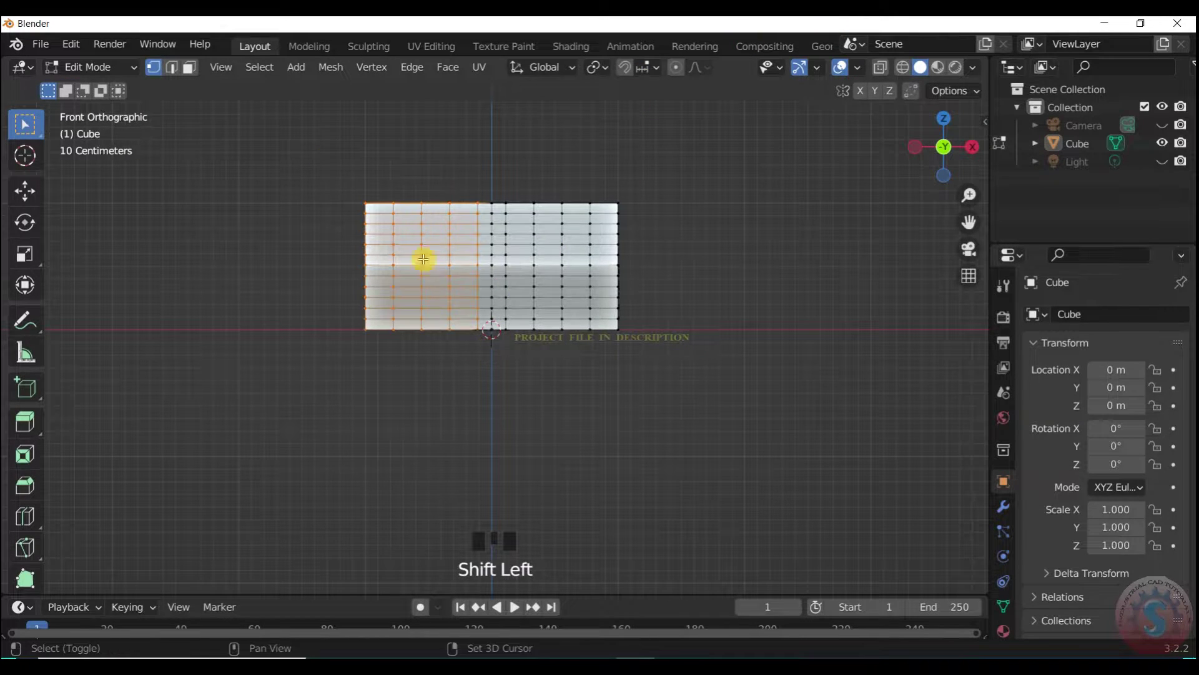
key("x")
left_click(447, 354)
Select the leftover vertices on the negative-X side and delete them, keeping only the positive-X half.
left_click_drag(482, 375, 342, 156)
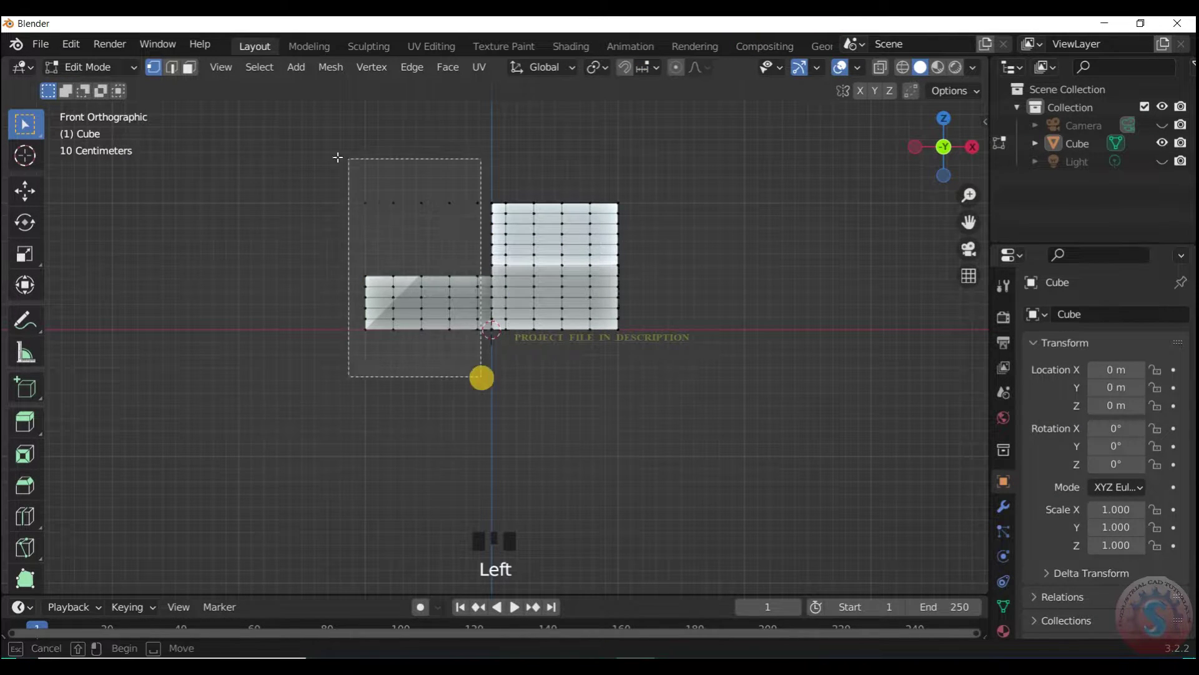
key("x")
left_click(318, 193)
Save the file as untitled.blend on the Desktop.
left_click_drag(960, 146, 843, 195)
scroll(937, 145, "up", 2)
key("ctrl+s")
left_click(933, 558)
Select the central band of six face rows on the flat top and separate the selection into its own object.
scroll(950, 159, "up", 2)
scroll(942, 163, "up", 2)
left_click_drag(942, 163, 855, 164)
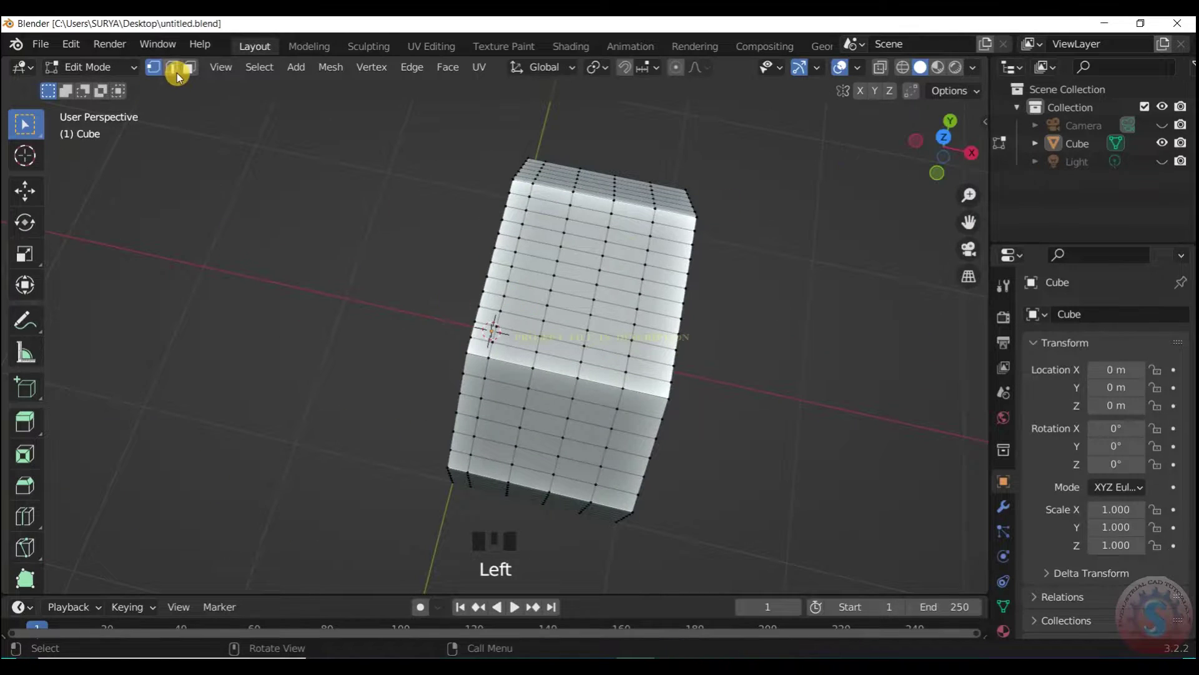
key("KP_7")
scroll(626, 333, "up", 2)
left_click_drag(735, 381, 436, 287)
key("p")
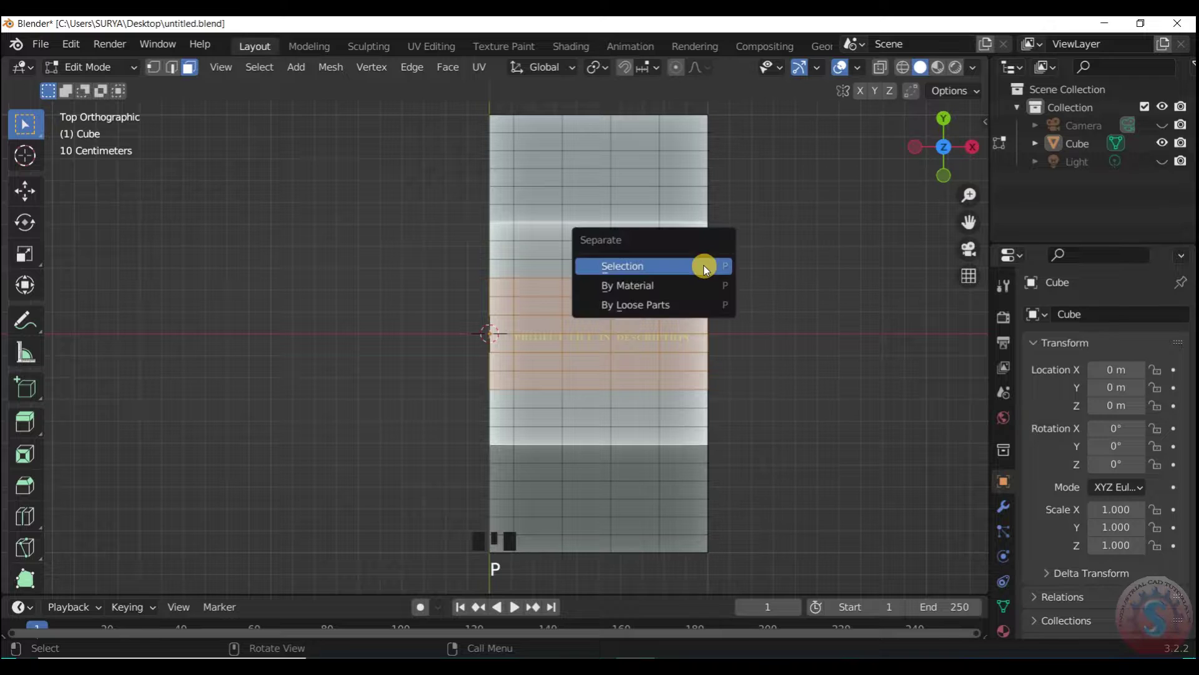
left_click(702, 265)
Extrude the front face strip one column in from the outer positive-X edge and scale it inward into a groove.
scroll(636, 481, "down", 1)
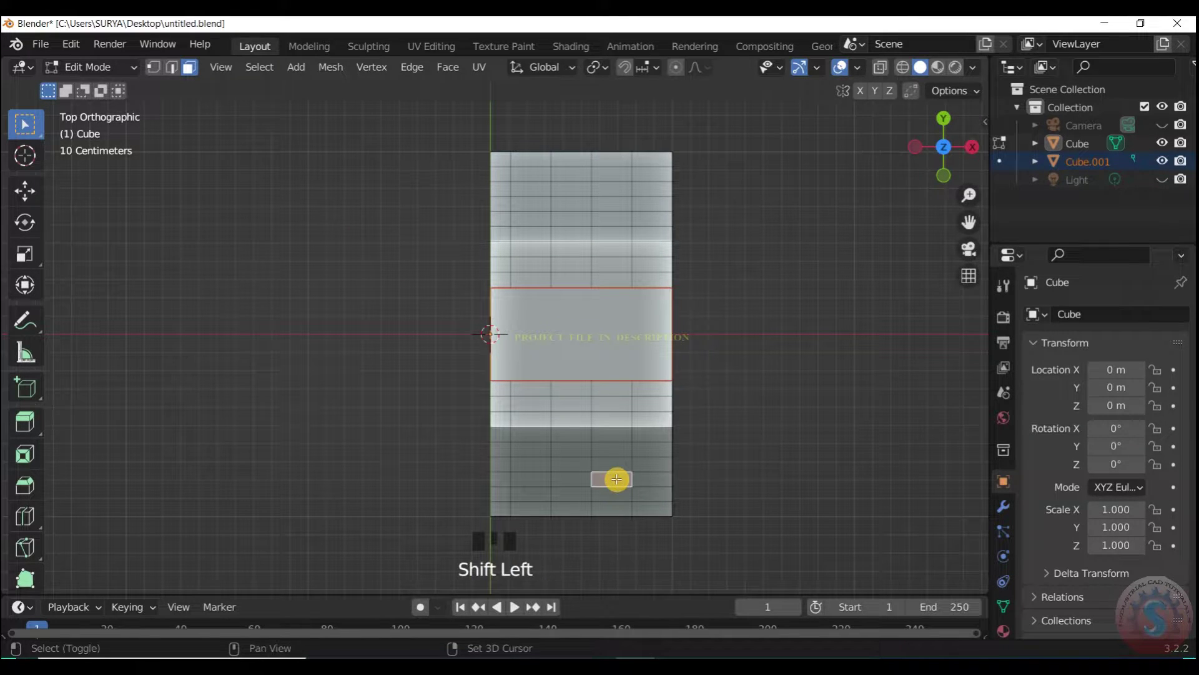
left_click(617, 478, "alt")
mouse_move(957, 167)
left_mouse_down()
mouse_move(947, 138)
mouse_move(927, 152)
mouse_move(944, 164)
left_mouse_up()
scroll(927, 153, "down", 2)
scroll(633, 342, "up", 2)
key("e")
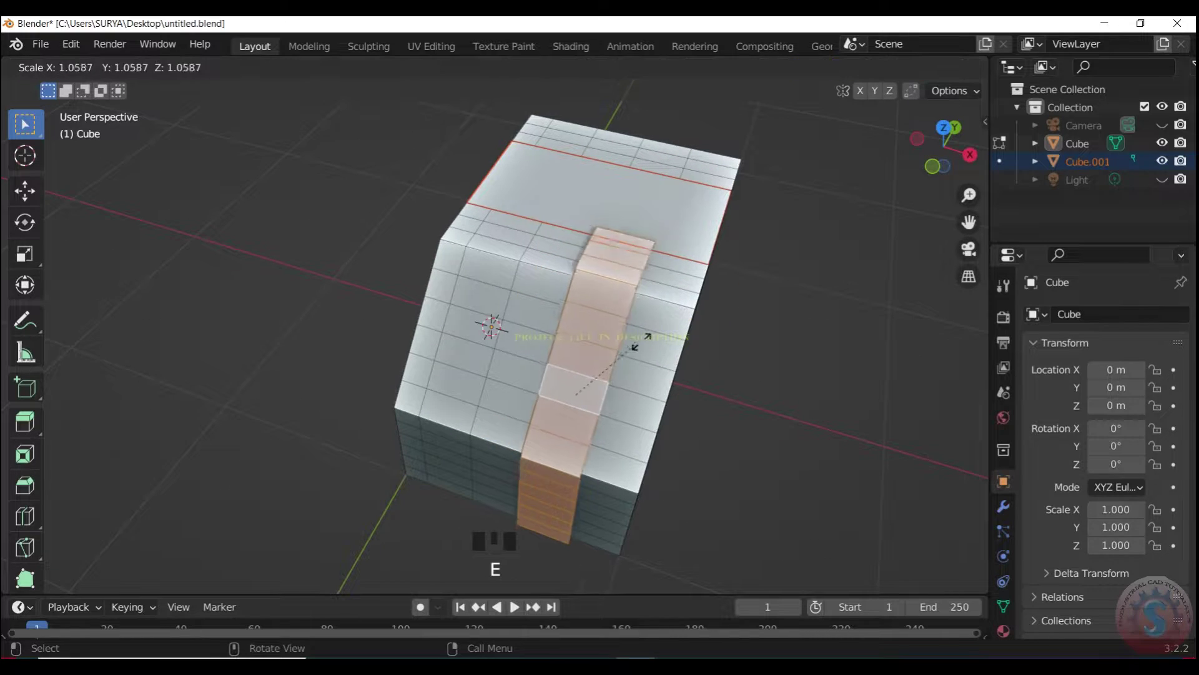
left_click(618, 342)
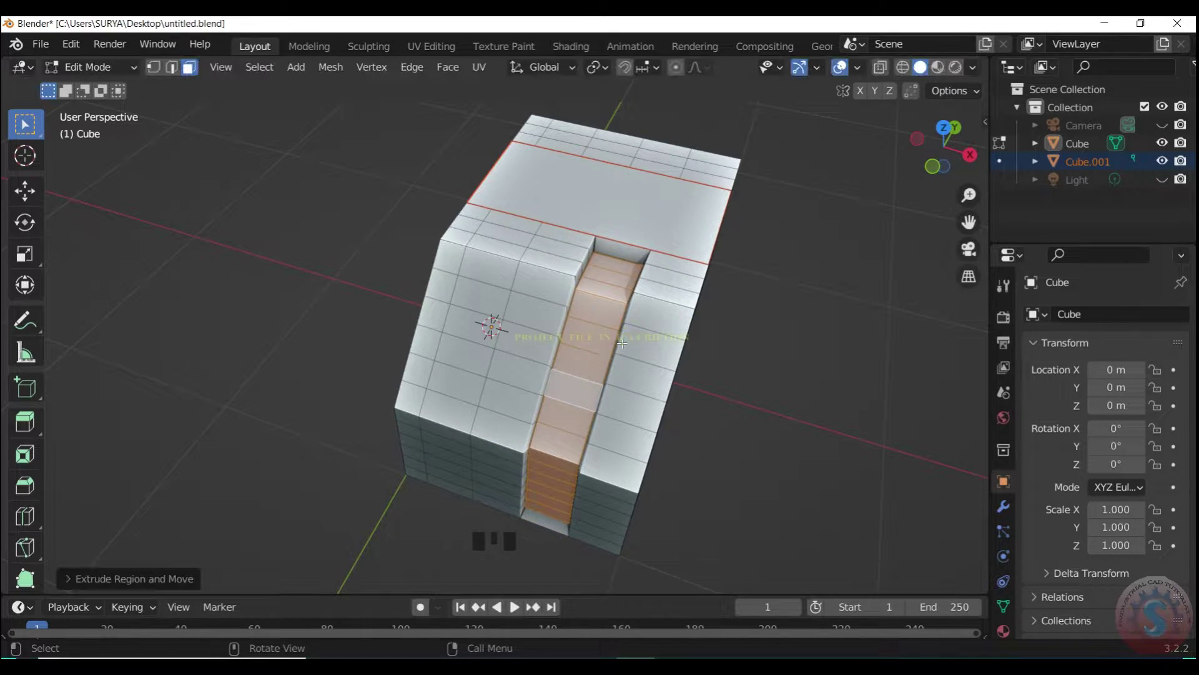
Extrude the front face strip next to the narrow center column and scale it inward to about 0.90.
left_click(511, 245)
left_click(503, 251, "alt")
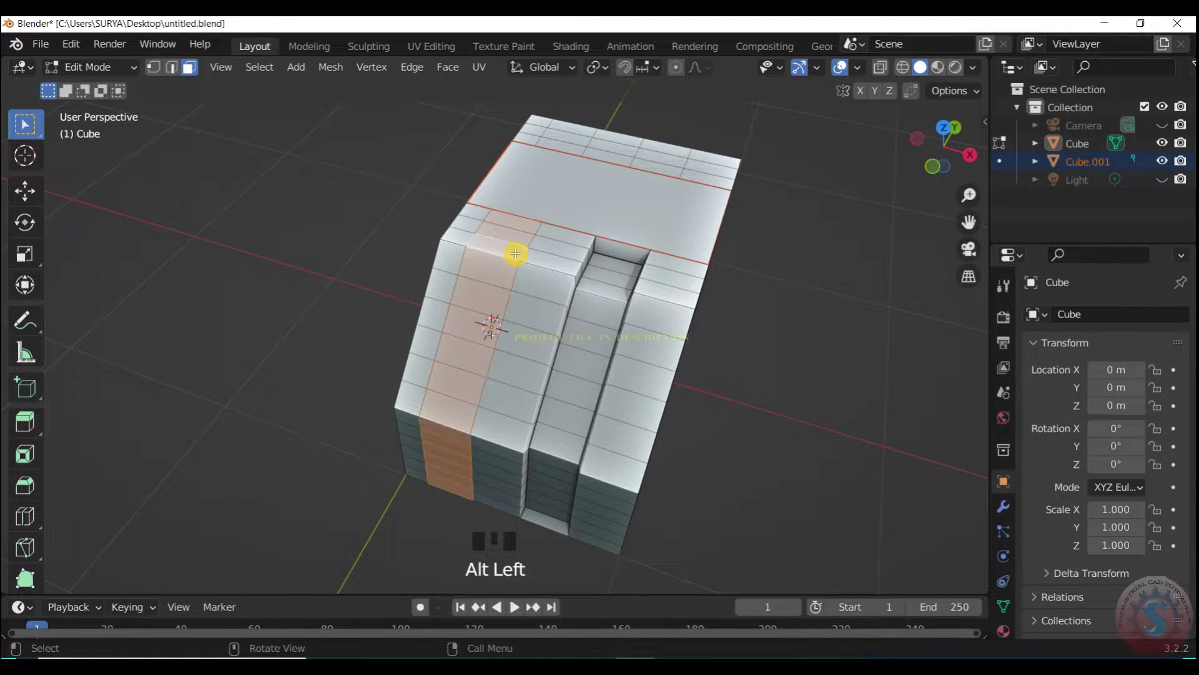
key("e")
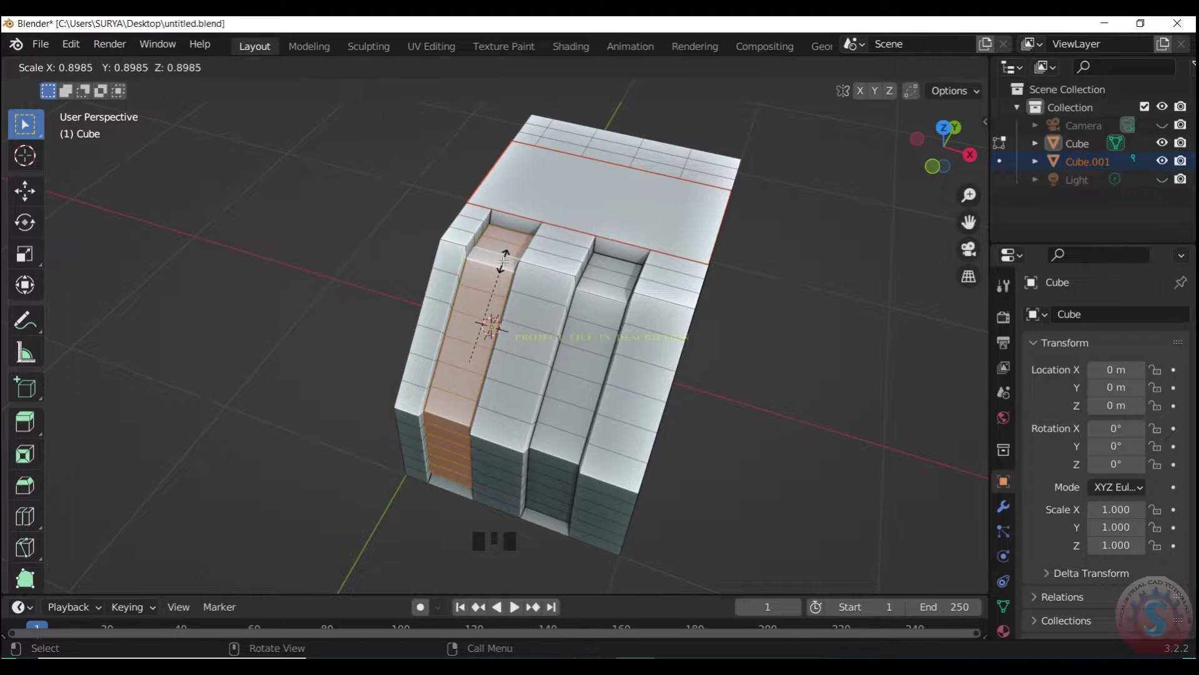
left_click(504, 261)
Extrude the rear face strip next to the narrow center column and scale it inward to about 0.92.
middle_click_drag(503, 261, 617, 368)
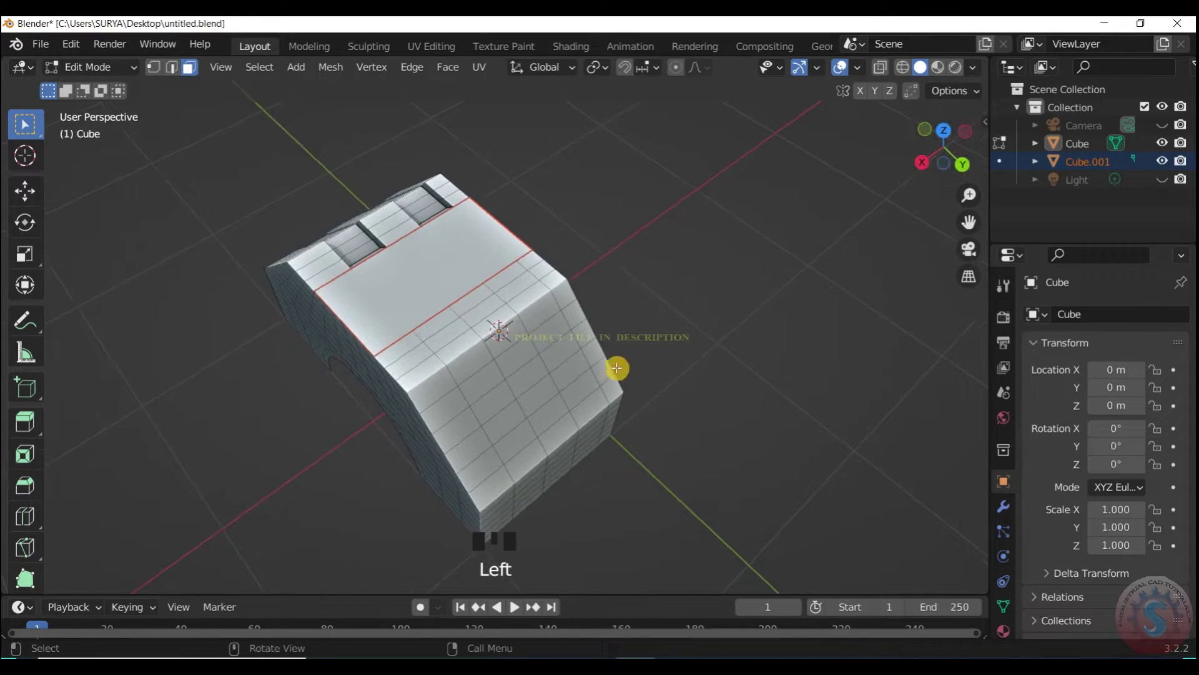
scroll(532, 311, "up", 2)
left_click(538, 285, "alt")
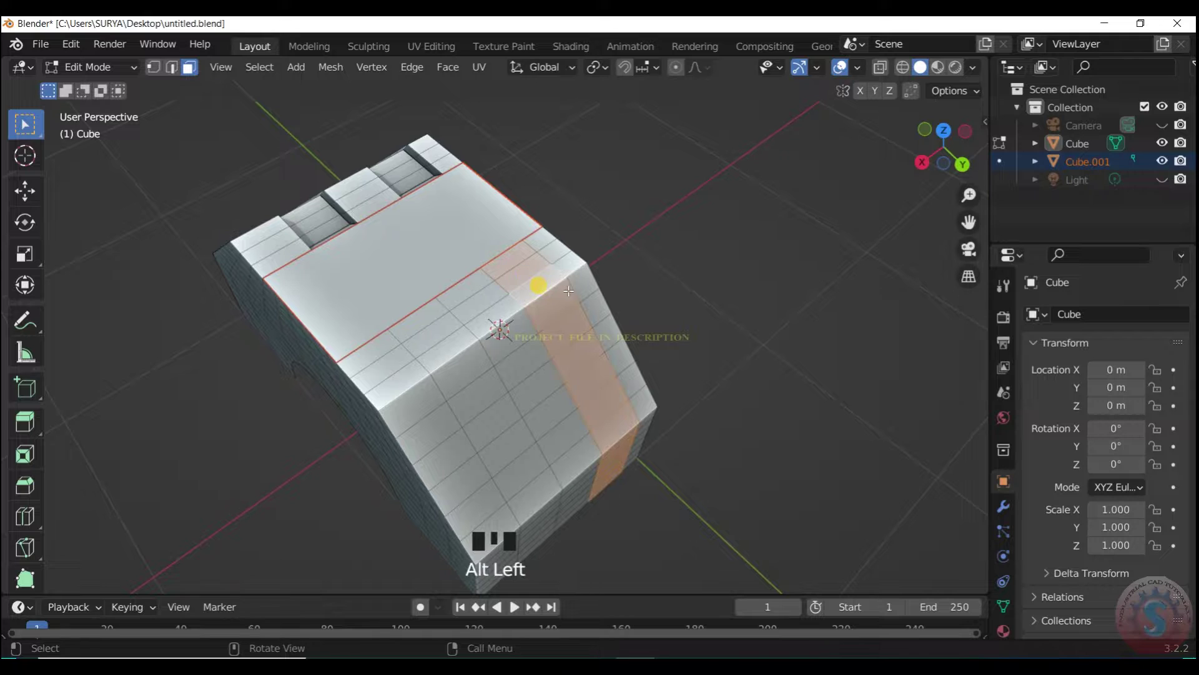
key("e")
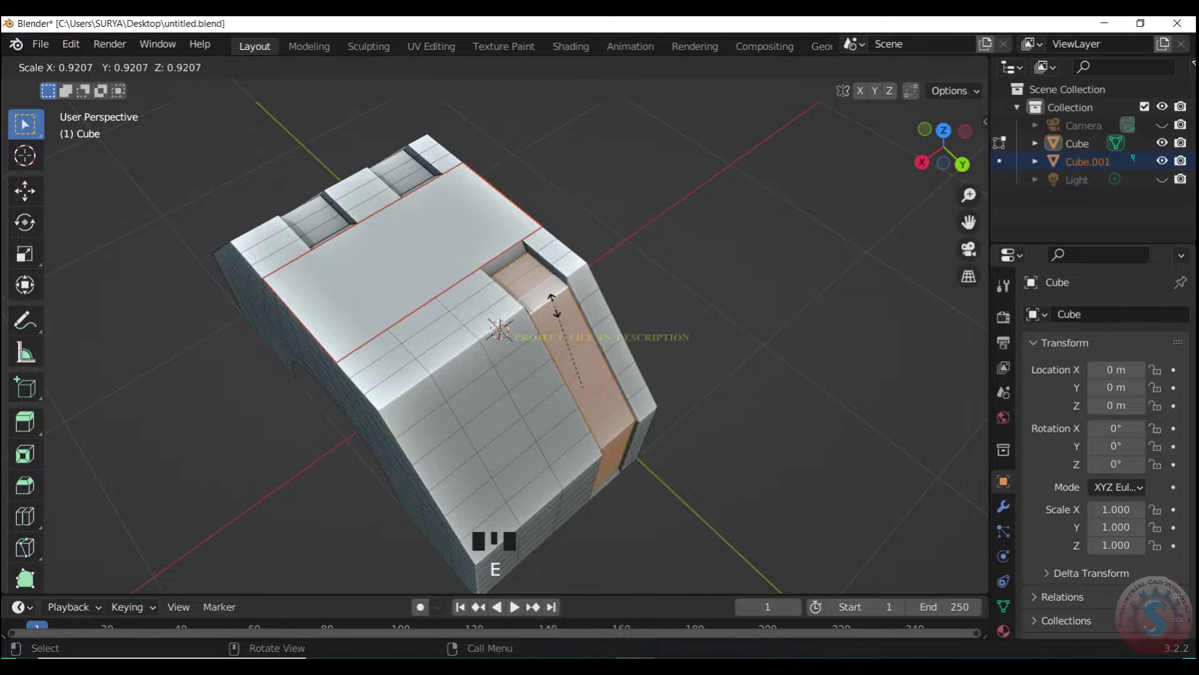
left_click(552, 308)
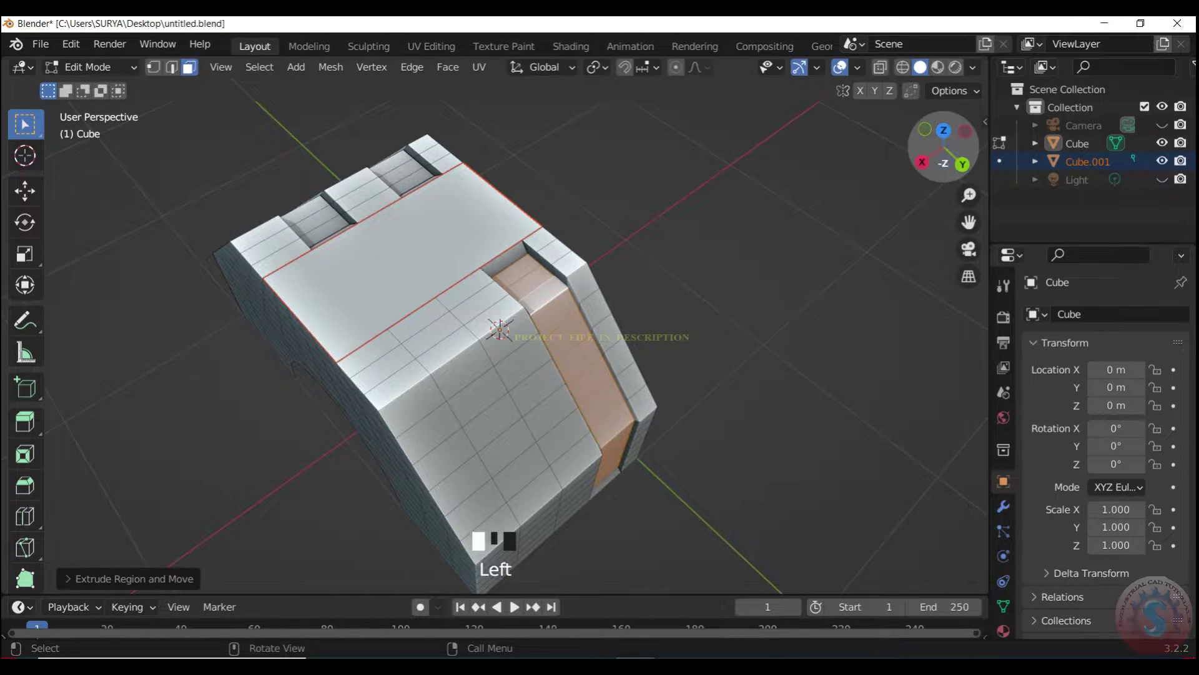
Extrude the rear face strip one column in from the outer positive-X edge and scale it inward to about 0.90.
left_click_drag(946, 156, 662, 400)
left_click(945, 162)
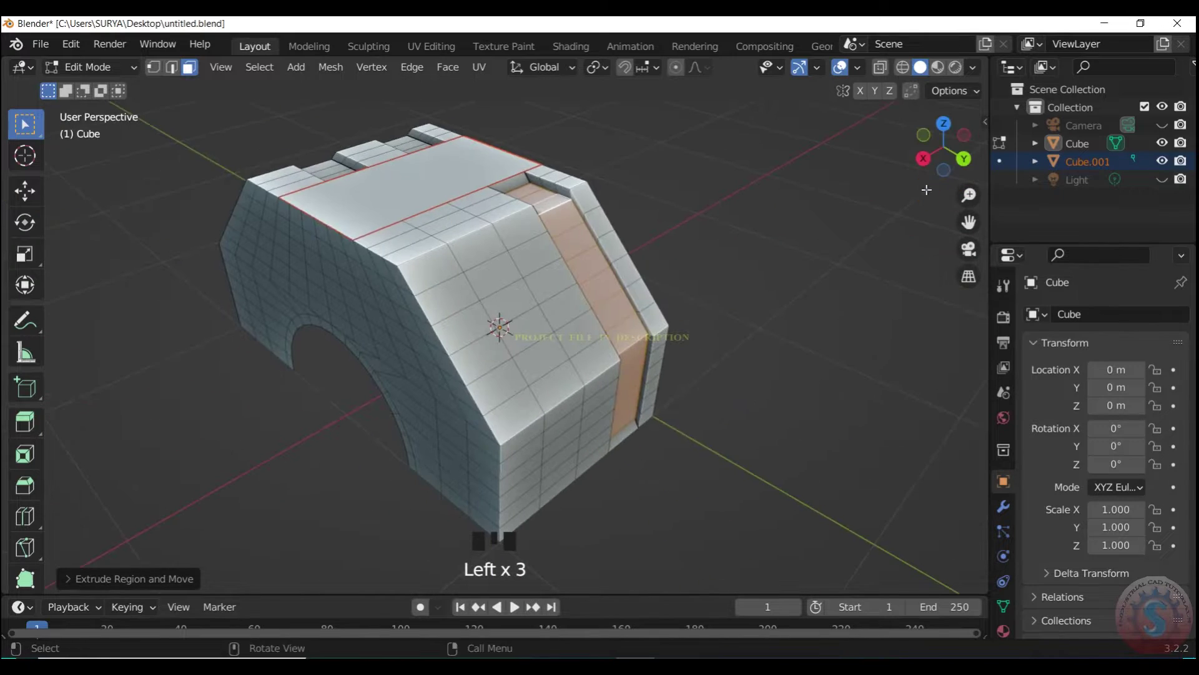
left_click(927, 192)
scroll(942, 137, "up", 1)
left_click_drag(942, 137, 942, 178)
left_click(492, 357, "alt")
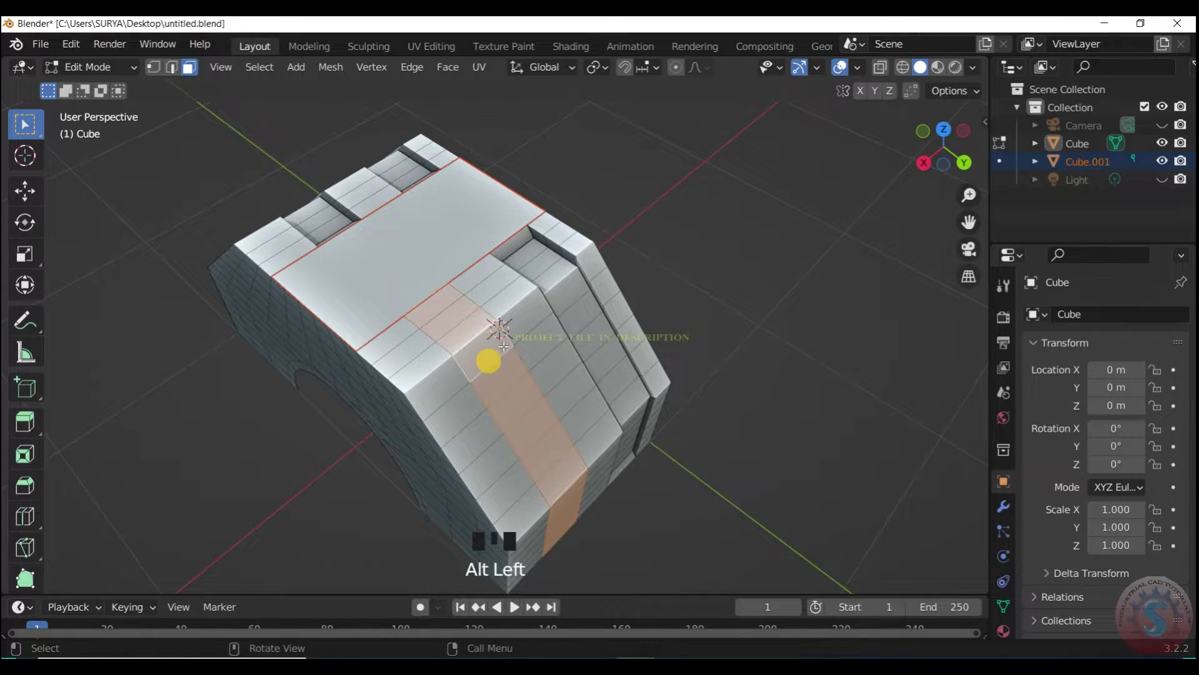
key("e")
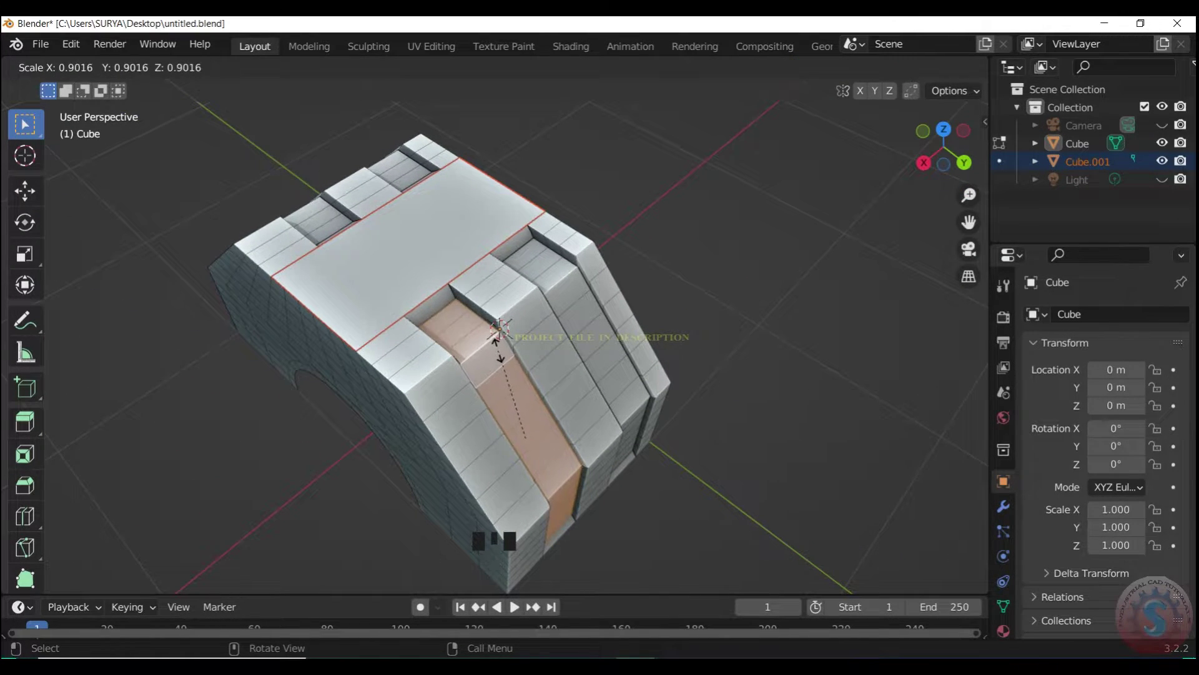
left_click(500, 348)
Leave the block's mesh editing, select the separated top panel in Object Mode and open it in Edit Mode.
left_click(915, 208)
scroll(916, 209, "down", 3)
left_click_drag(940, 153, 672, 212)
key("KP_7")
scroll(672, 212, "up", 3)
left_click(110, 65)
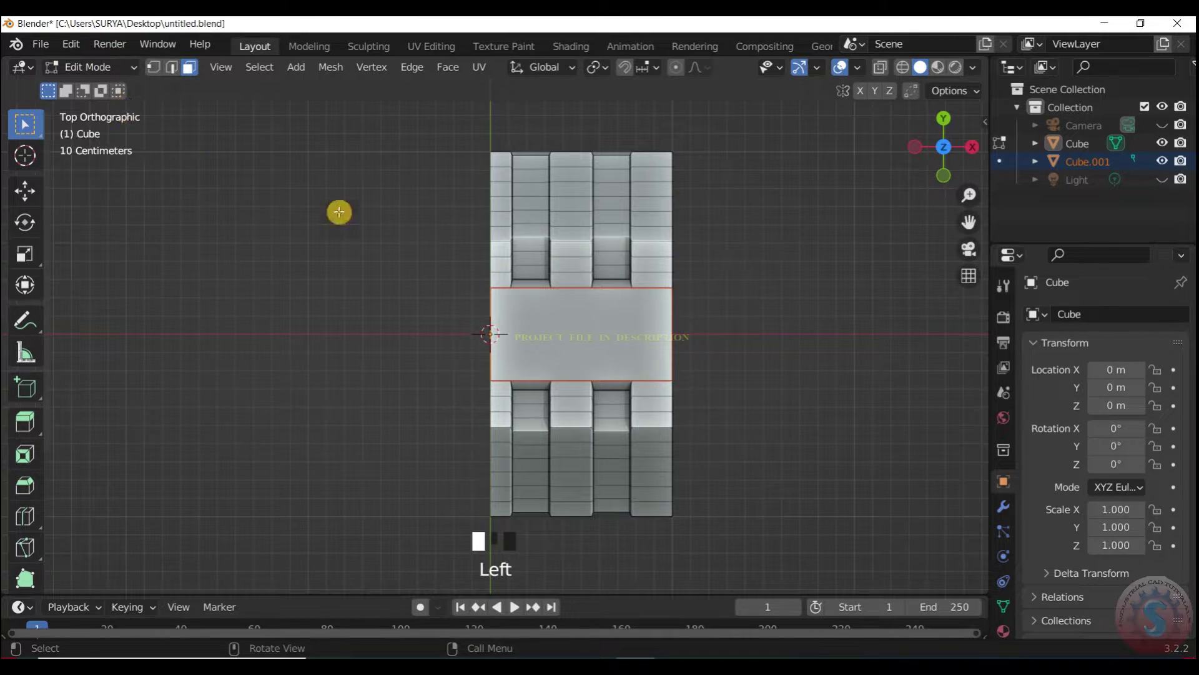
scroll(340, 212, "up", 2)
left_click(118, 70)
left_click(113, 88)
left_click(549, 306)
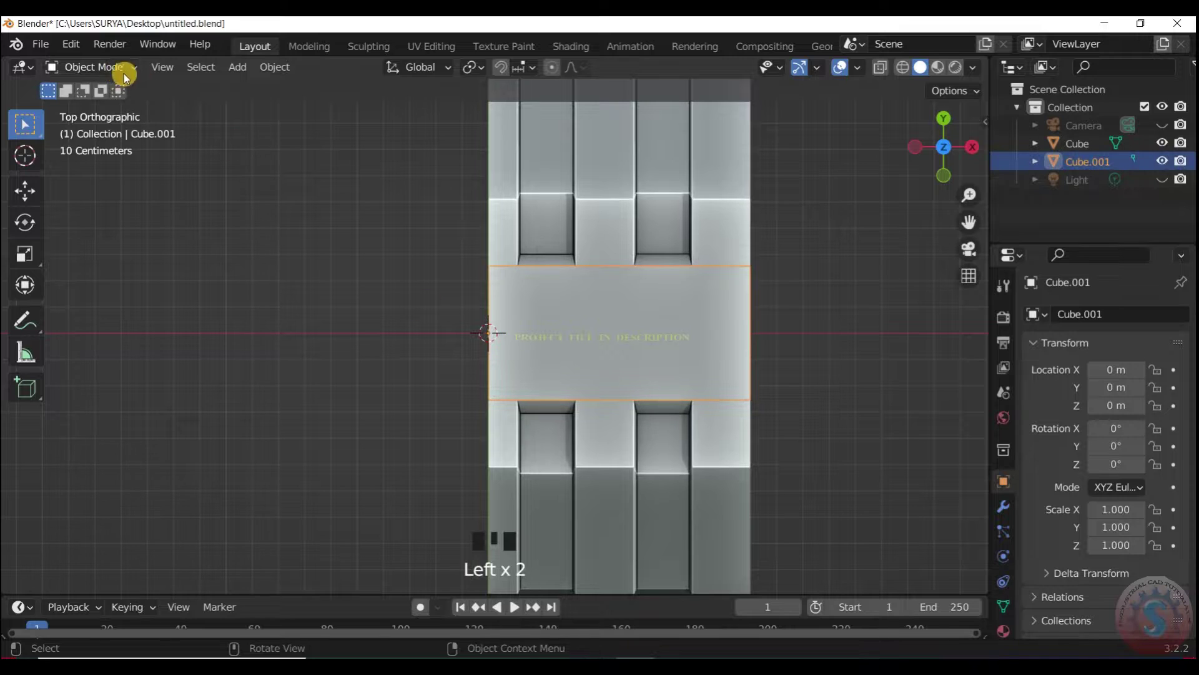
key("g")
right_click(284, 106)
left_click(93, 69)
left_click(94, 106)
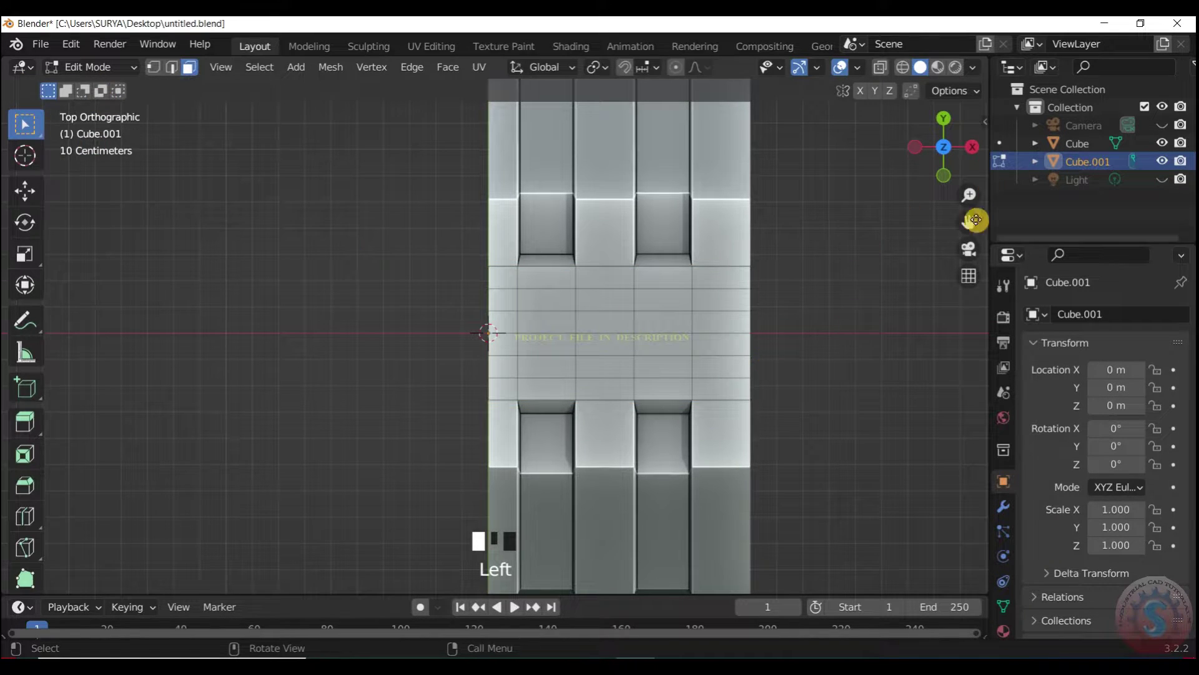
Add a centered loop cut to each of the two top-panel columns aligned with the grooves.
left_click_drag(975, 220, 823, 212)
scroll(514, 355, "up", 1)
key("ctrl+r")
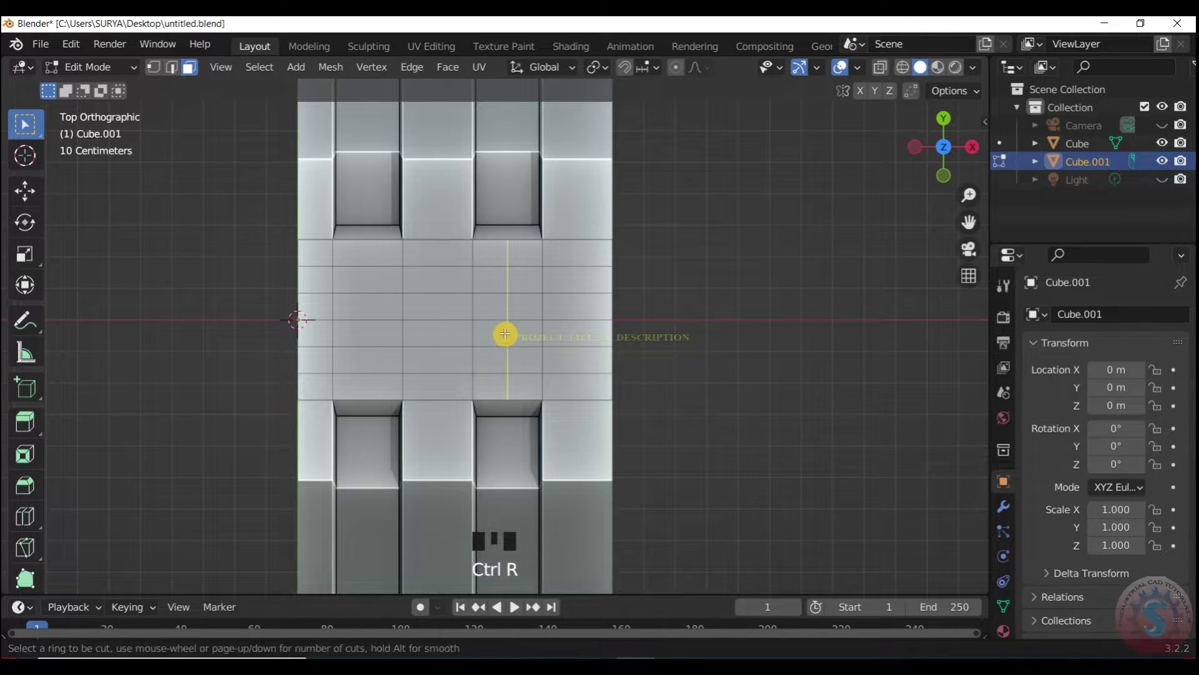
left_click(506, 335)
right_click(727, 244)
key("ctrl+r")
left_click(380, 296)
right_click(928, 269)
Select the central two-by-two block of faces in both groove-aligned columns and reshape each block into a circle.
scroll(498, 293, "up", 1)
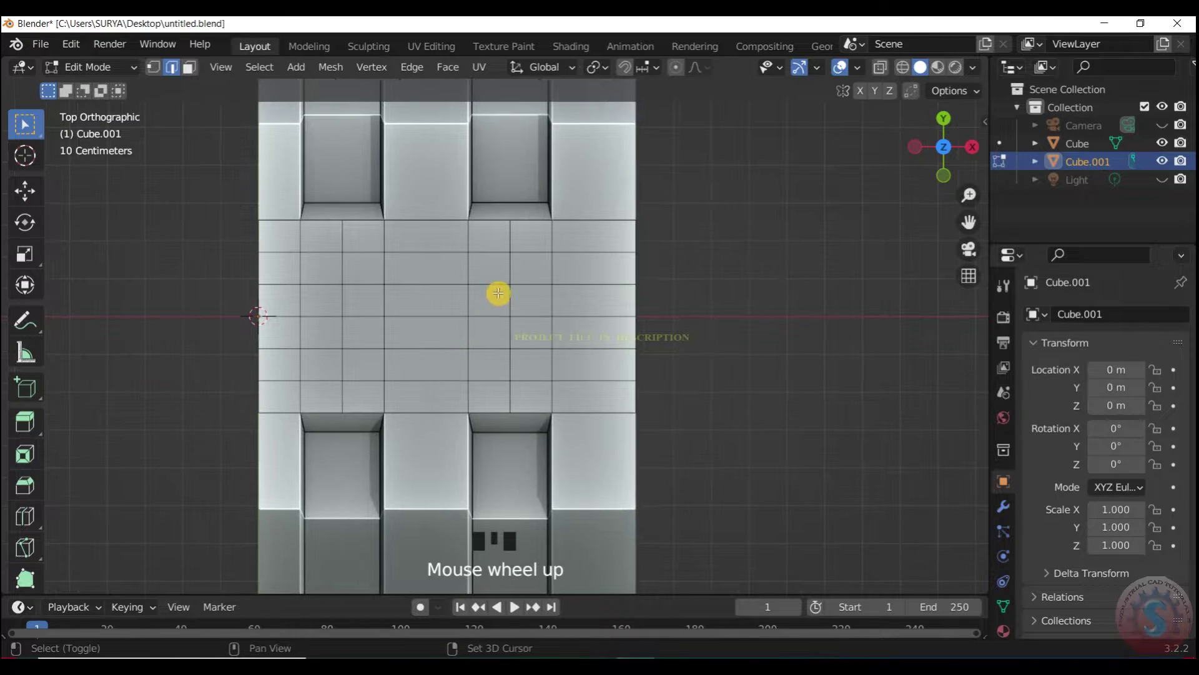
left_click(188, 67)
left_click(502, 312, "shift")
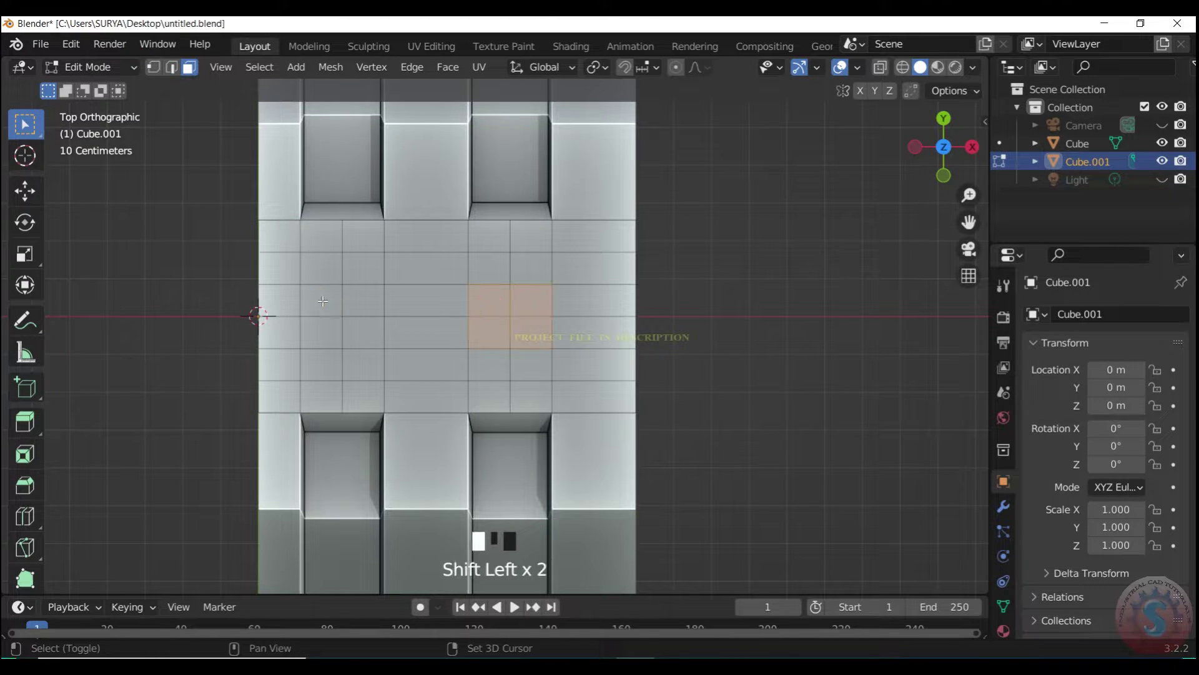
right_click(346, 287)
mouse_move(375, 255)
left_click(421, 270)
Inset the two circular face groups on the top panel slightly and delete their inner faces to open two holes.
scroll(380, 337, "up", 1)
key("i")
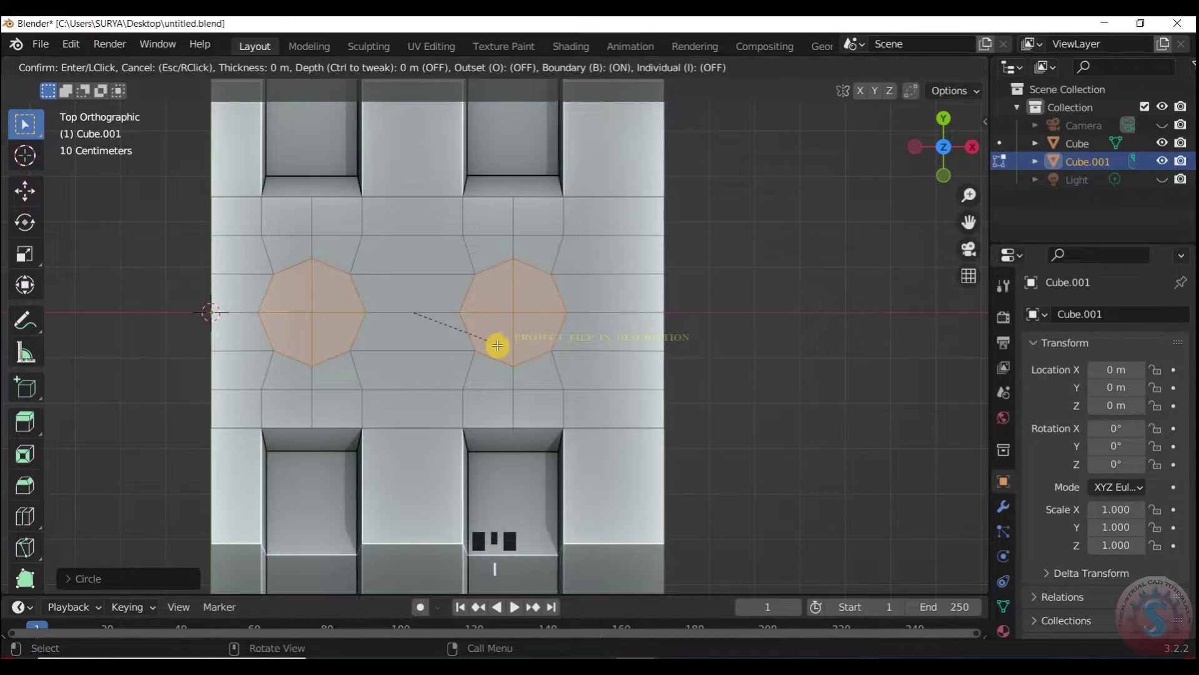
left_click(490, 321)
key("x")
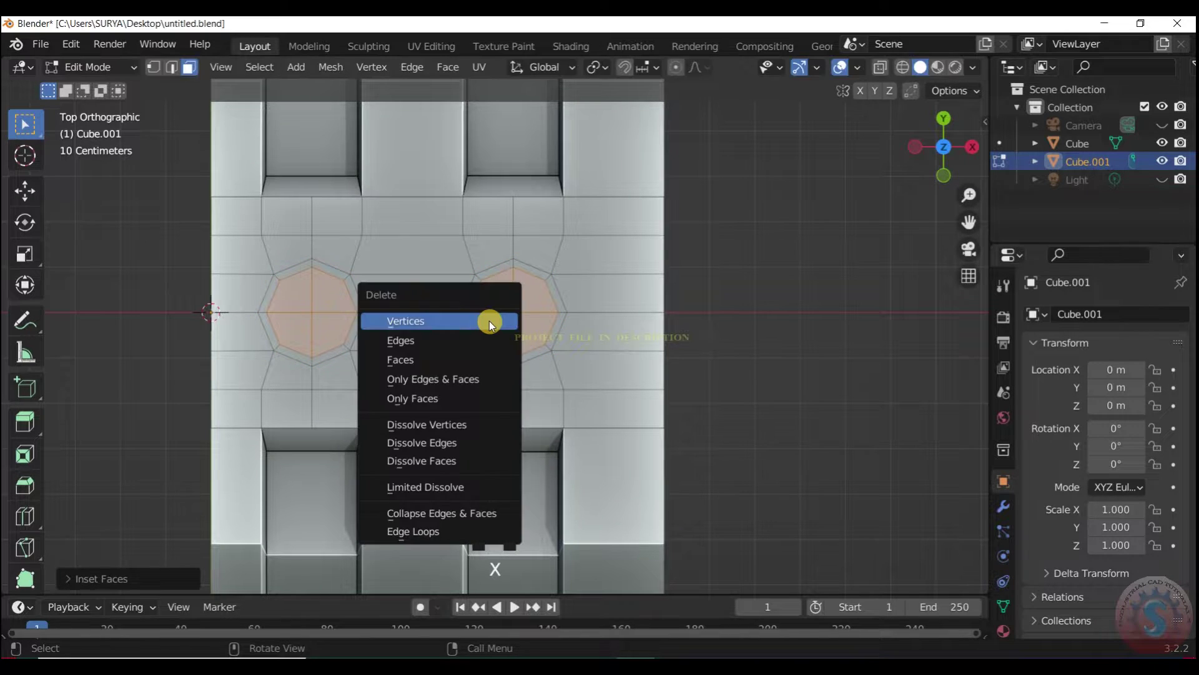
left_click(484, 361)
Add a loop cut along the panel on each side of the holes and one across it beside the outer hole.
left_click_drag(945, 145, 938, 149)
scroll(594, 222, "up", 2)
key("ctrl+r")
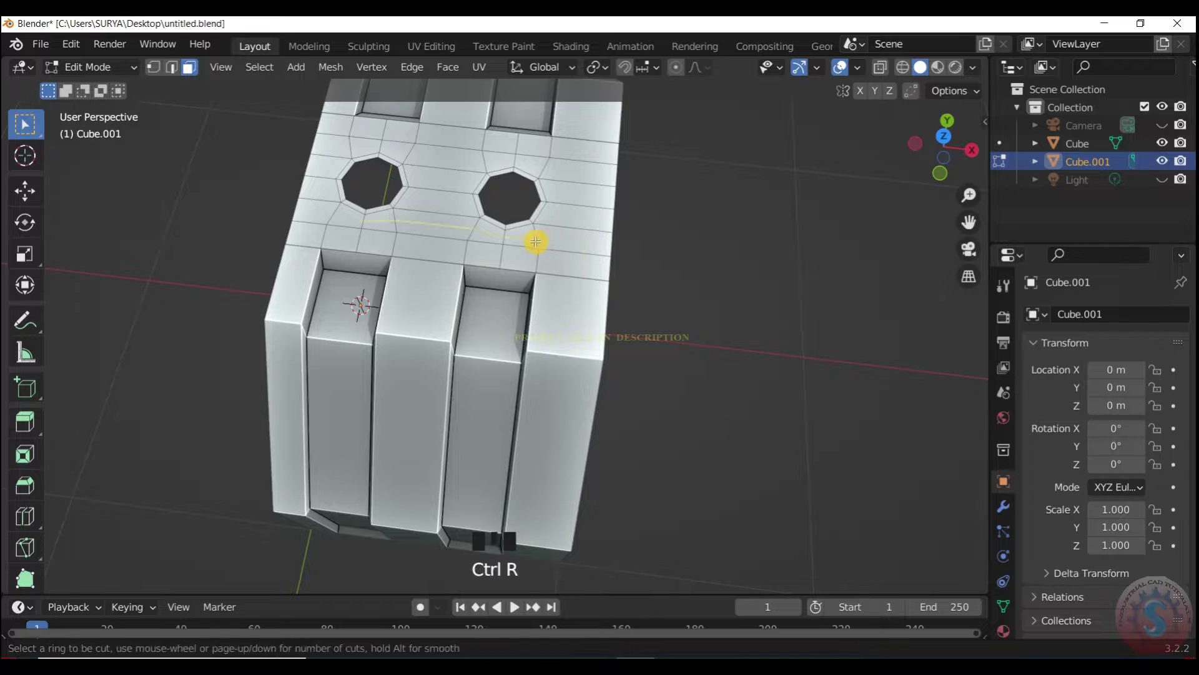
left_click(532, 239)
left_click(531, 235)
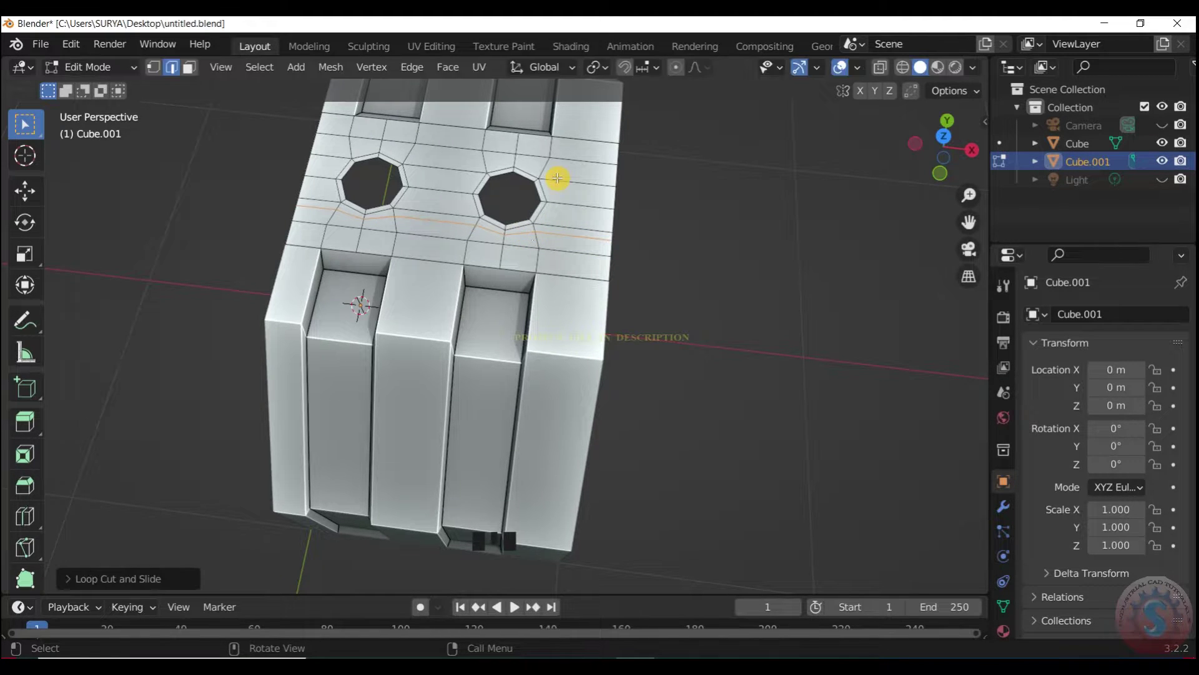
left_click(539, 173)
left_click(563, 220)
key("ctrl+r")
left_click(543, 206)
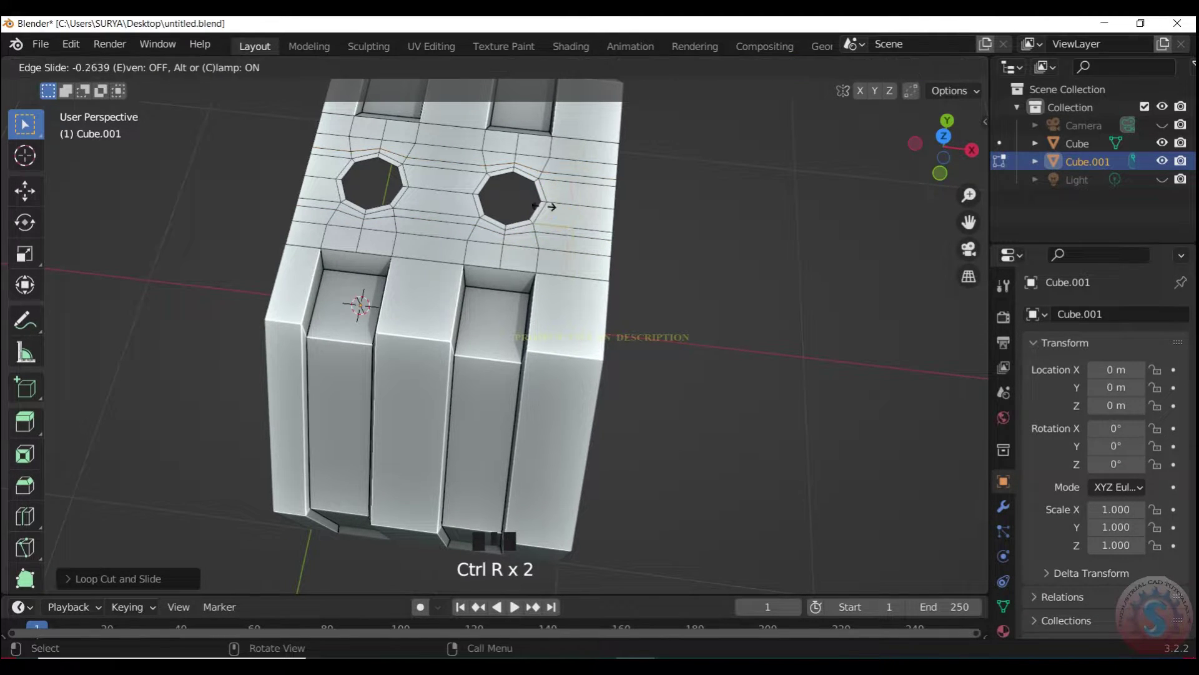
left_click(504, 202)
key("ctrl+r")
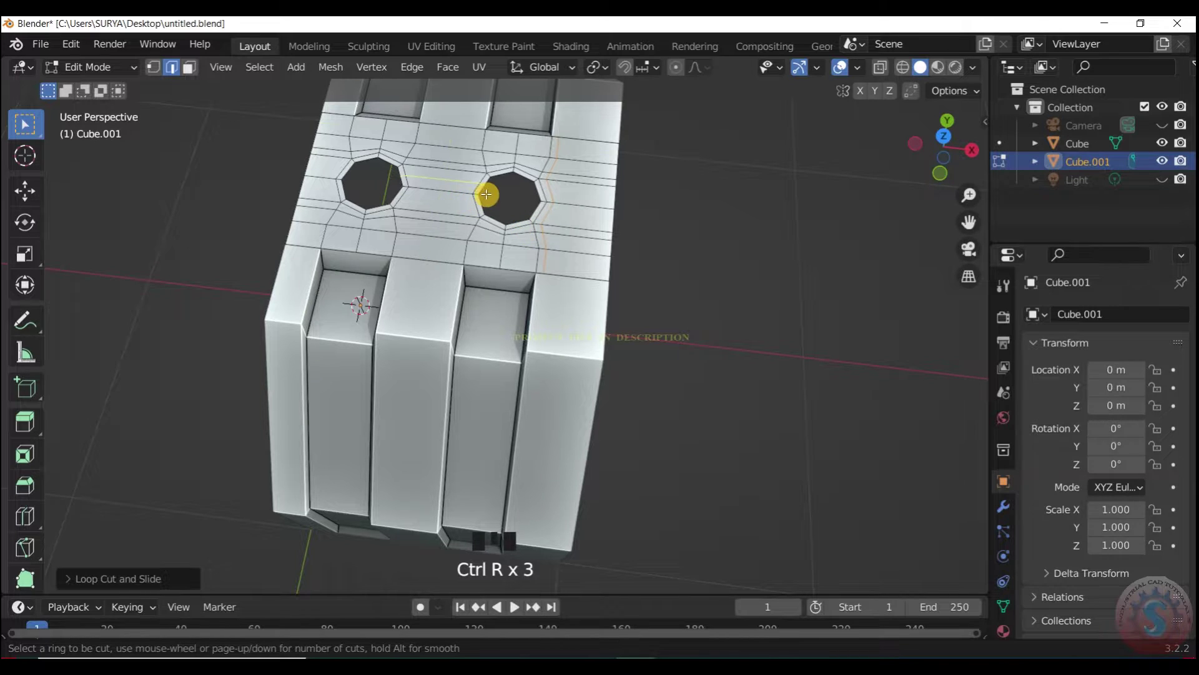
left_click(436, 202)
left_click(674, 197)
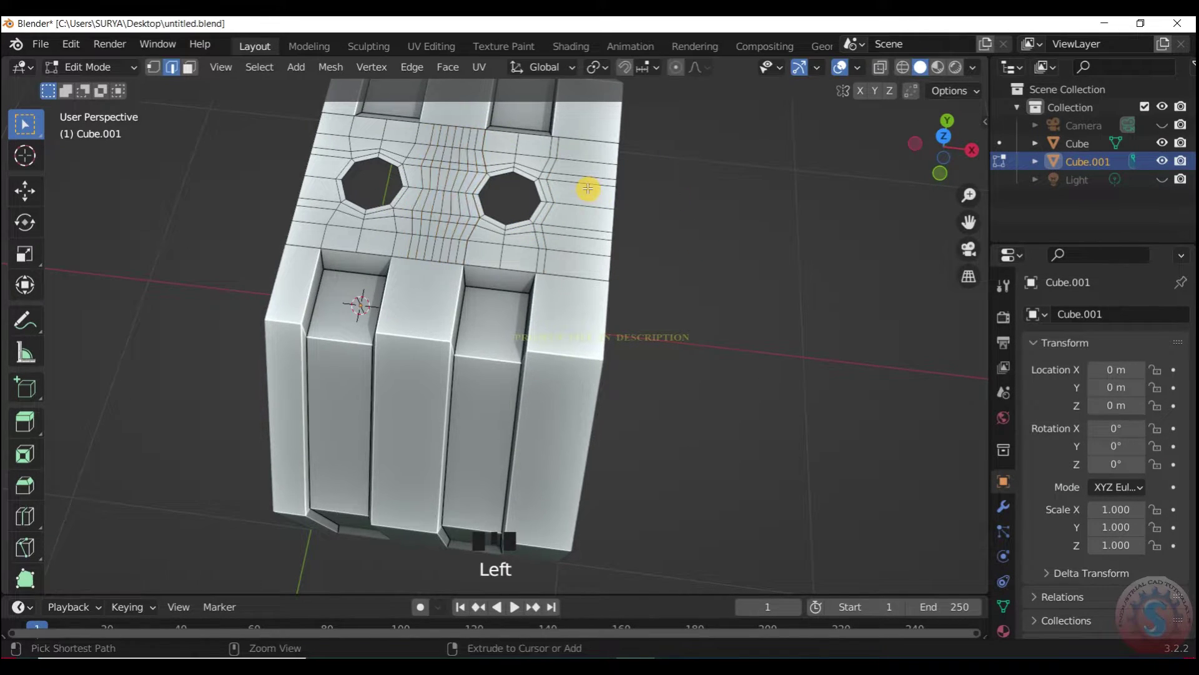
key("ctrl+z")
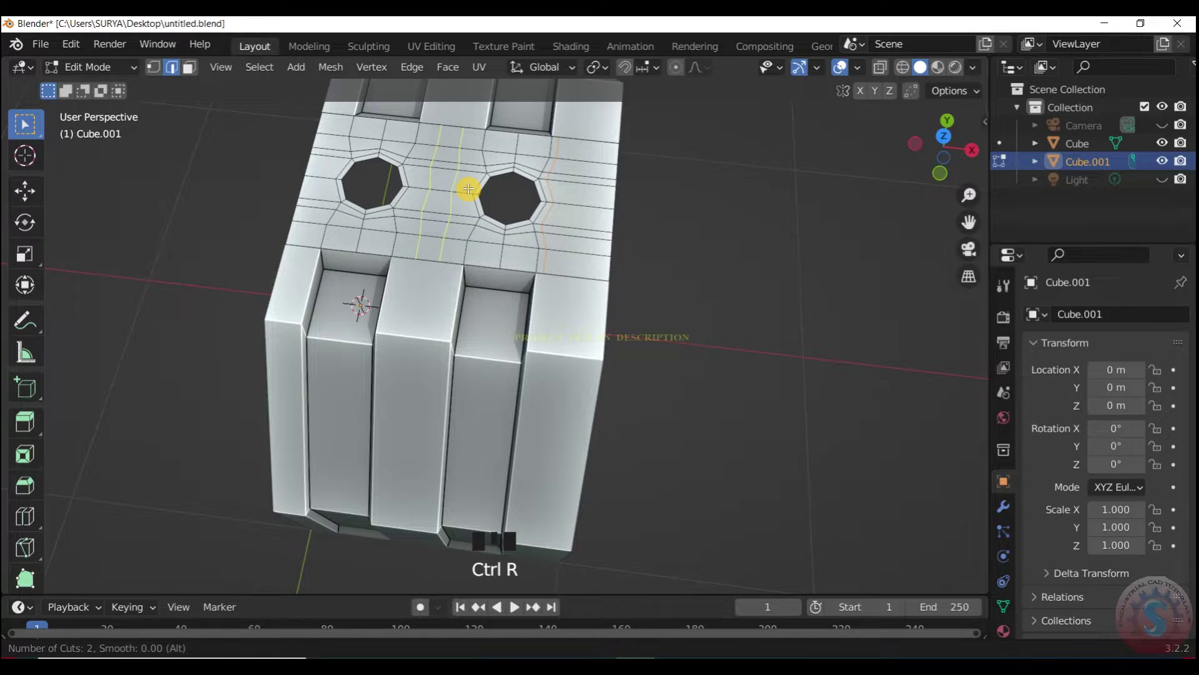
Add two crosswise loop cuts each in the panel's middle and outer columns, and subdivide the column along its inner edge.
left_click(469, 189)
left_click(595, 217)
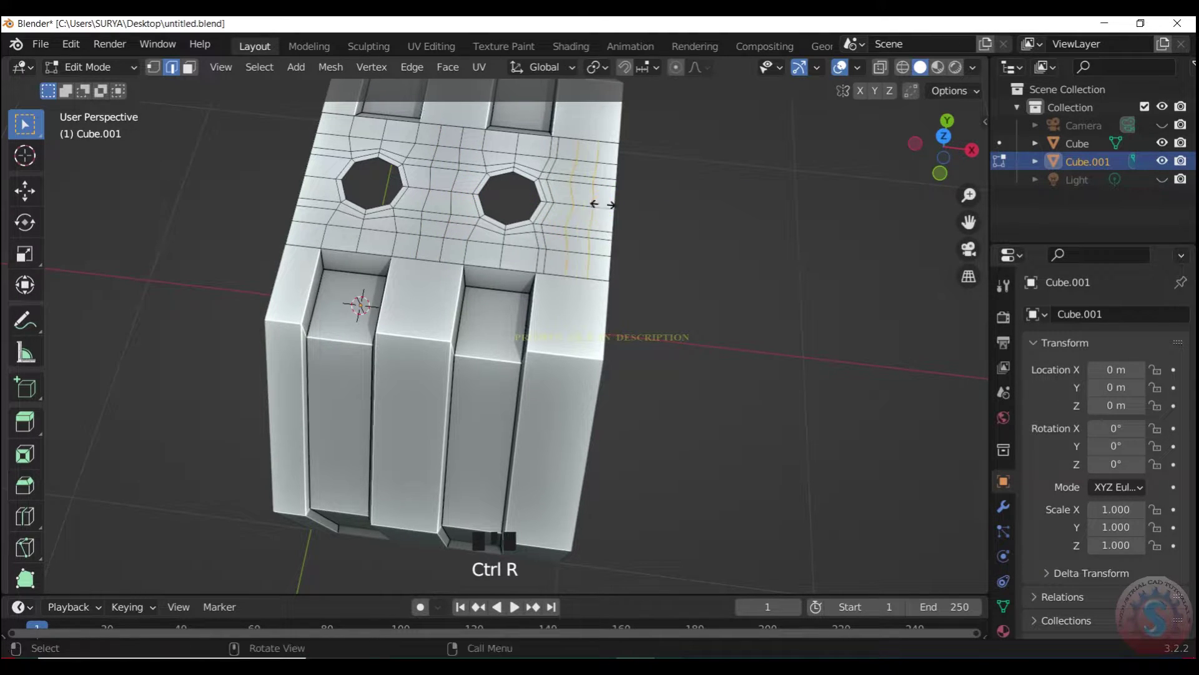
left_click(603, 205)
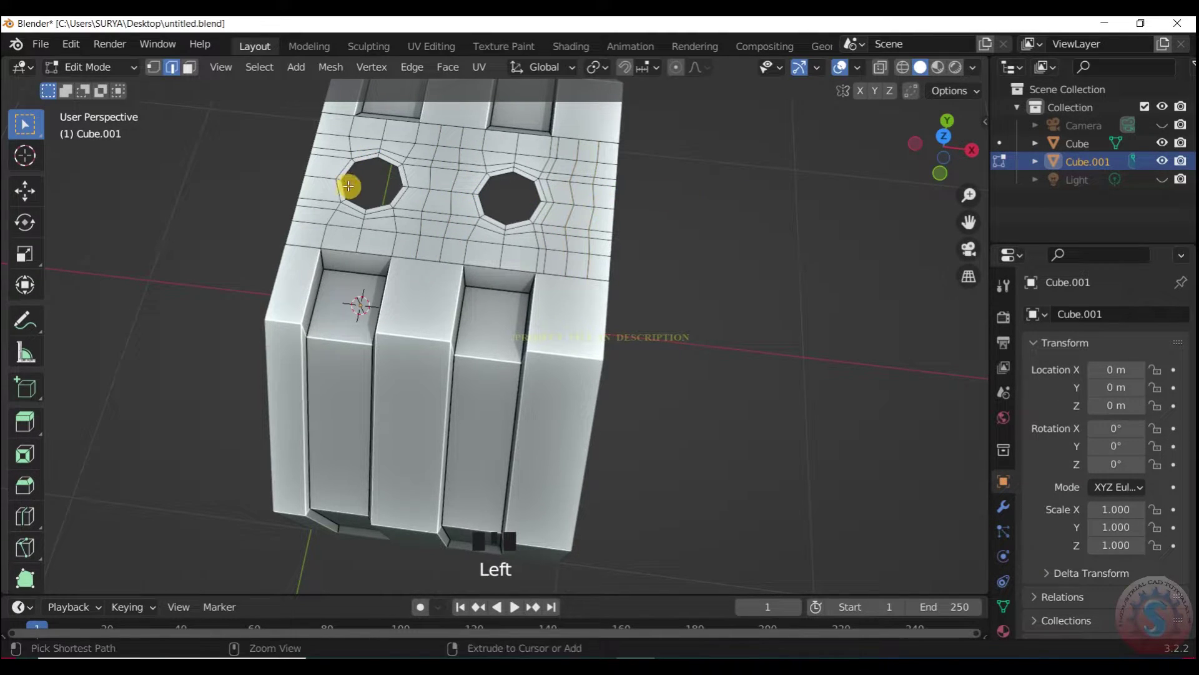
double_click(320, 167)
Leave the top panel's mesh editing, select the grooved block in Object Mode and open it in Edit Mode.
scroll(721, 281, "down", 2)
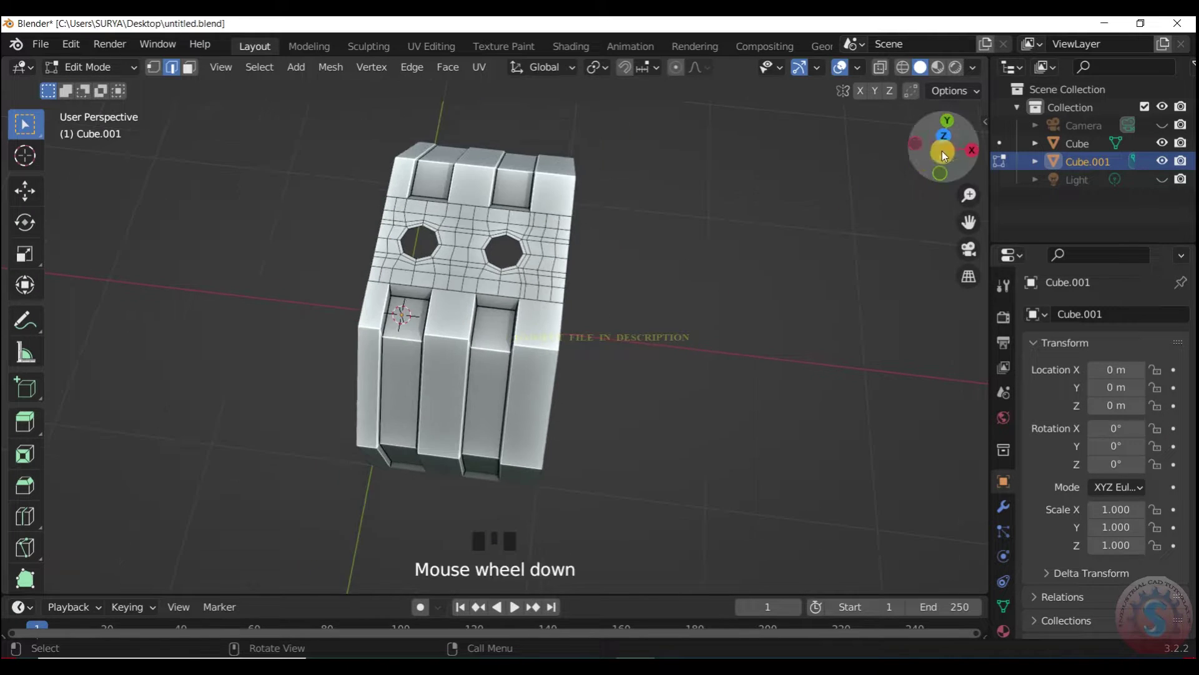
scroll(942, 151, "up", 2)
scroll(942, 151, "down", 1)
left_click_drag(942, 151, 909, 155)
scroll(942, 151, "down", 1)
scroll(942, 151, "up", 2)
scroll(931, 169, "down", 2)
scroll(931, 169, "up", 2)
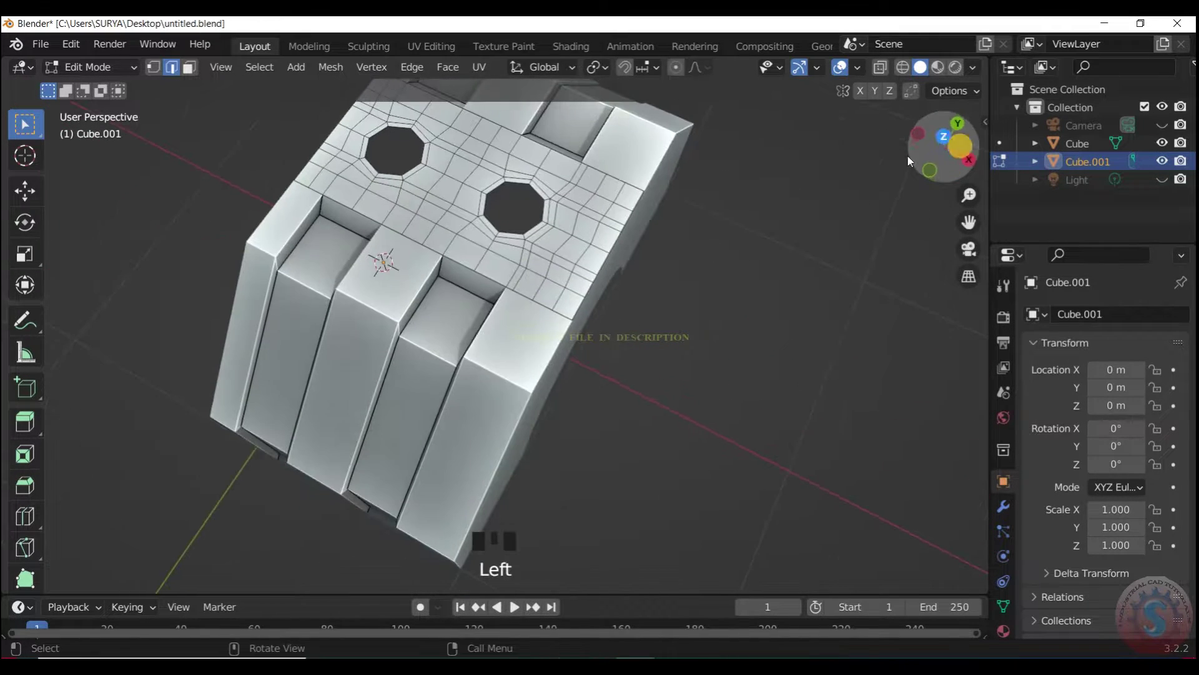
left_click(97, 64)
left_click(98, 87)
left_click(463, 321)
left_click(88, 66)
left_click(93, 107)
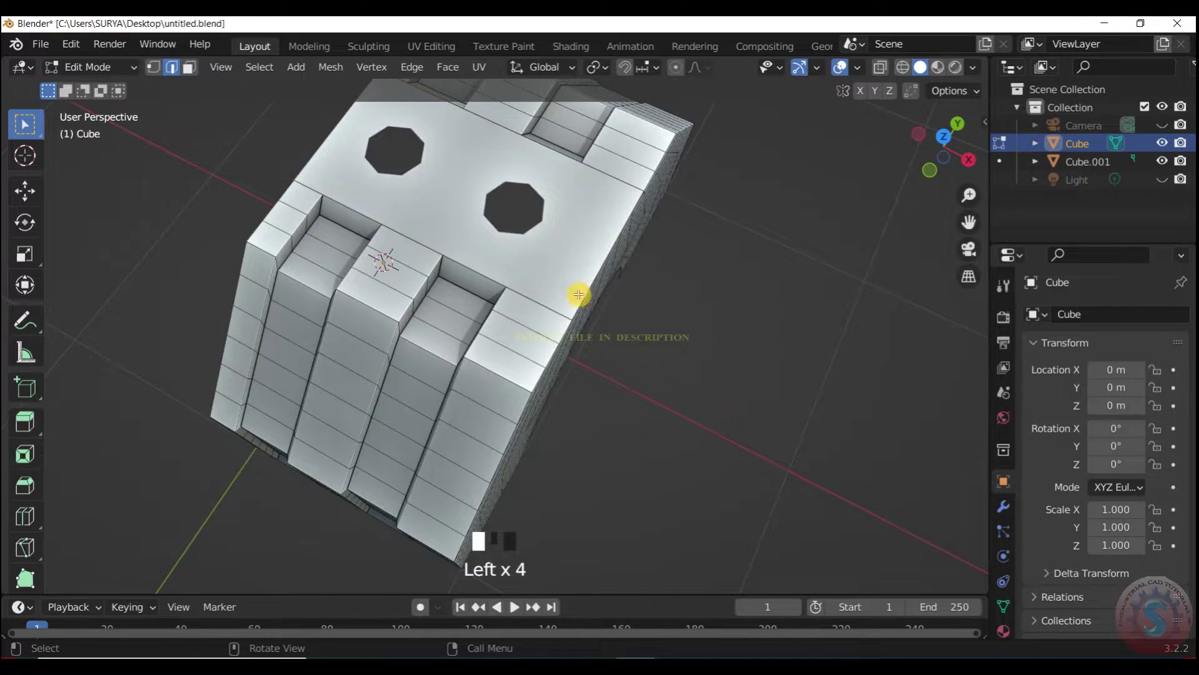
Return the block to Object Mode and select the top panel.
scroll(575, 295, "down", 2)
scroll(938, 144, "up", 4)
left_click_drag(937, 144, 951, 137)
scroll(945, 140, "down", 2)
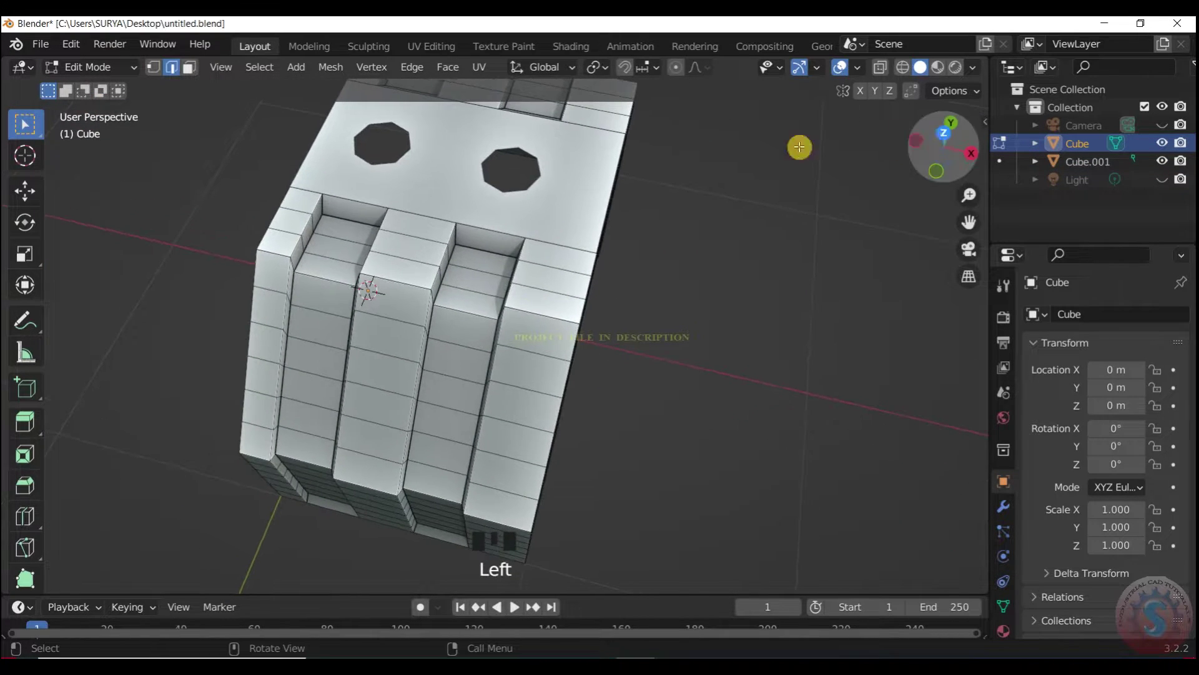
left_click(102, 68)
left_click(99, 88)
left_click(426, 198)
scroll(499, 213, "down", 2)
left_click(769, 262)
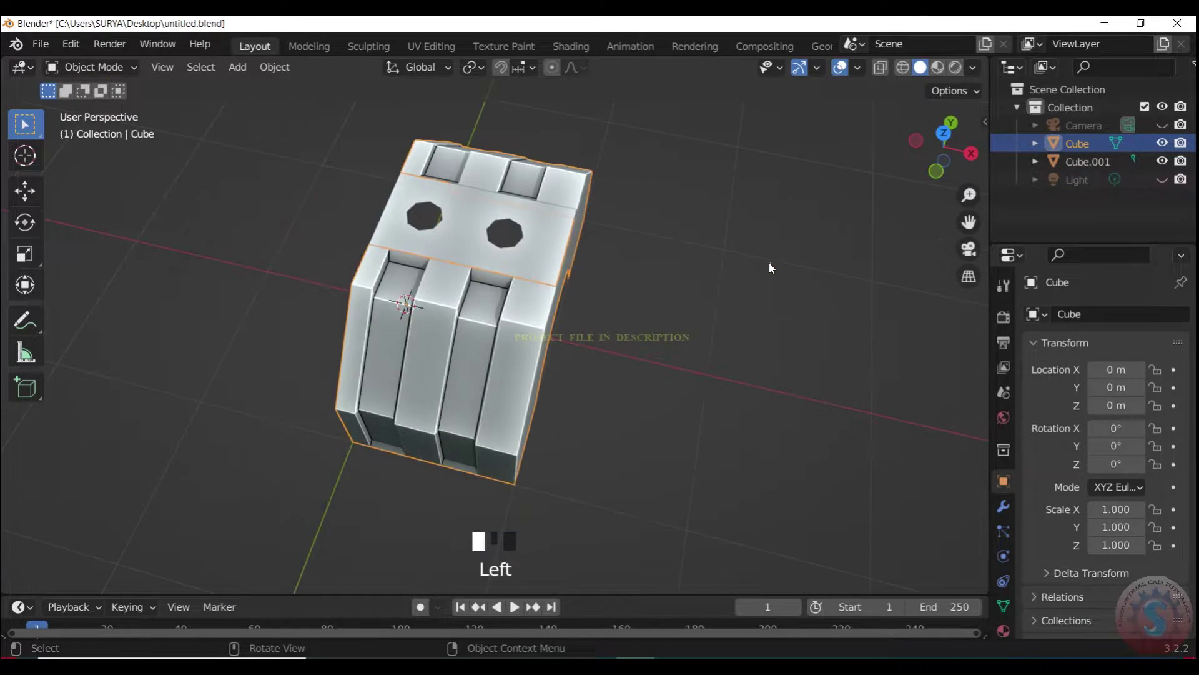
left_click(564, 254)
left_click_drag(959, 150, 1016, 133)
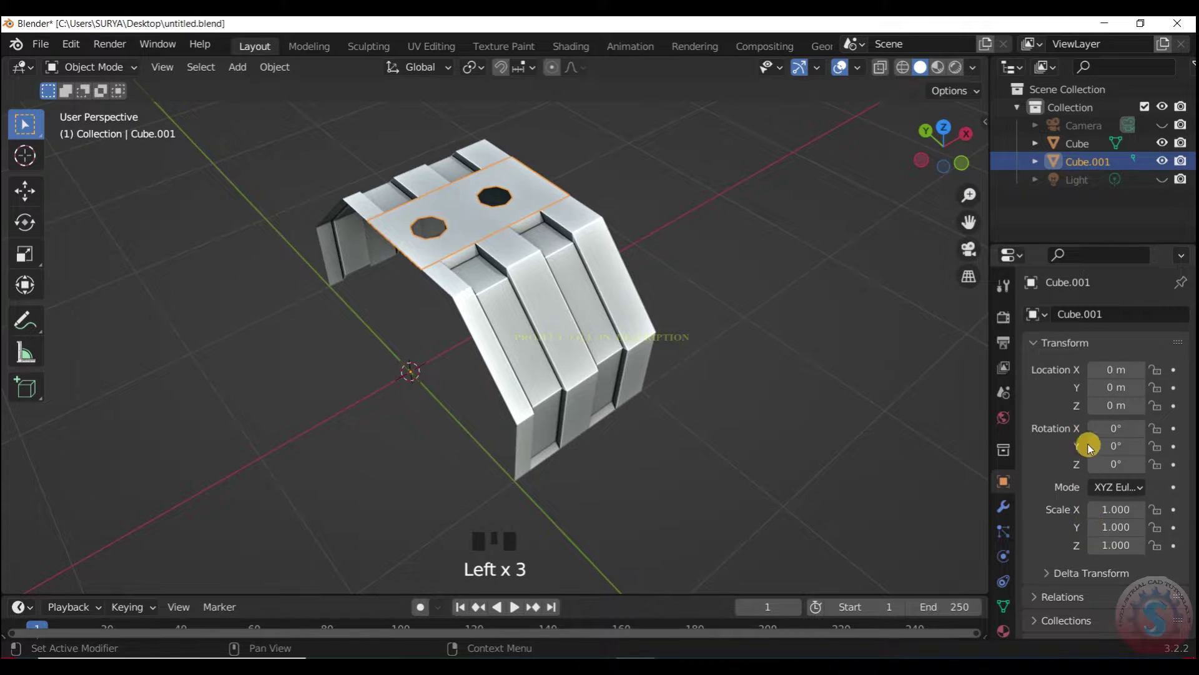
Try separate X-axis Mirror modifiers on the top panel and the grooved block, and save the file.
left_click(1006, 506)
left_click(1160, 318)
left_click(858, 520)
left_click(525, 347)
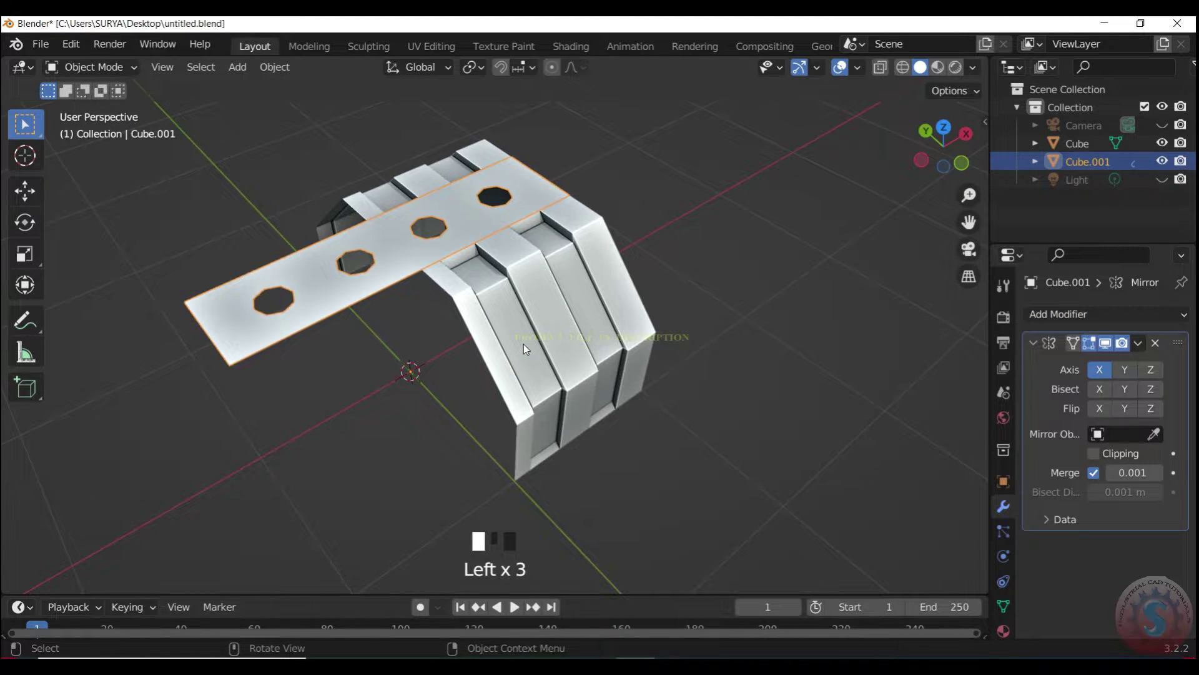
left_click(1050, 319)
left_click(1052, 319)
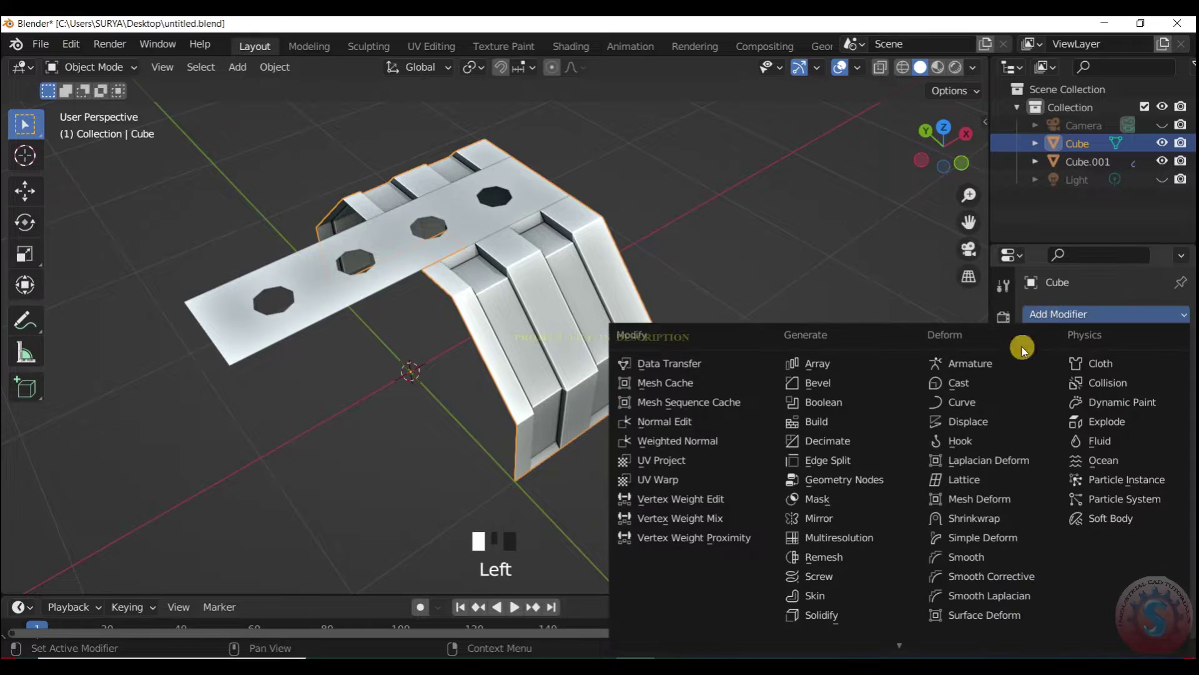
left_click(845, 525)
left_click(838, 362)
left_click_drag(931, 145, 921, 173)
key("ctrl+s")
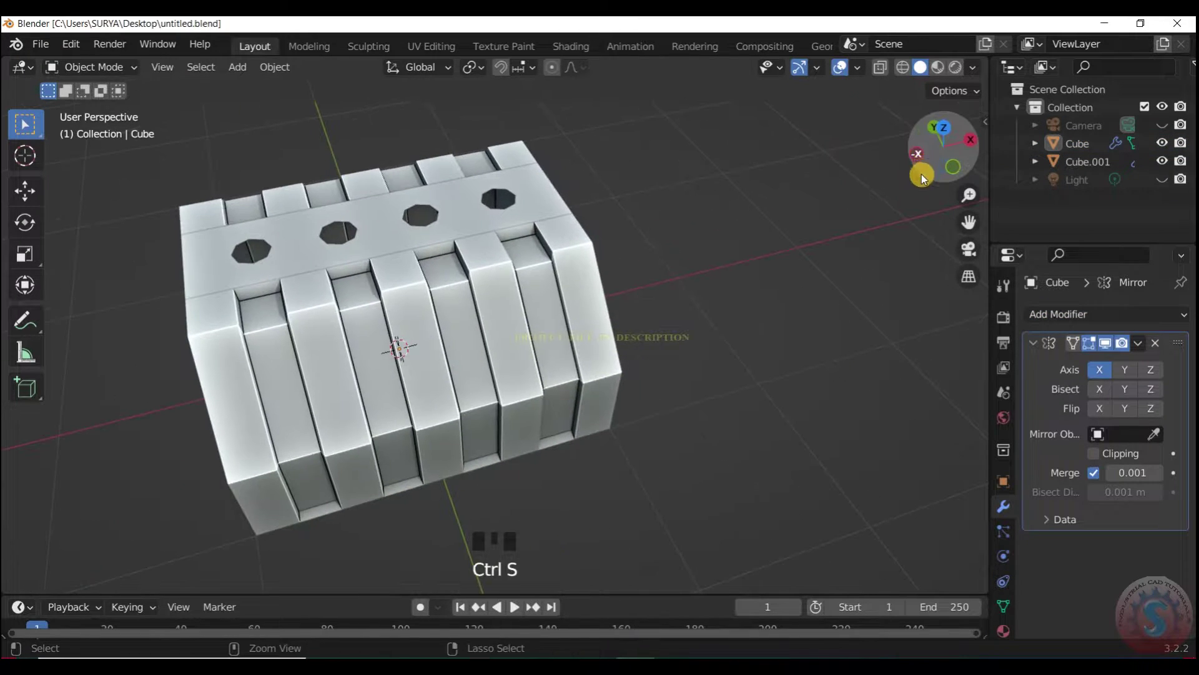
Undo the separate Mirror modifiers on the block and the top panel.
scroll(914, 351, "up", 1)
key("ctrl+z")
key("ctrl+z")
key("ctrl+z")
key("ctrl+z")
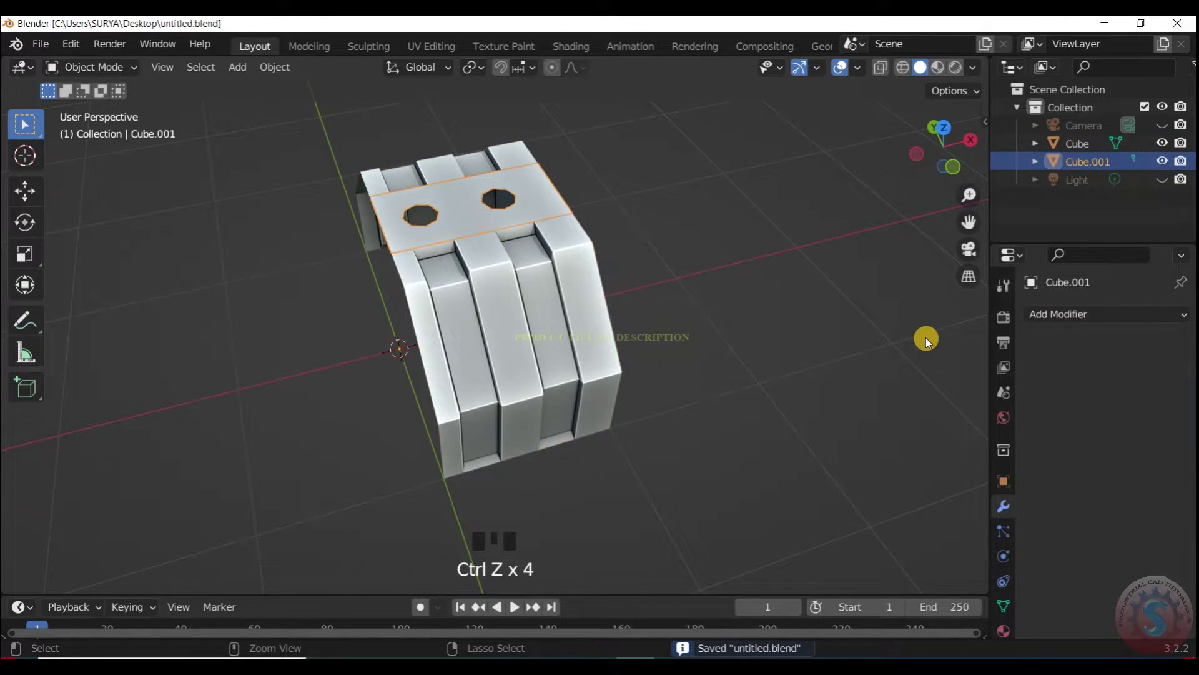
Join the grooved block and the top panel into one object and save the file.
left_click(758, 396)
left_click(567, 245)
scroll(936, 143, "up", 2)
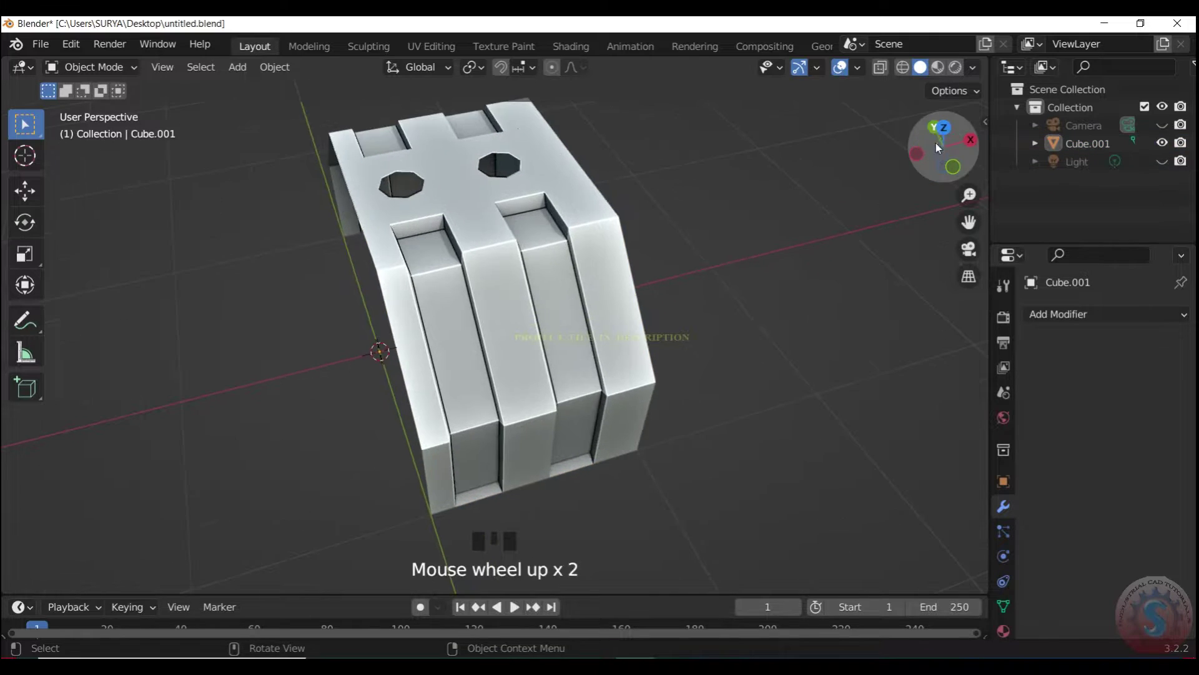
left_click_drag(936, 144, 927, 152)
key("ctrl+s")
Add an X-axis Mirror modifier to the joined object and save the file.
scroll(910, 141, "down", 2)
left_click_drag(752, 394, 477, 212)
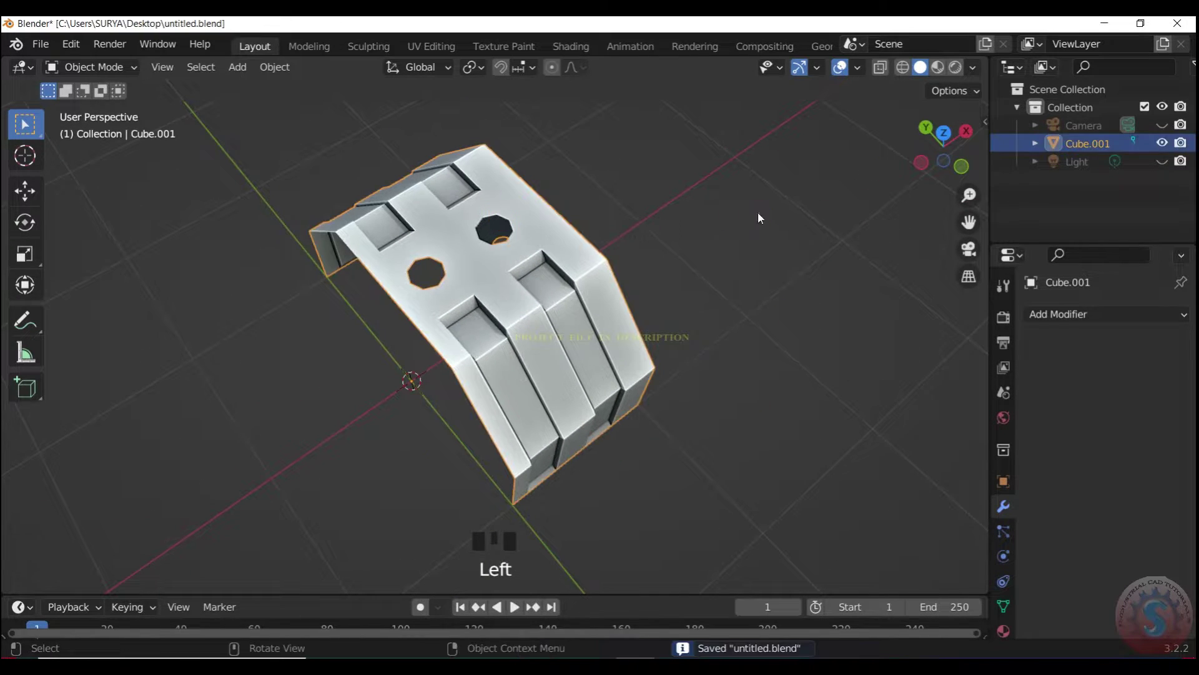
left_click(757, 214)
left_click(593, 269)
left_click(1093, 315)
left_click(852, 519)
left_click(865, 346)
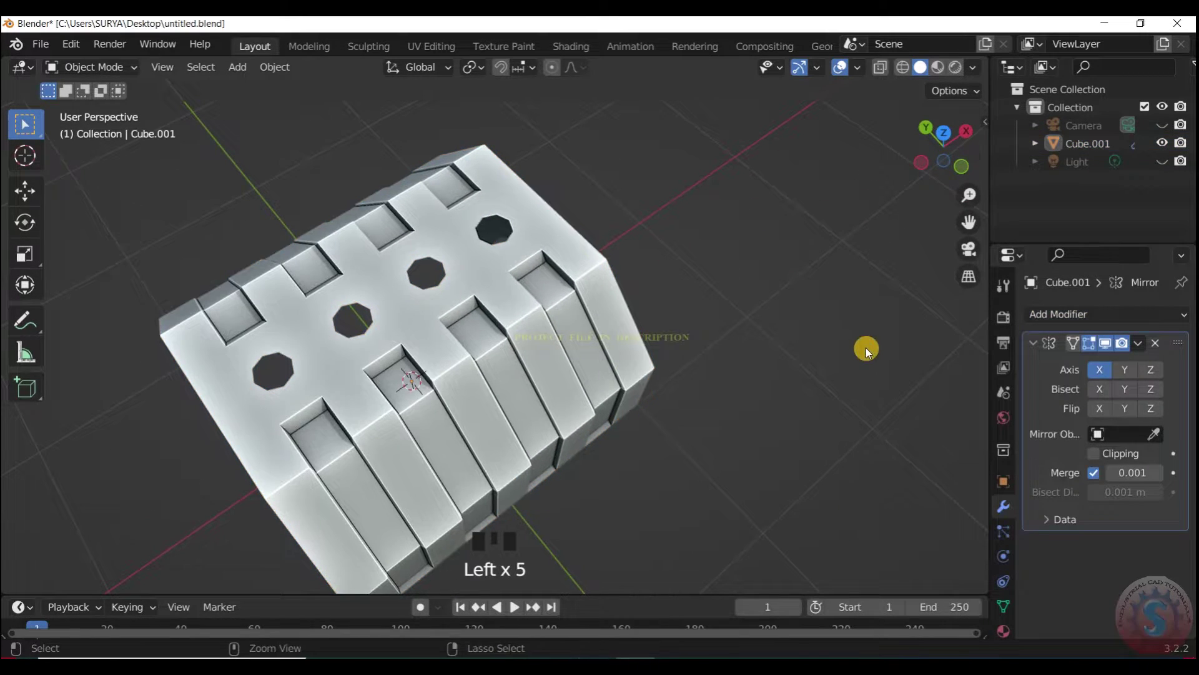
key("ctrl+s")
Merge all vertices of the joined mesh by distance in Edit Mode, then return to Object Mode and save the file.
left_click(485, 265)
left_click_drag(929, 154, 937, 139)
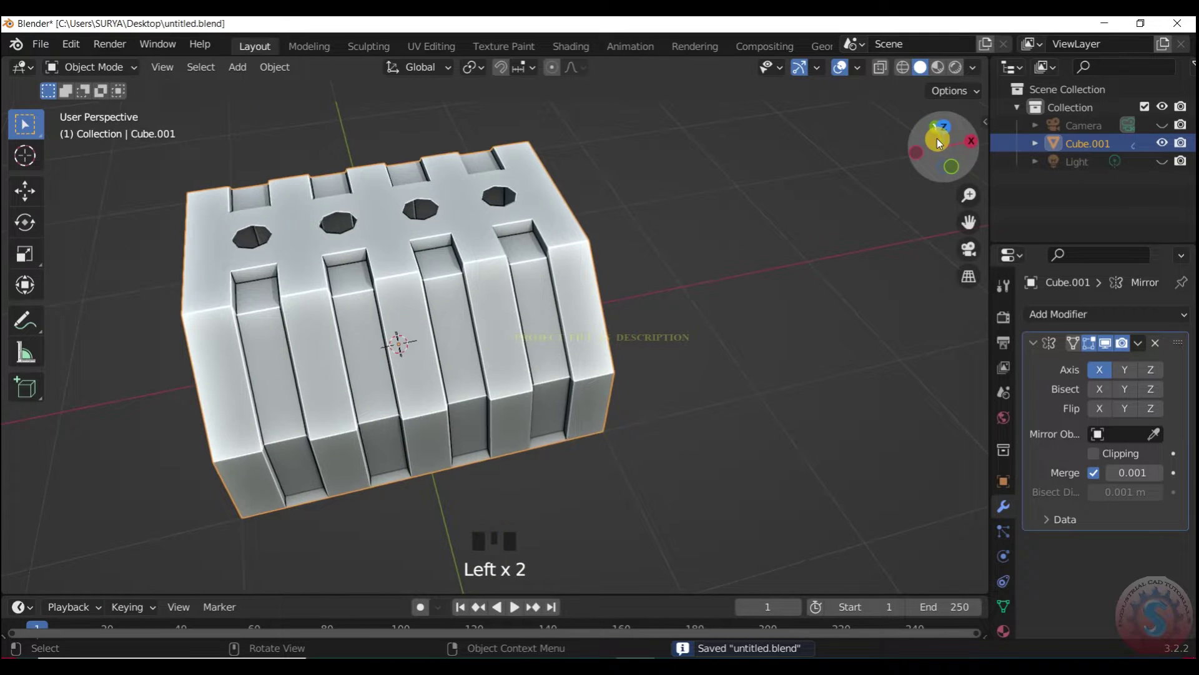
left_click(95, 74)
left_click(100, 108)
key("a")
key("m")
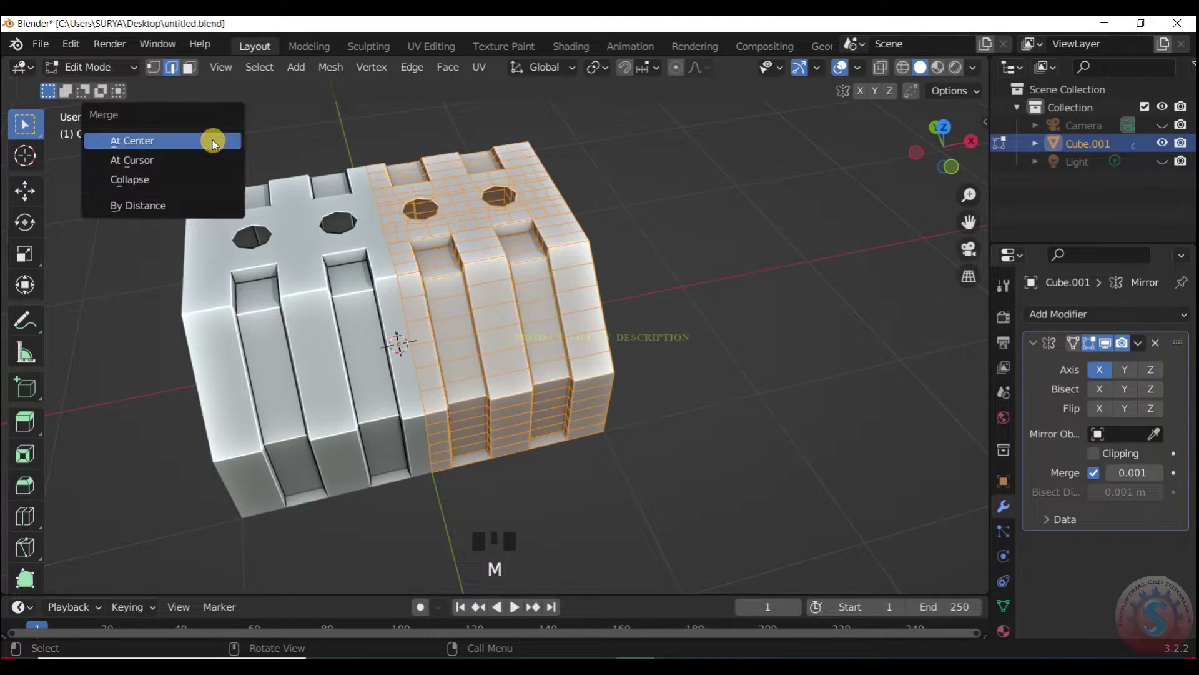
key("m")
left_click(598, 255)
left_click(60, 152)
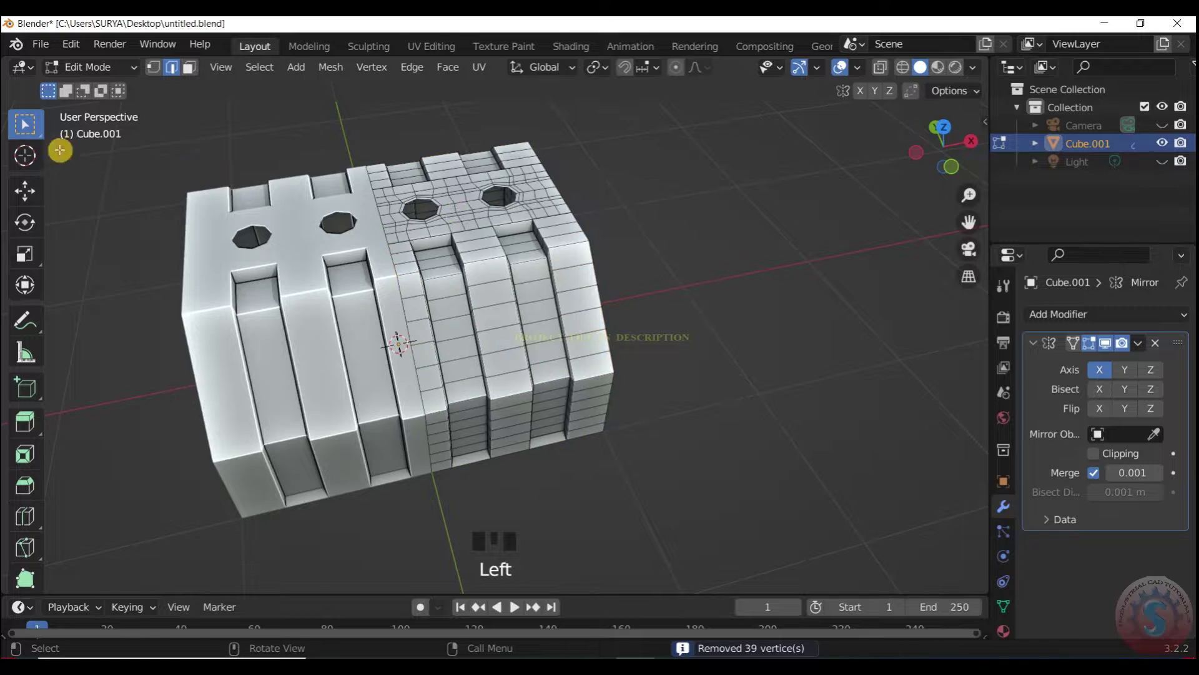
left_click(101, 71)
left_click(105, 87)
key("ctrl+s")
Try the Y and Z axes in the Mirror modifier, switch them back off and save the file.
left_click_drag(946, 143, 1124, 343)
scroll(943, 157, "down", 2)
scroll(943, 158, "up", 2)
left_click(1125, 369)
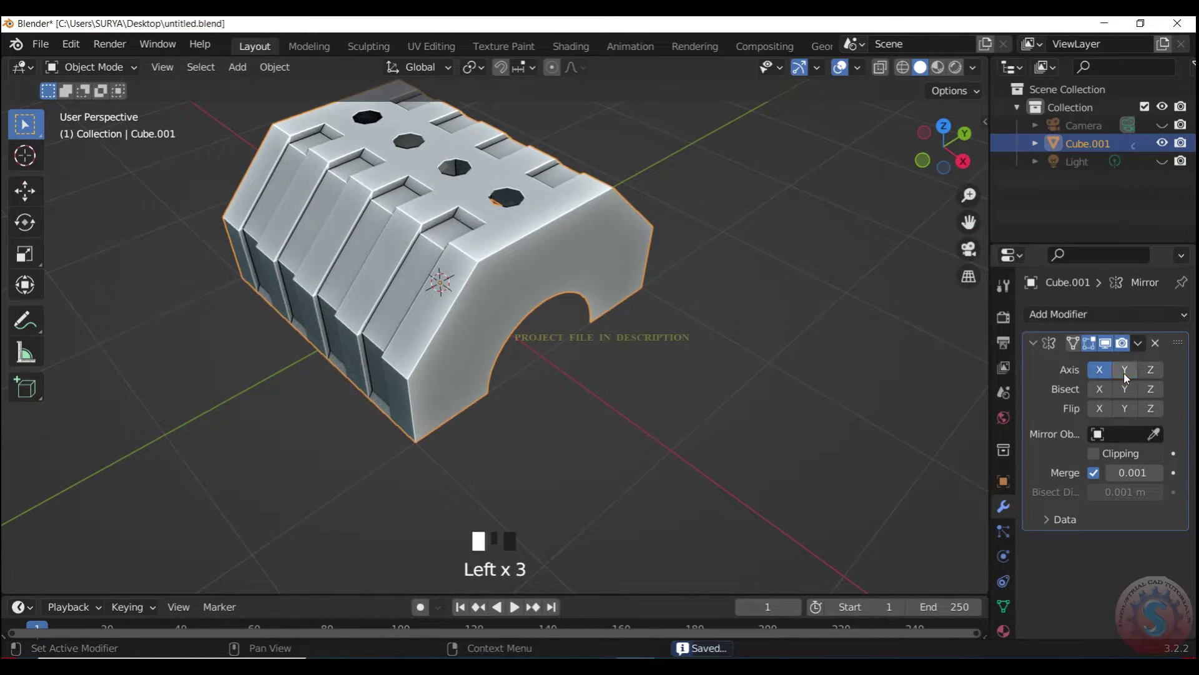
left_click(1151, 372)
left_click_drag(947, 150, 647, 150)
left_click(1150, 373)
left_click(893, 220)
key("ctrl+s")
Add a Subdivision Surface modifier to the mirrored block.
scroll(945, 152, "up", 2)
mouse_move(944, 152)
left_mouse_down()
mouse_move(950, 143)
mouse_move(937, 150)
left_mouse_up()
scroll(950, 142, "down", 3)
left_click_drag(956, 132, 1062, 103)
left_click(92, 65)
left_click(642, 362)
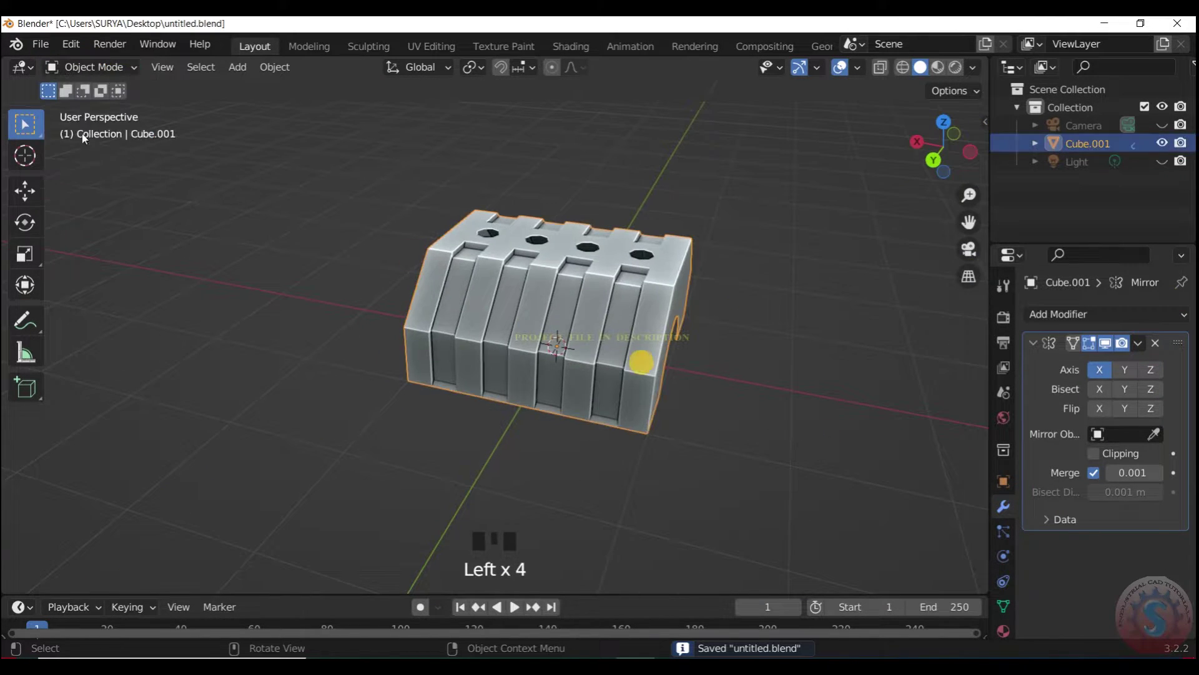
left_click(92, 67)
left_click(1057, 314)
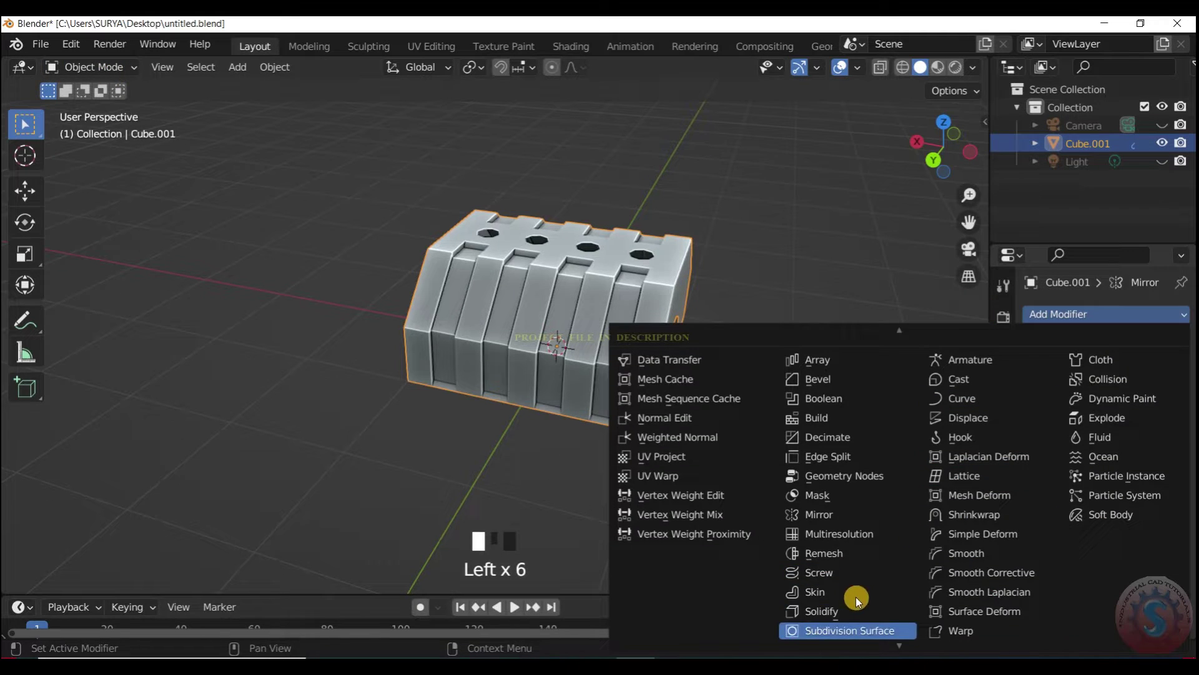
left_click(850, 630)
Save the file and set the Subdivision Surface modifier's viewport level to 2.
scroll(938, 172, "up", 2)
scroll(913, 144, "down", 1)
mouse_move(938, 173)
left_mouse_down()
mouse_move(912, 144)
mouse_move(928, 166)
left_mouse_up()
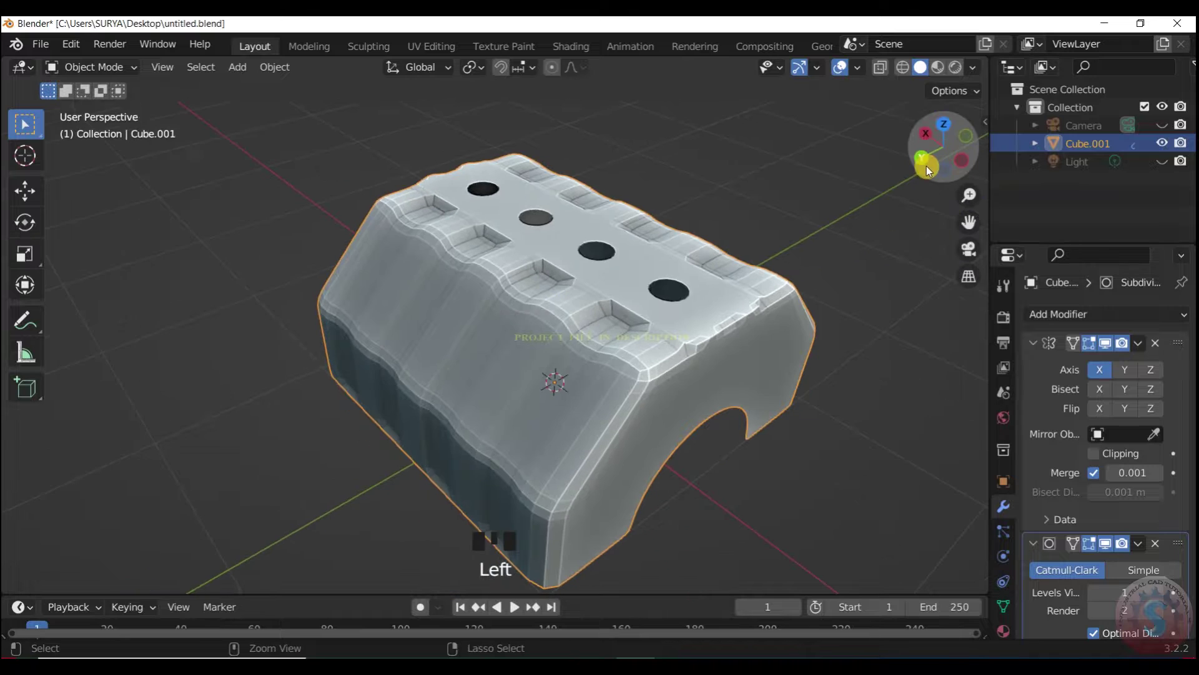
key("ctrl+s")
scroll(740, 329, "down", 2)
type("2")
key("Return")
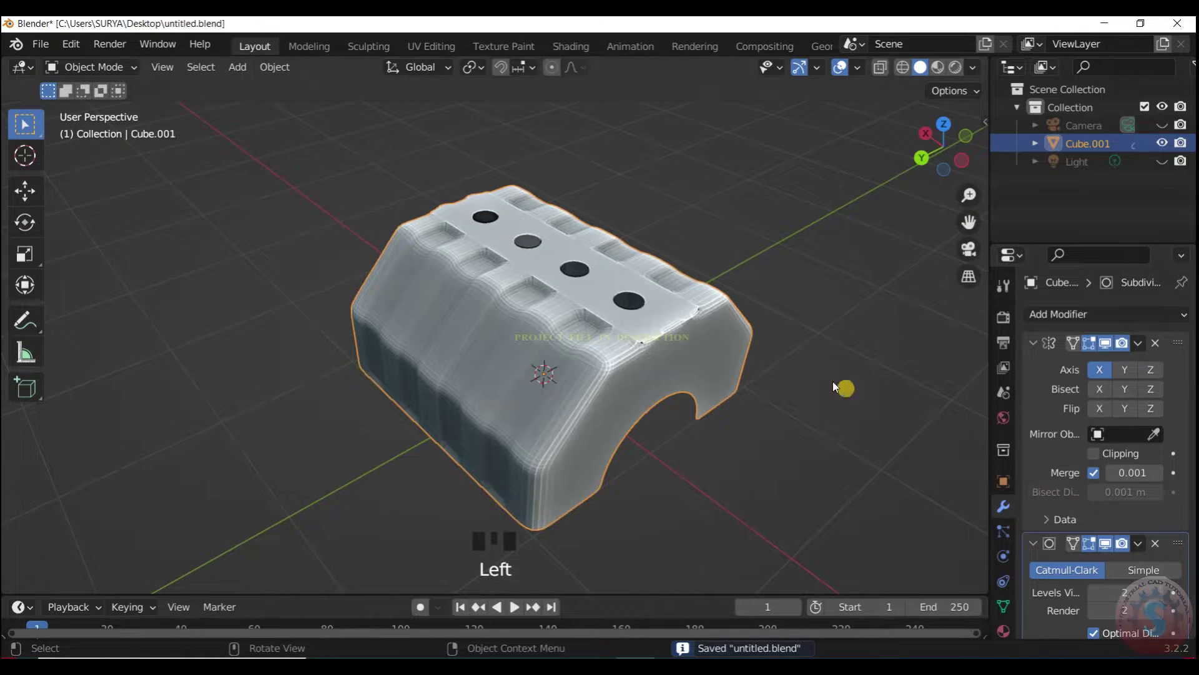
Shade the block smooth and enable Auto Smooth at 30° for its normals.
scroll(646, 311, "up", 2)
right_click(646, 311)
left_click(644, 303)
left_click(1004, 606)
scroll(1052, 584, "down", 4)
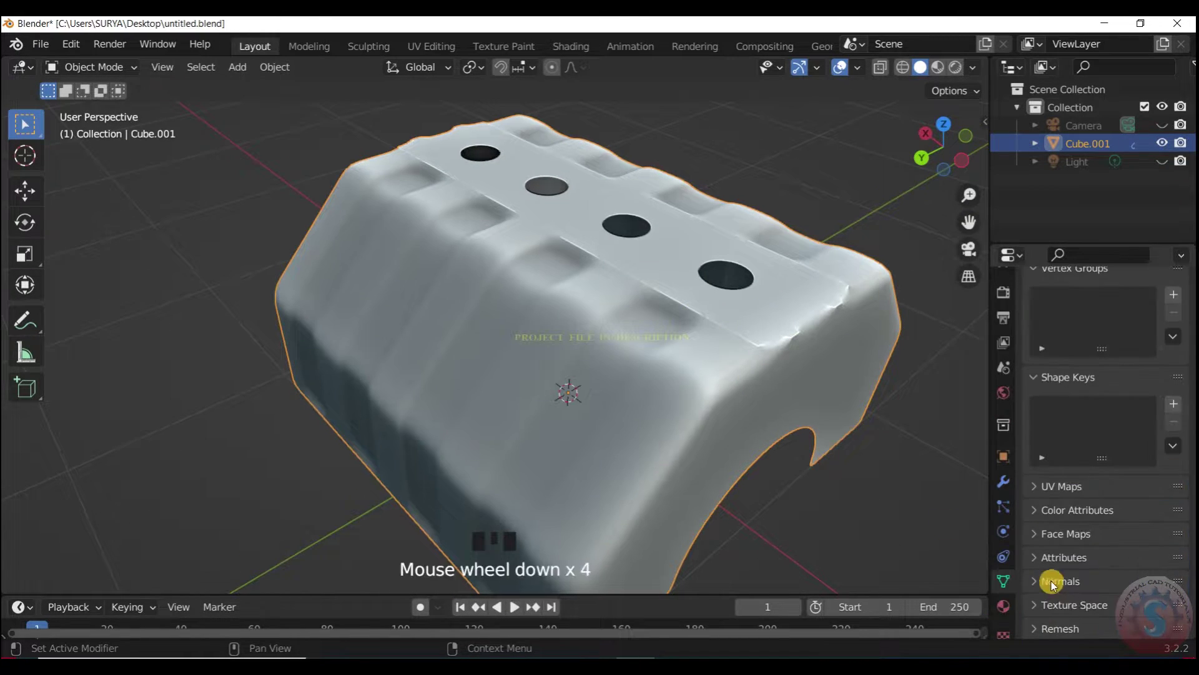
scroll(716, 291, "down", 3)
left_click(824, 231)
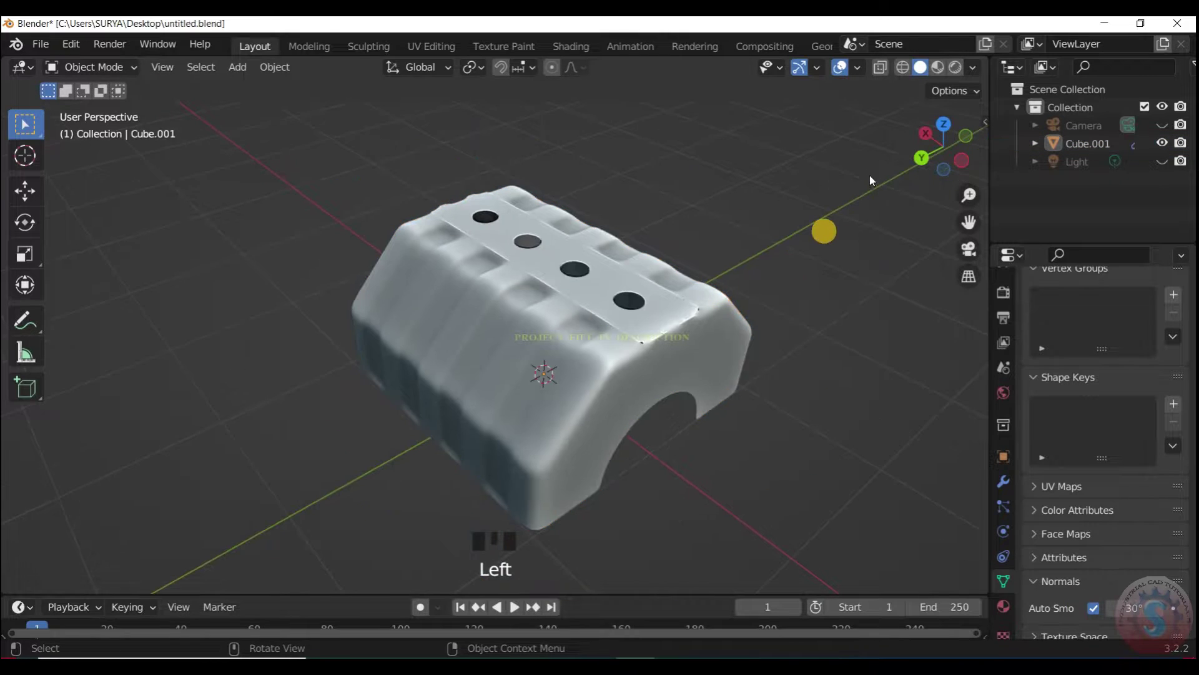
In Edit Mode, add a supporting loop cut close to each long side of the outer groove on the +Y side.
left_click_drag(941, 149, 849, 131)
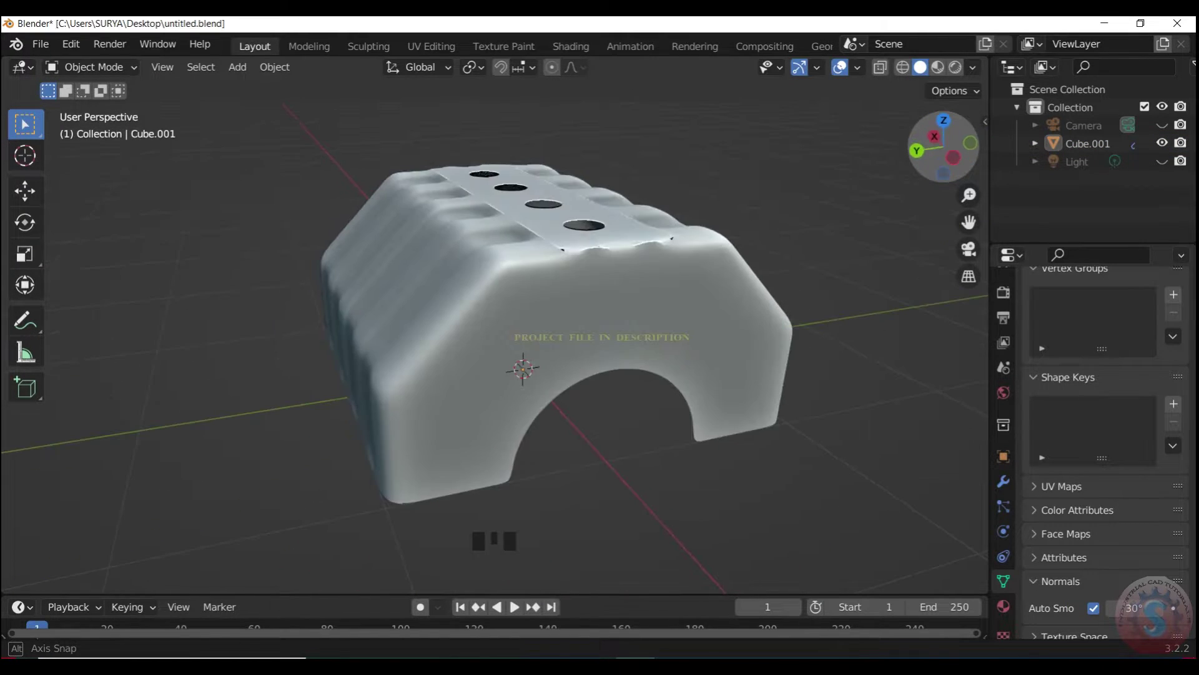
left_click(128, 67)
left_click(116, 107)
left_click_drag(927, 147, 880, 160)
key("ctrl+r")
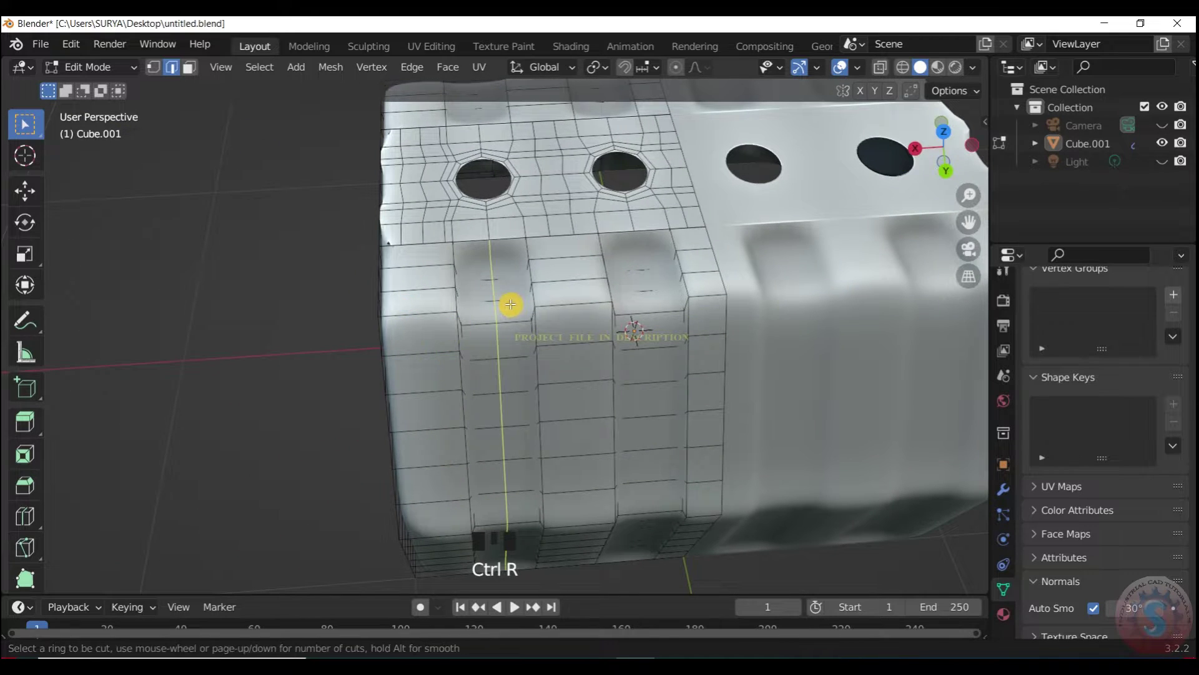
left_click(498, 304)
left_click(473, 300)
key("ctrl+r")
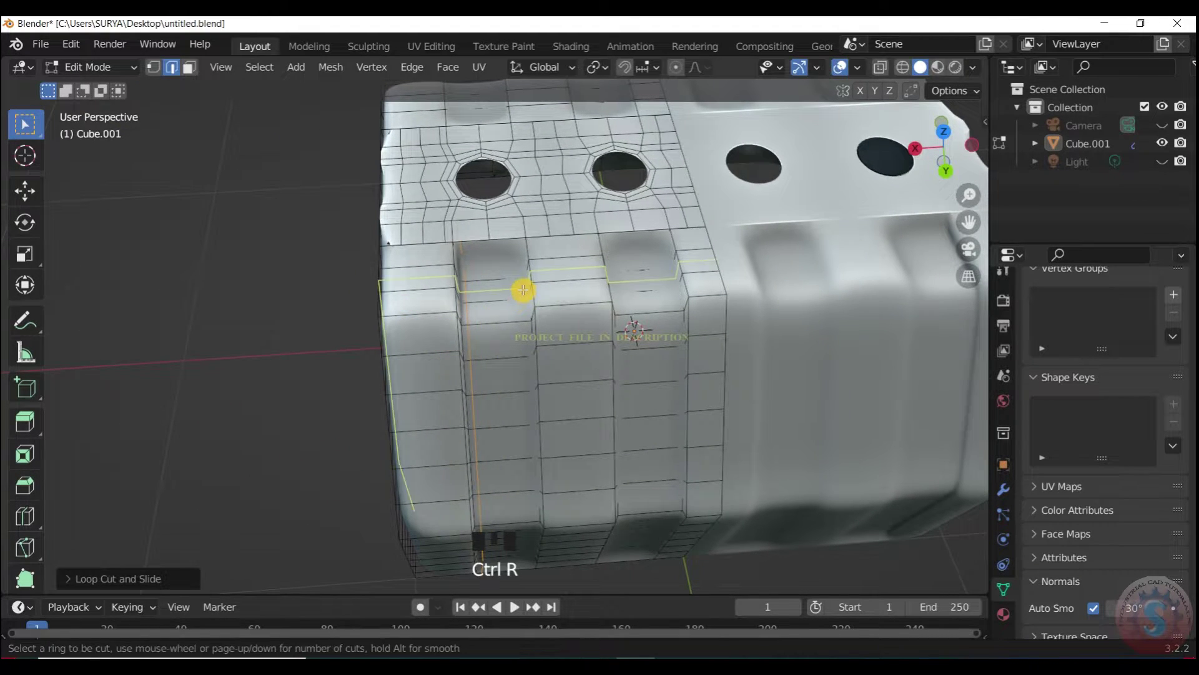
left_click(514, 290)
left_click(539, 290)
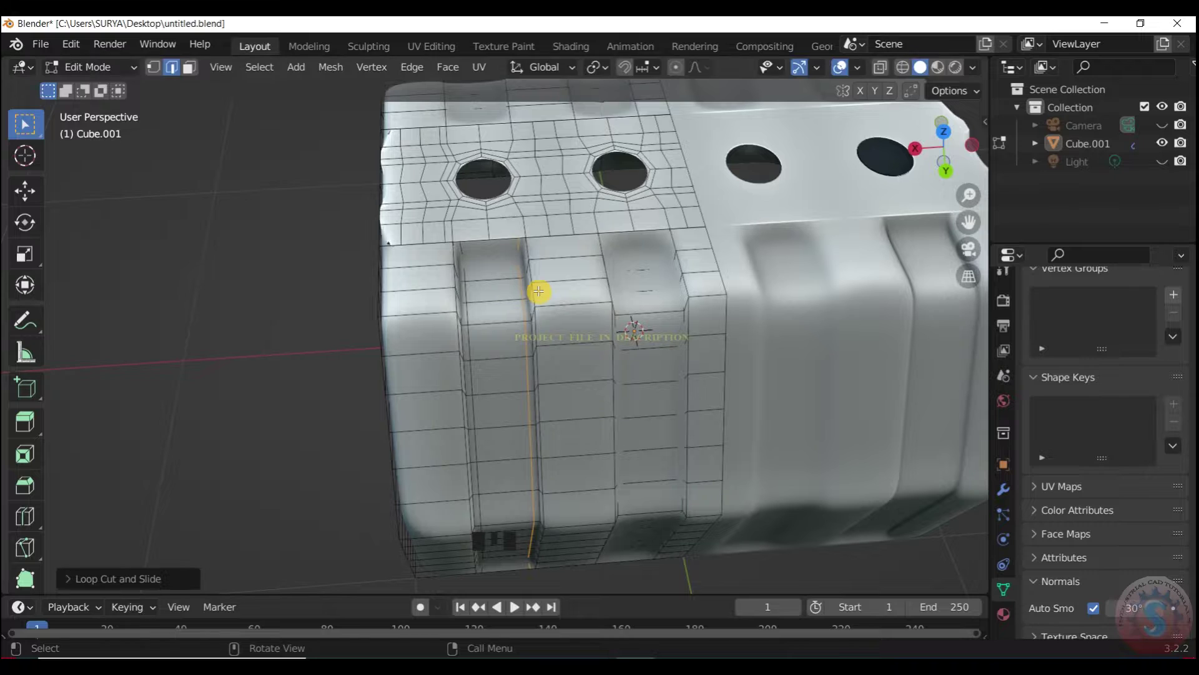
Add a loop cut near the grooves' upper ends at the top face, and two loop cuts around the +Y outer groove's walls.
key("ctrl+r")
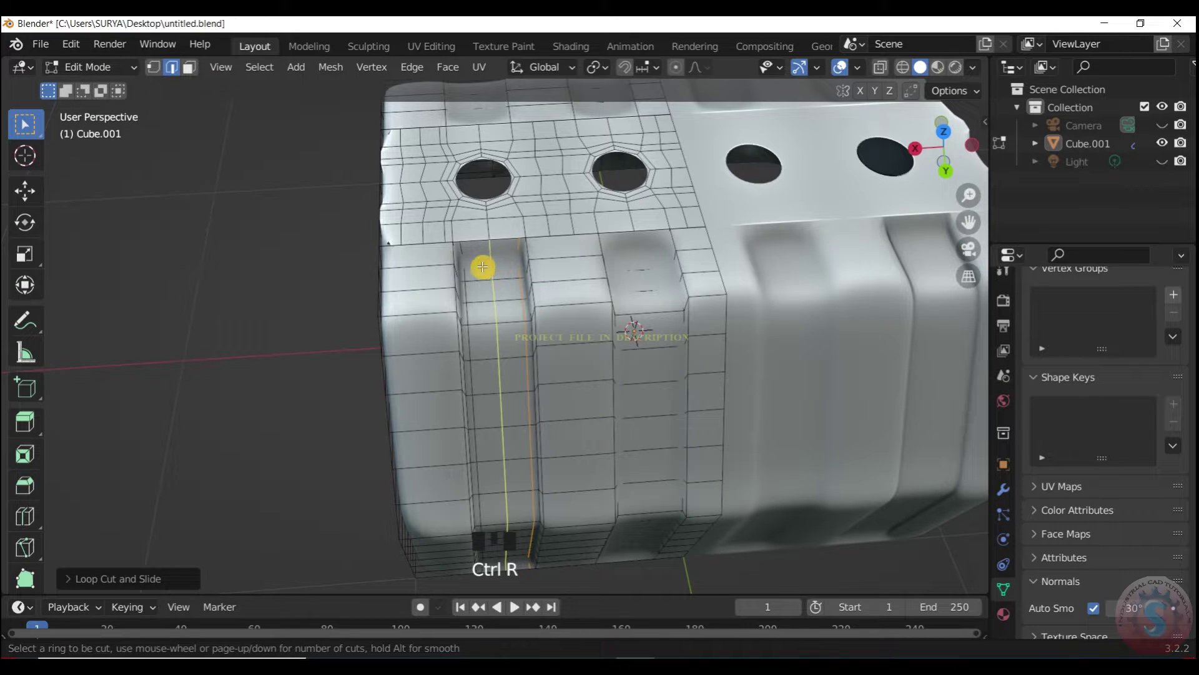
left_click(445, 253)
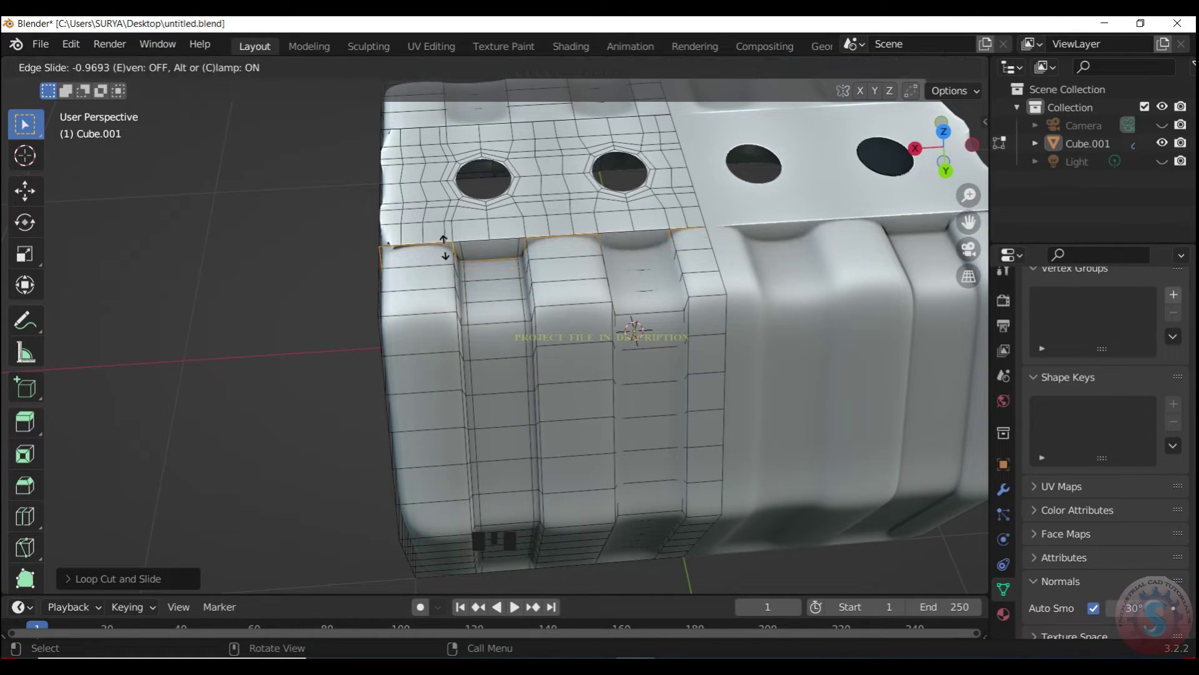
left_click(445, 253)
scroll(458, 246, "up", 1)
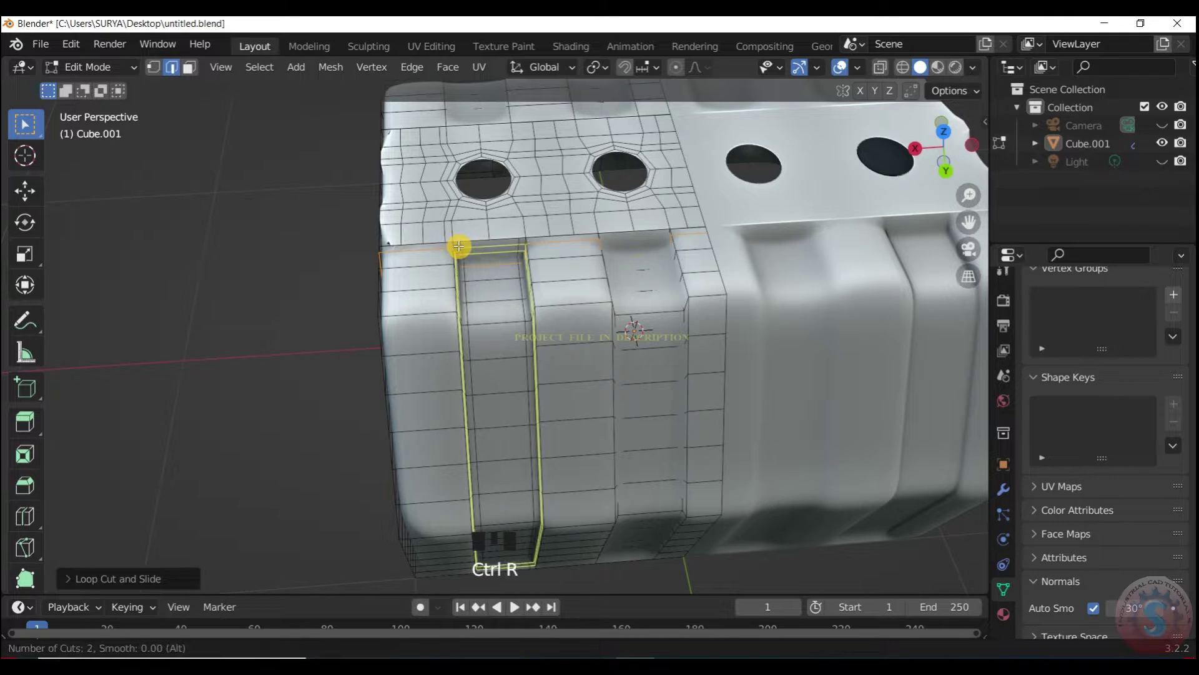
double_click(459, 246)
left_click(193, 270)
scroll(193, 270, "down", 1)
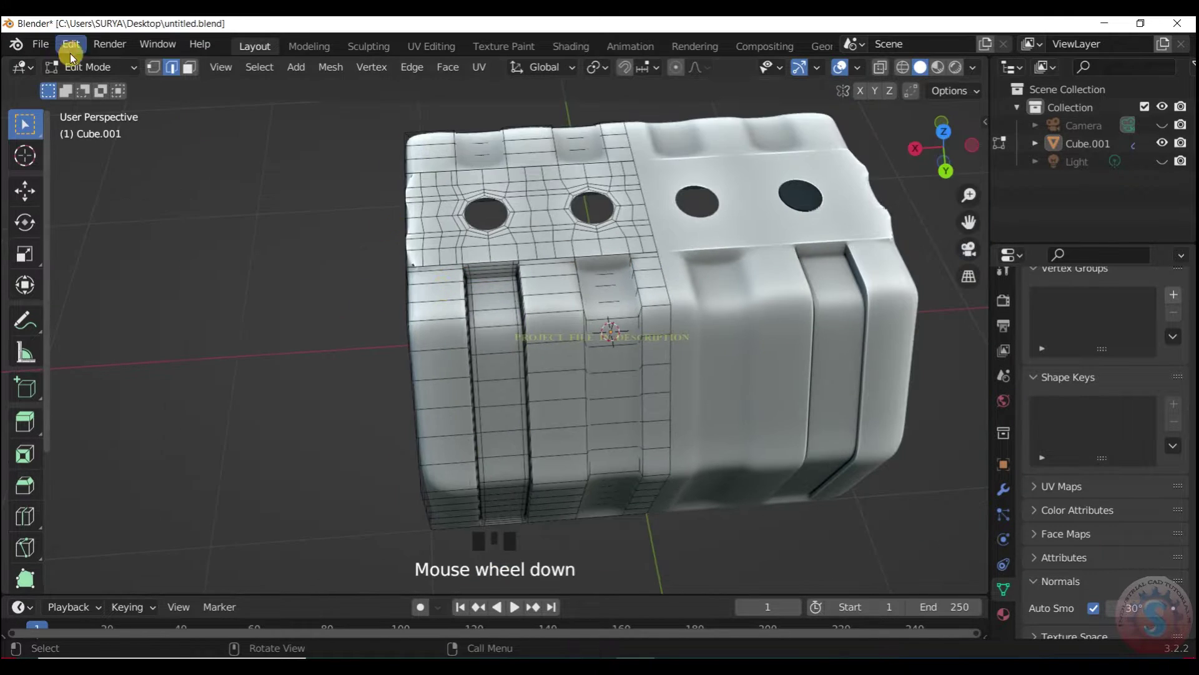
left_click(81, 66)
left_click(94, 94)
Add loop cuts between the outer grooves and the block's end, sliding them close to the outer end edge.
scroll(700, 295, "down", 1)
mouse_move(951, 147)
left_mouse_down()
mouse_move(932, 148)
mouse_move(950, 147)
left_mouse_up()
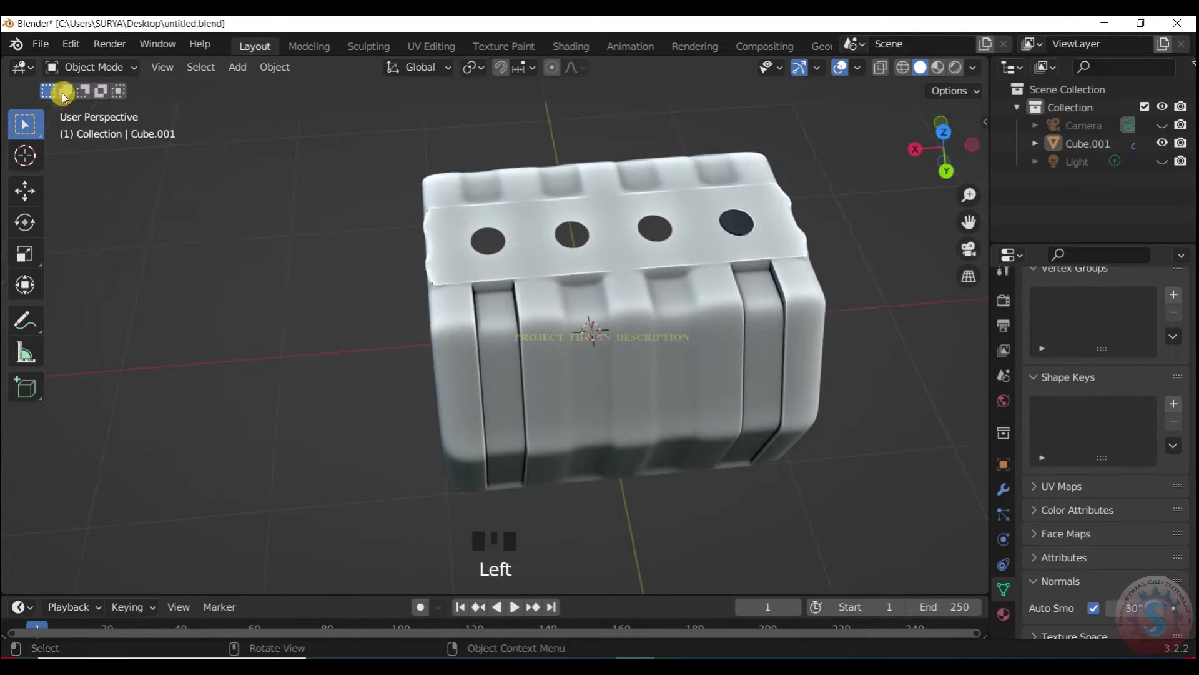
left_click(93, 71)
left_click(92, 73)
left_click(93, 109)
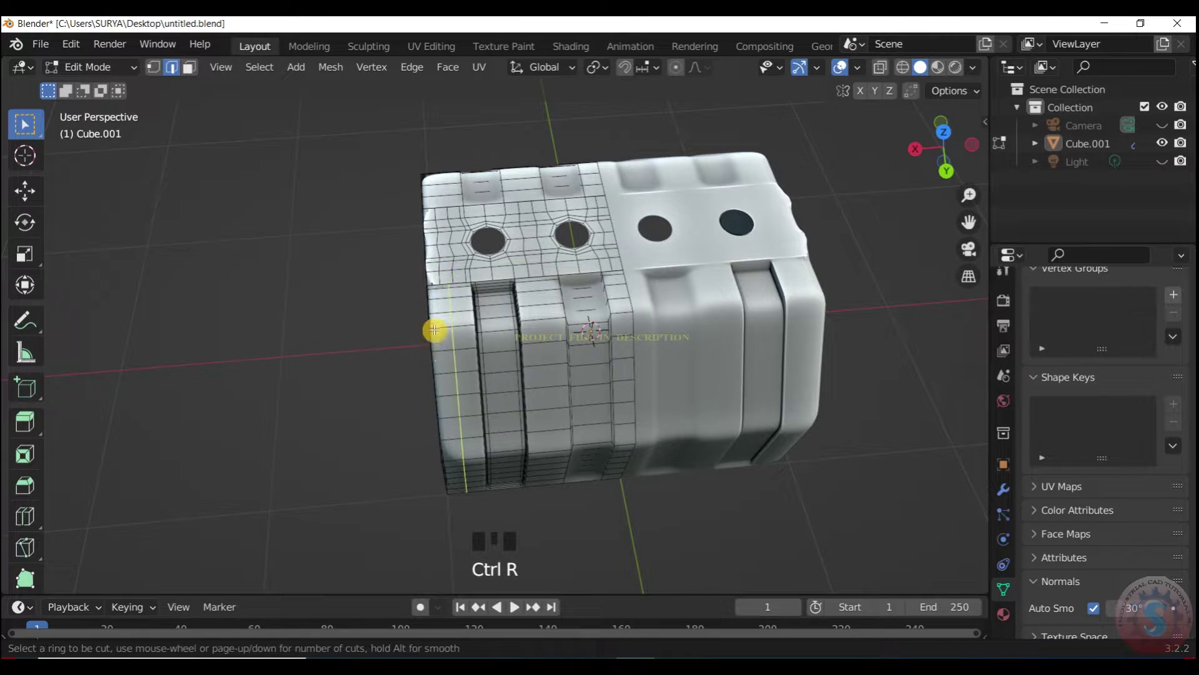
left_click(443, 352)
left_click(427, 351)
left_click(376, 350)
left_click_drag(914, 155, 929, 206)
left_click(433, 272)
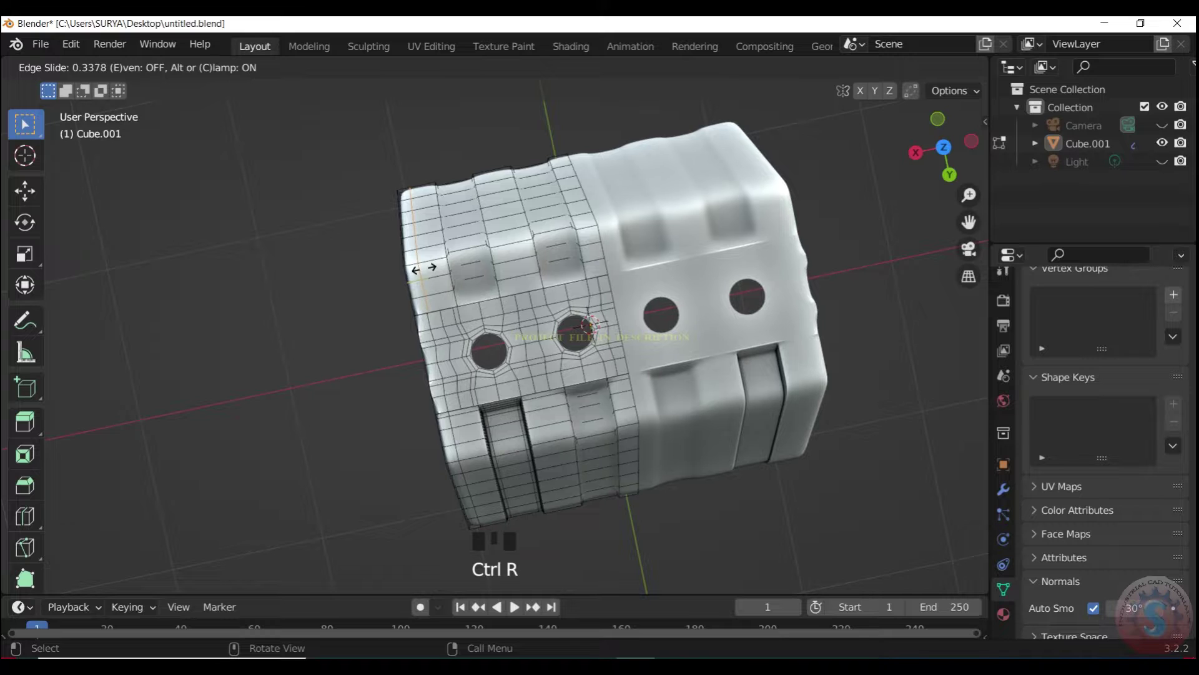
left_click(388, 264)
left_click(88, 67)
left_click(98, 86)
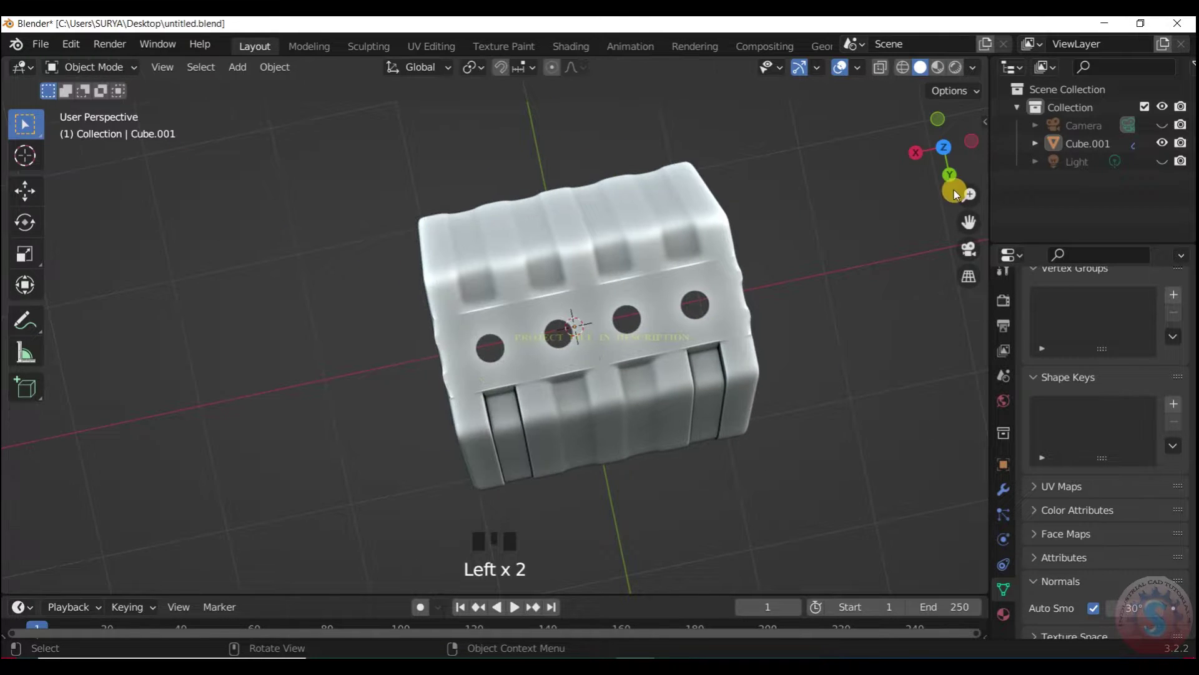
Add three loop cuts running across the end face and along the sides, just below the block's upper edge.
left_click_drag(953, 191, 943, 168)
left_click(90, 67)
left_click(93, 103)
scroll(594, 274, "up", 1)
key("ctrl+r")
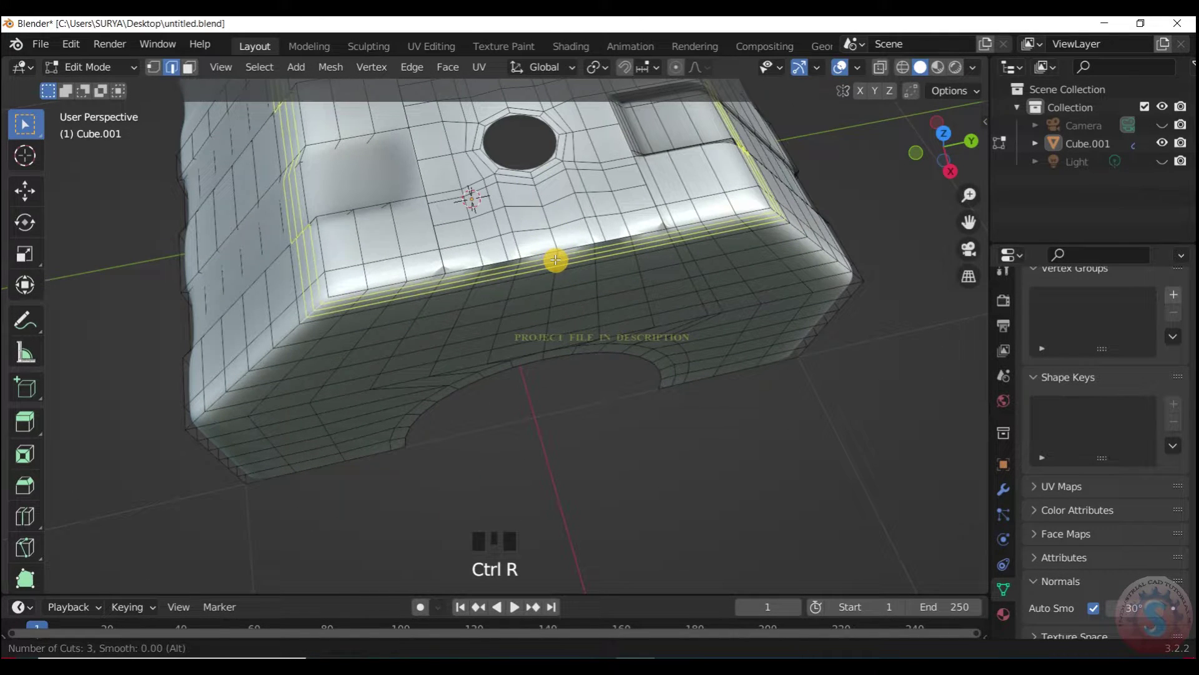
left_click(556, 259)
left_click(549, 271)
scroll(873, 179, "up", 2)
scroll(874, 178, "down", 1)
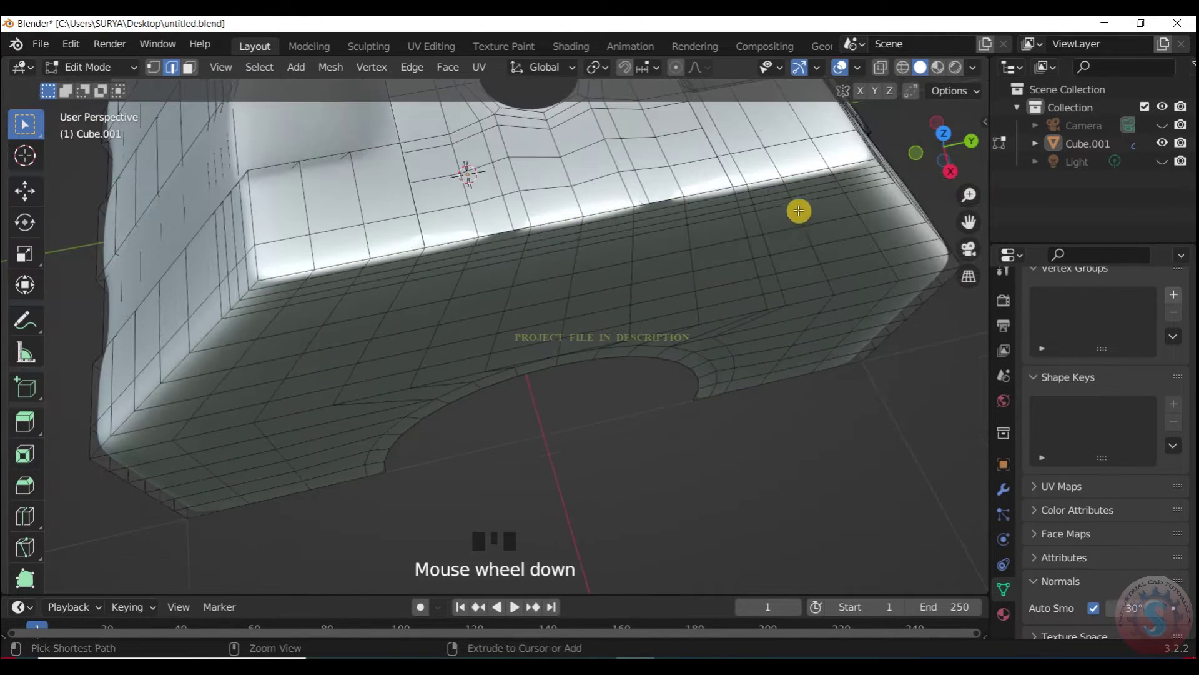
Add another loop cut and slide it up against the block's upper edge, leaving Edit Mode to check the smoothing.
key("ctrl+r")
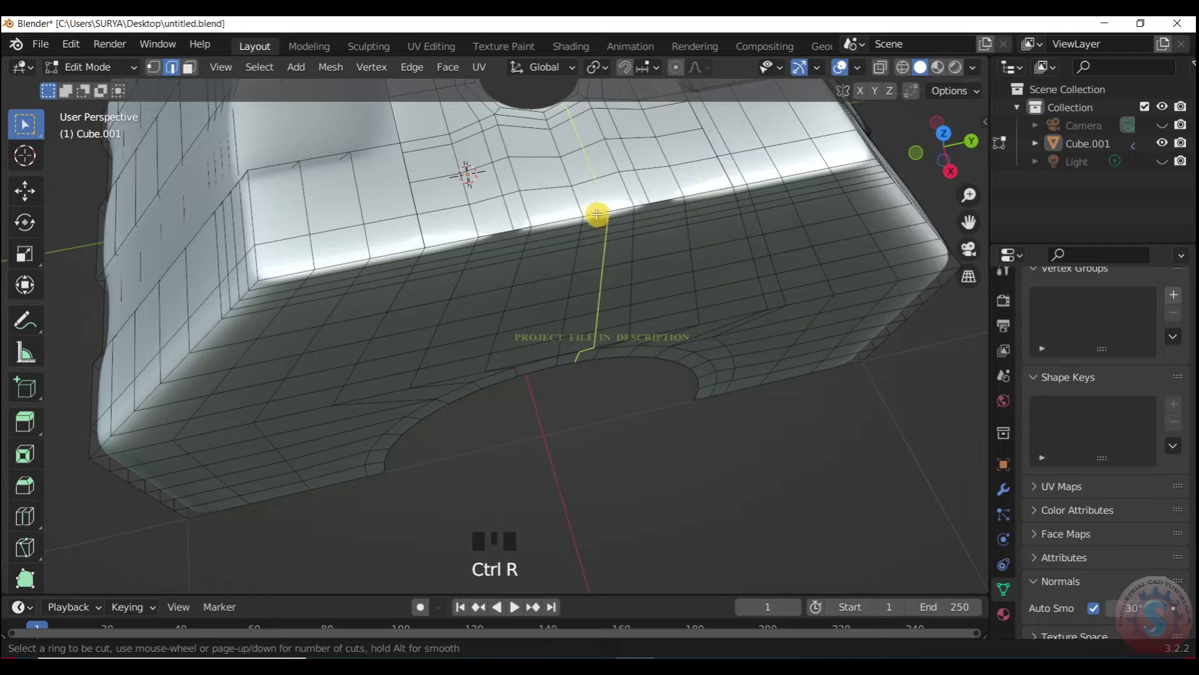
left_click(481, 241)
left_click(734, 189)
key("ctrl+r")
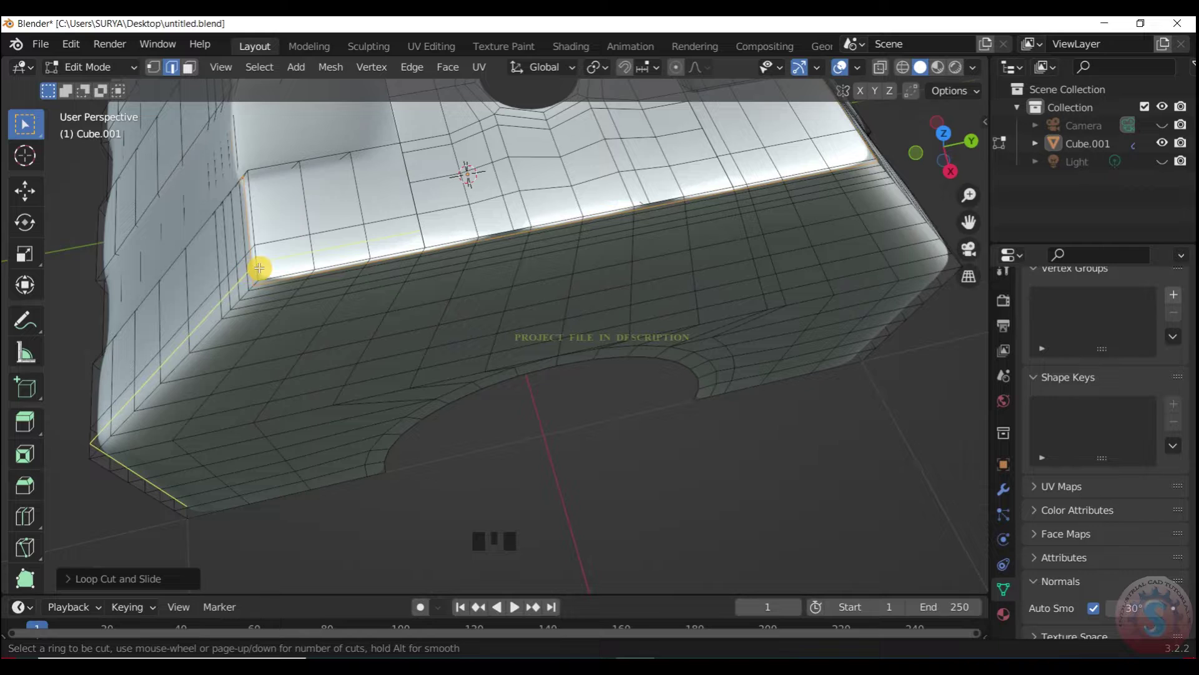
scroll(259, 268, "up", 1)
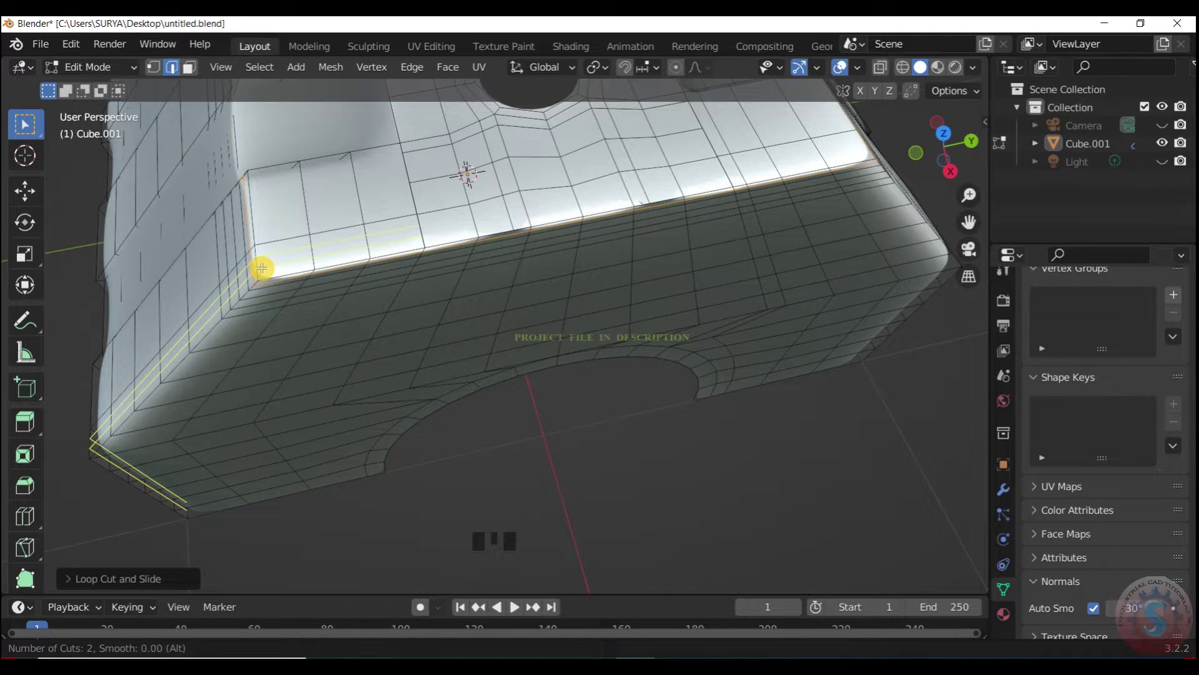
left_click(87, 67)
left_click(100, 85)
In Edit Mode, add a supporting loop cut close to each long side of the inner groove on the +Y side.
middle_click_drag(699, 406, 687, 281)
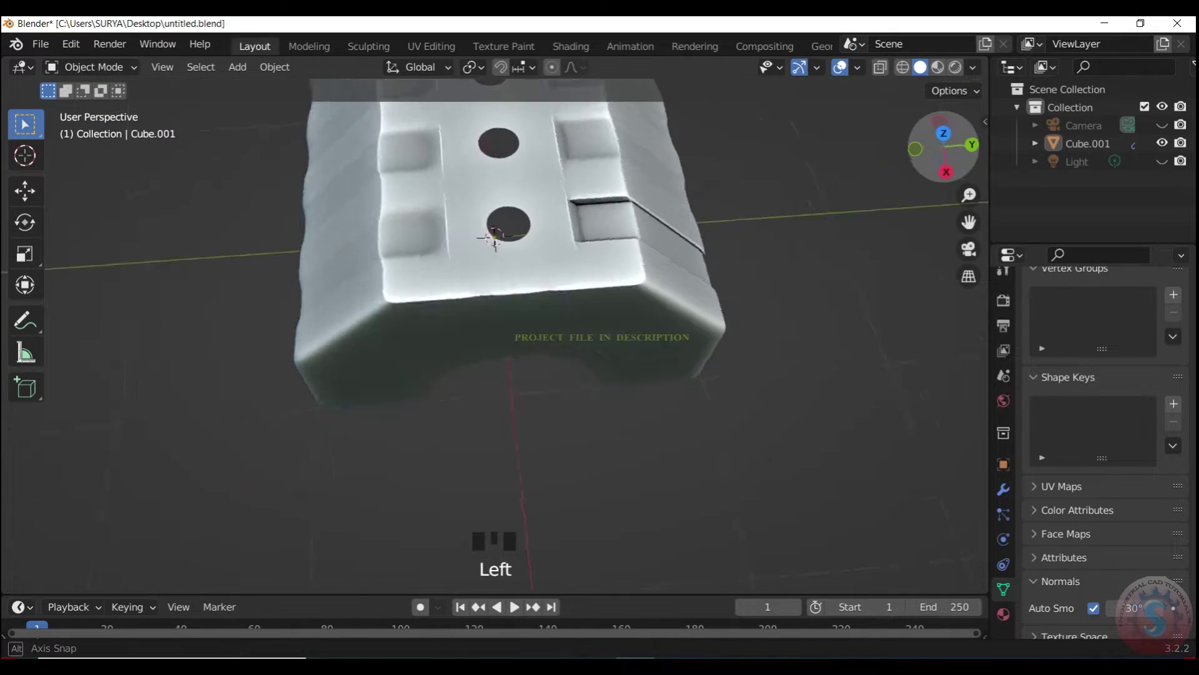
left_click_drag(941, 150, 926, 174)
scroll(931, 167, "down", 2)
scroll(931, 167, "up", 2)
scroll(931, 167, "up", 1)
left_click(118, 66)
left_click(112, 108)
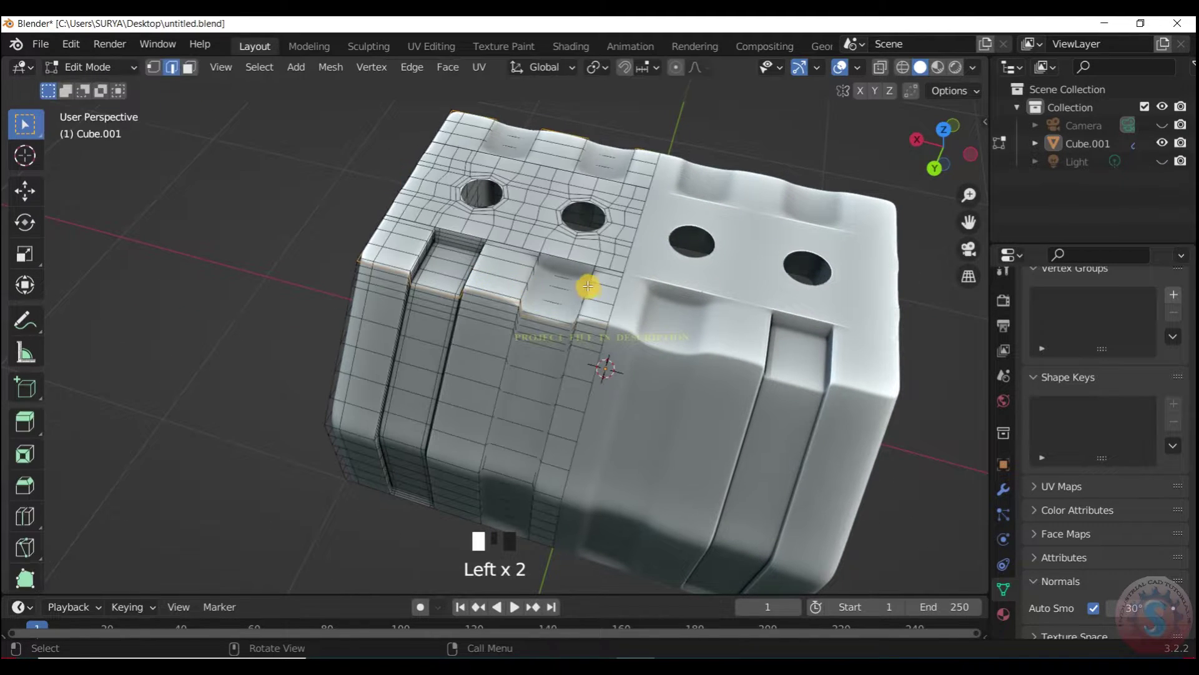
key("ctrl+r")
left_click(562, 299)
left_click(565, 298)
key("ctrl+r")
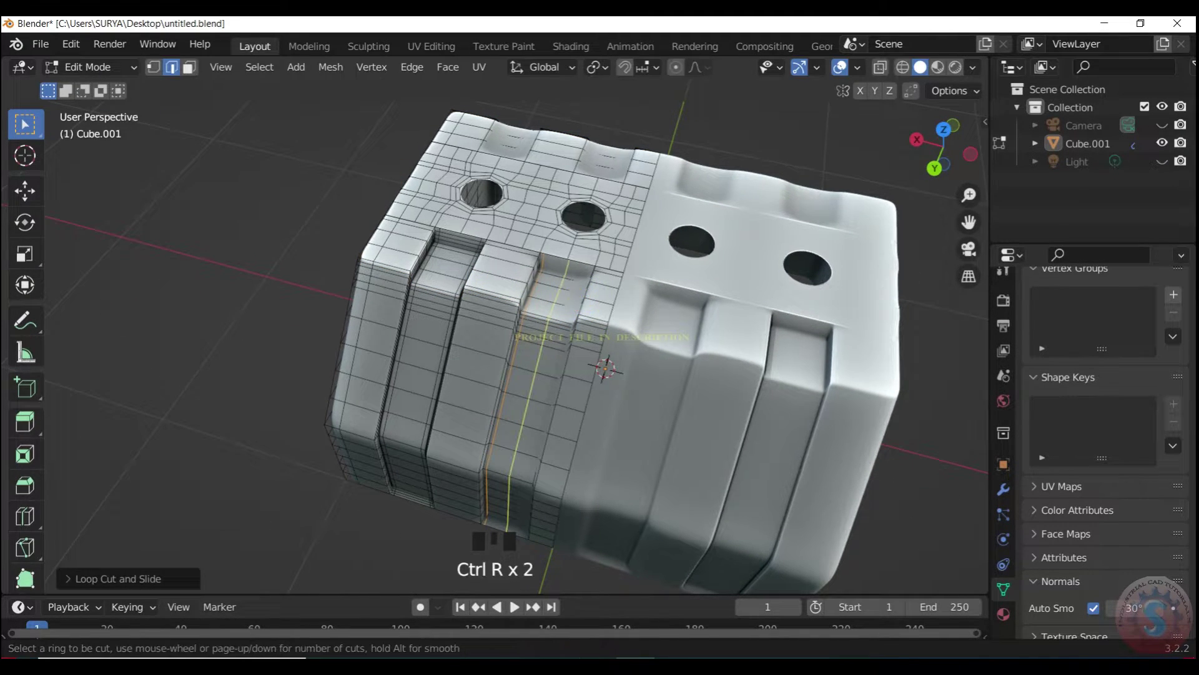
left_click(565, 295)
left_click(571, 275)
Add two loop cuts around the walls of the +Y side's inner groove.
key("ctrl+r")
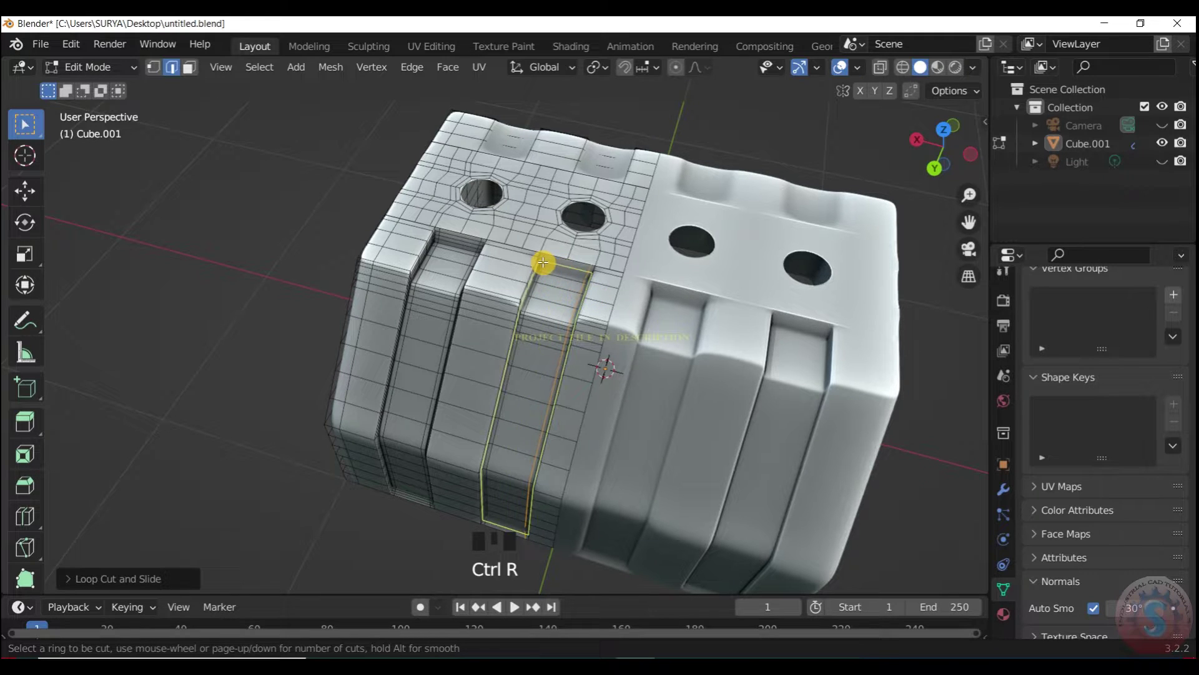
scroll(543, 263, "up", 1)
left_click(544, 263)
left_click(271, 214)
left_click(270, 214)
scroll(538, 181, "down", 1)
scroll(540, 180, "up", 1)
Add a supporting loop cut close to each long side of the outer groove on the -Y side.
left_click_drag(934, 150, 740, 173)
left_click_drag(959, 158, 811, 120)
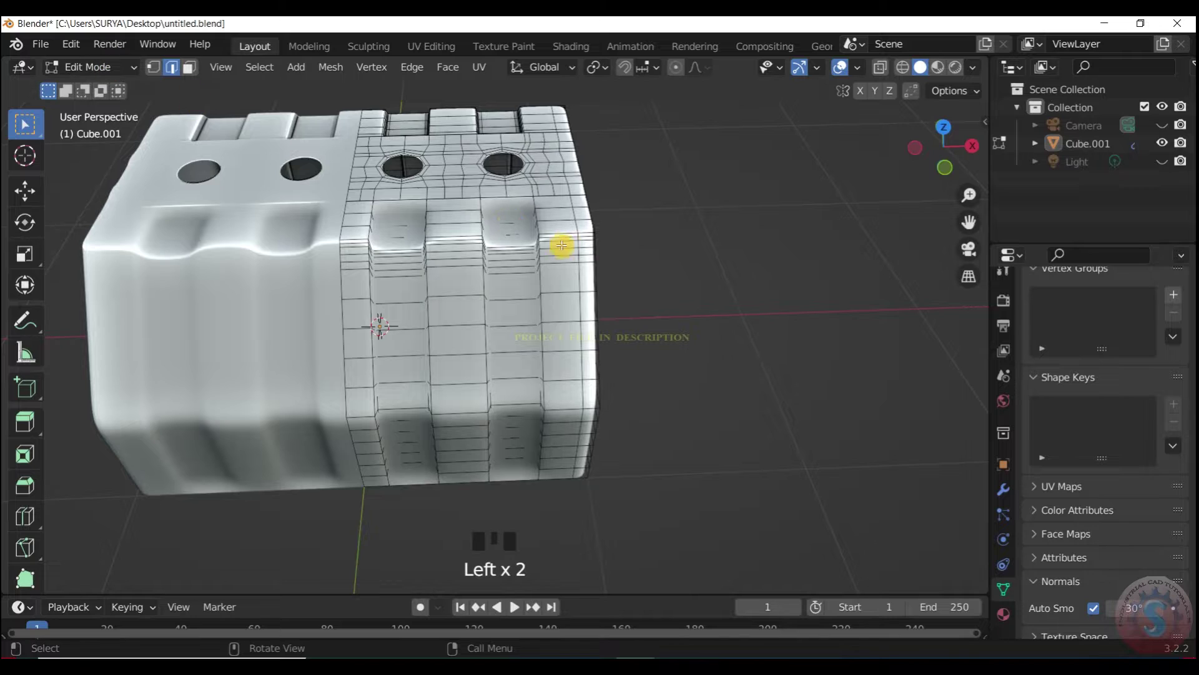
key("ctrl+r")
left_click(500, 247)
left_click(488, 251)
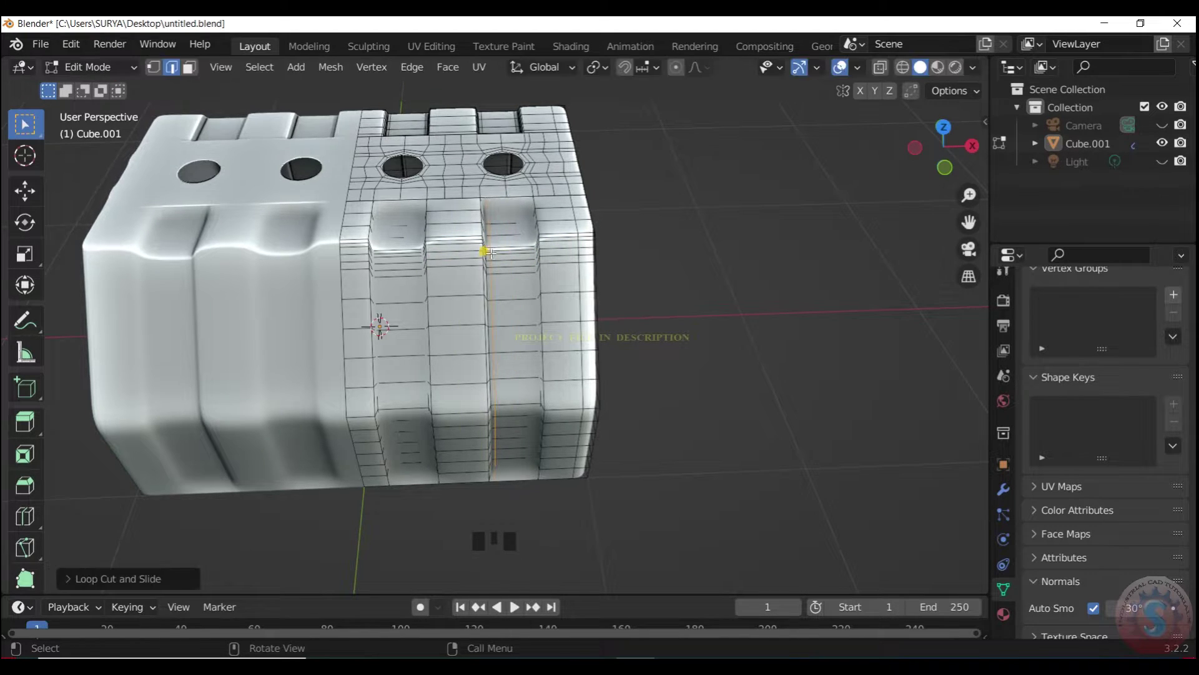
left_click(527, 263)
left_click(549, 262)
Try adding a loop cut across the -Y grooves and moving it up to the top face border, and undo it.
key("ctrl+r")
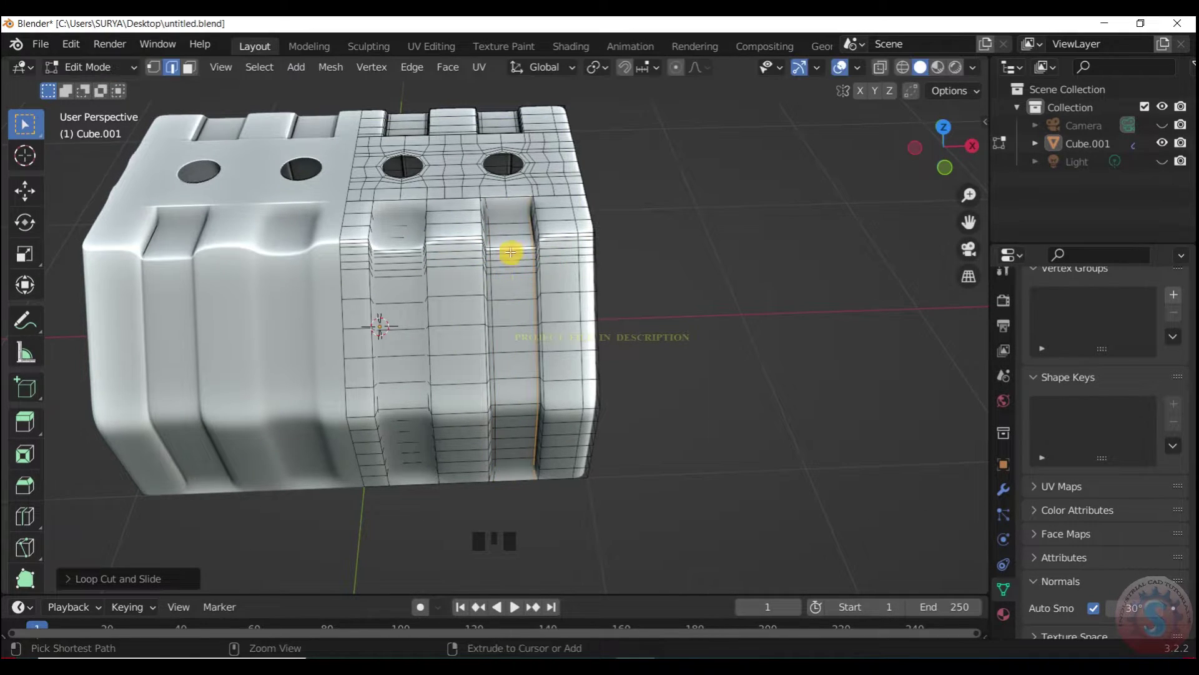
left_click(480, 212)
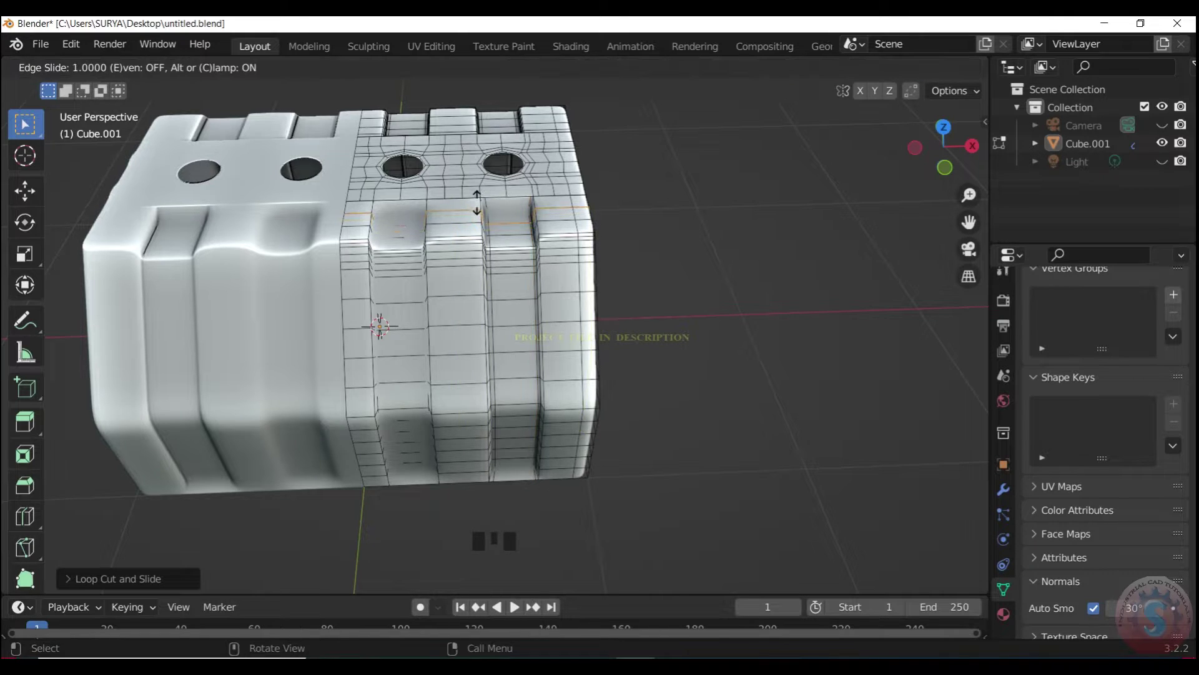
left_click(478, 202)
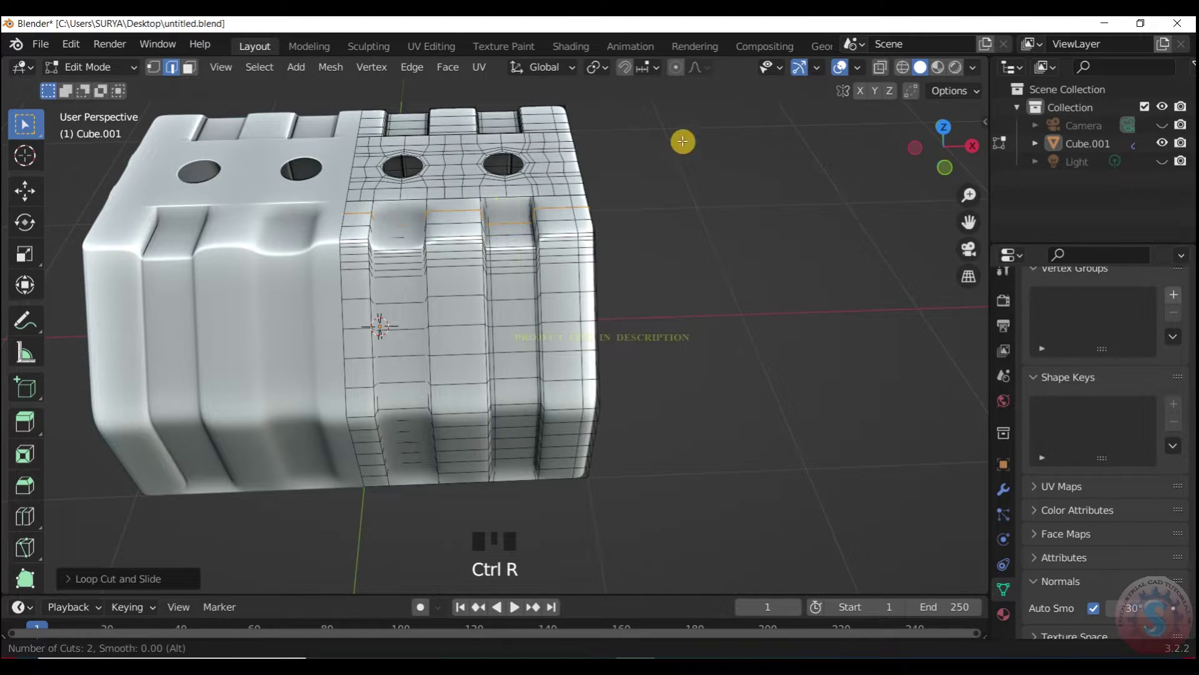
left_click_drag(961, 150, 970, 182)
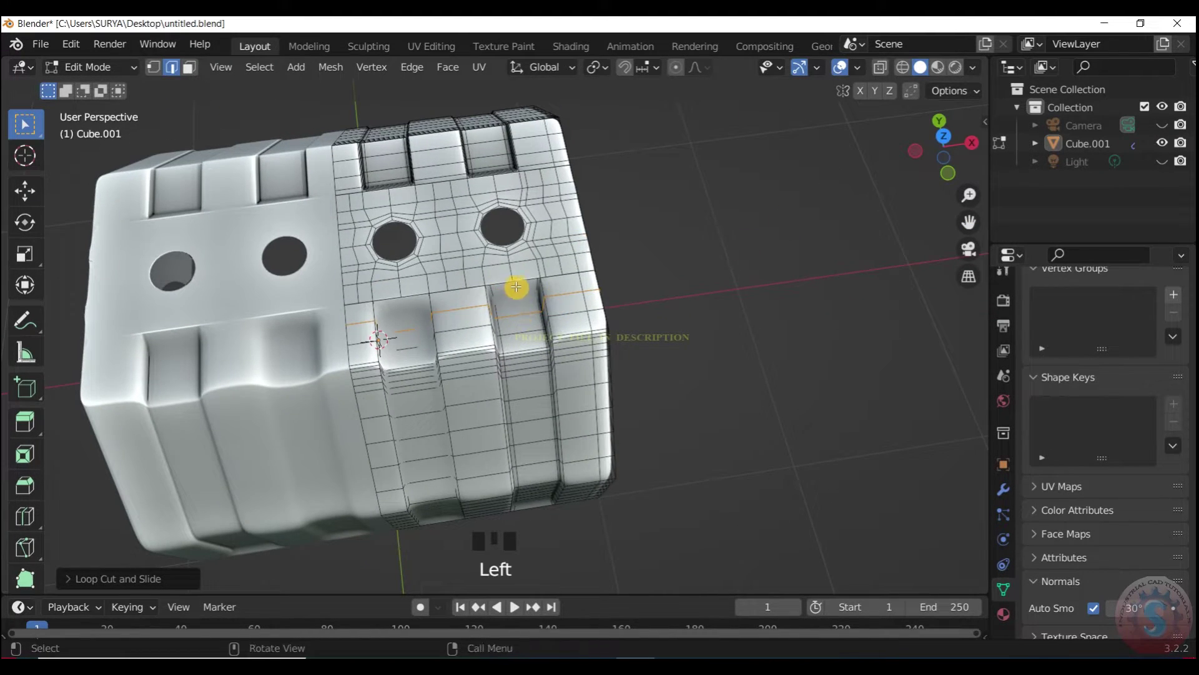
key("g")
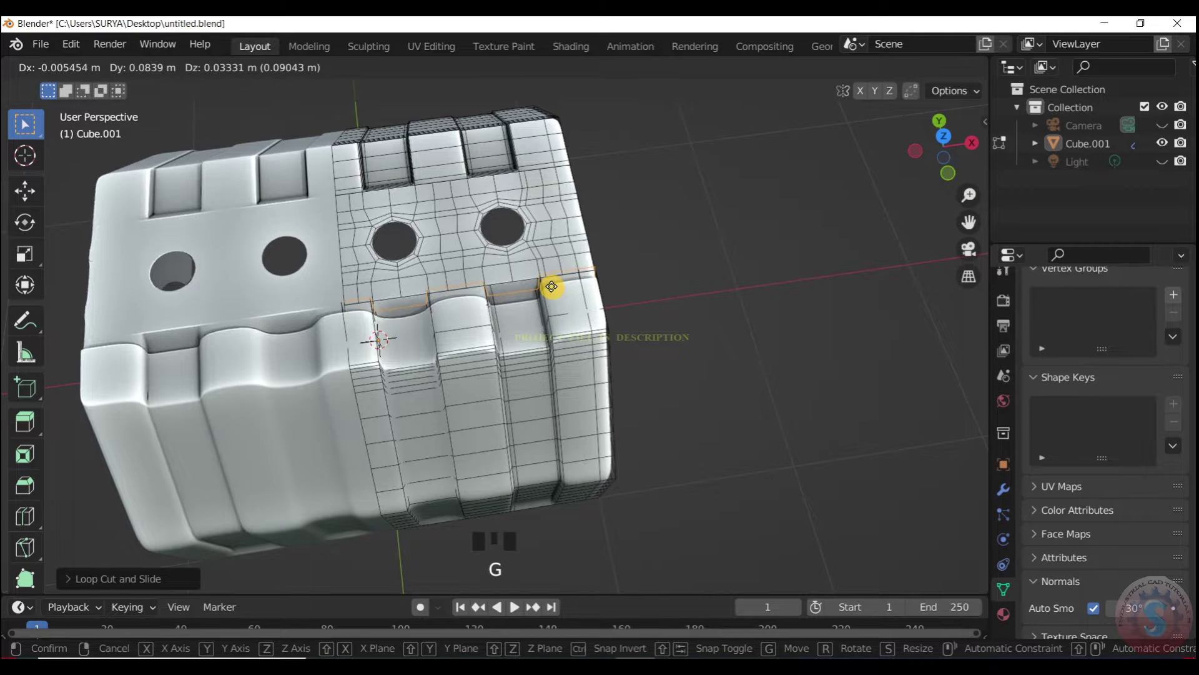
left_click(551, 289)
scroll(924, 141, "down", 2)
scroll(927, 137, "up", 1)
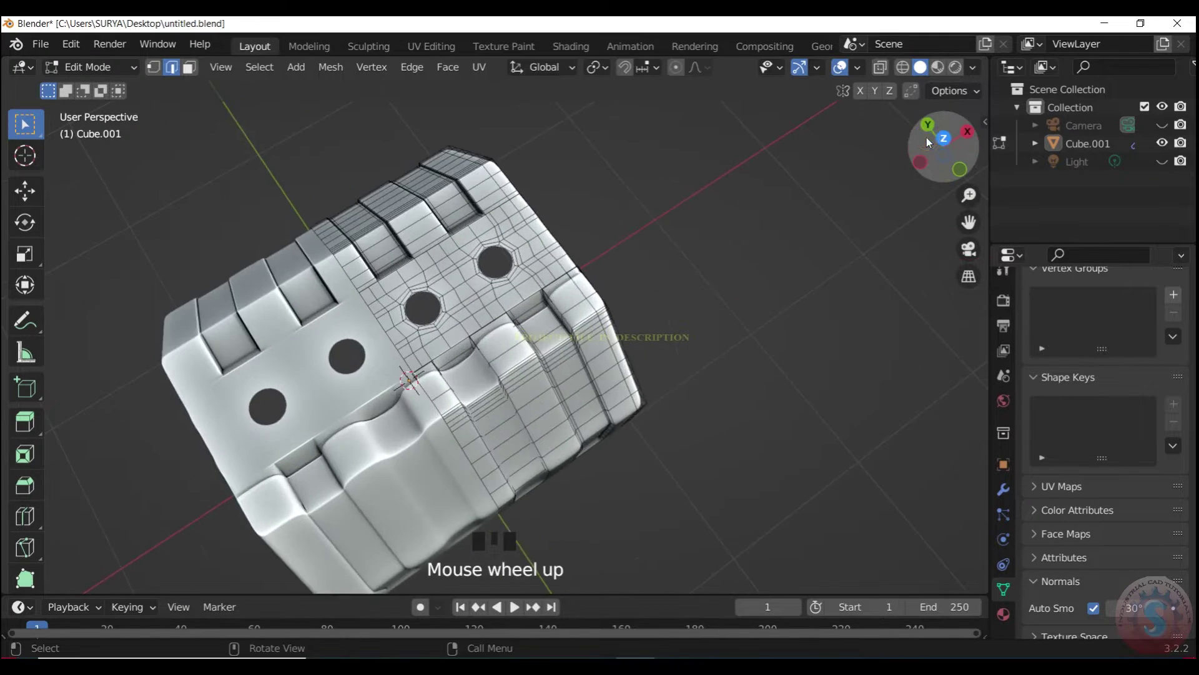
left_click_drag(927, 138, 864, 144)
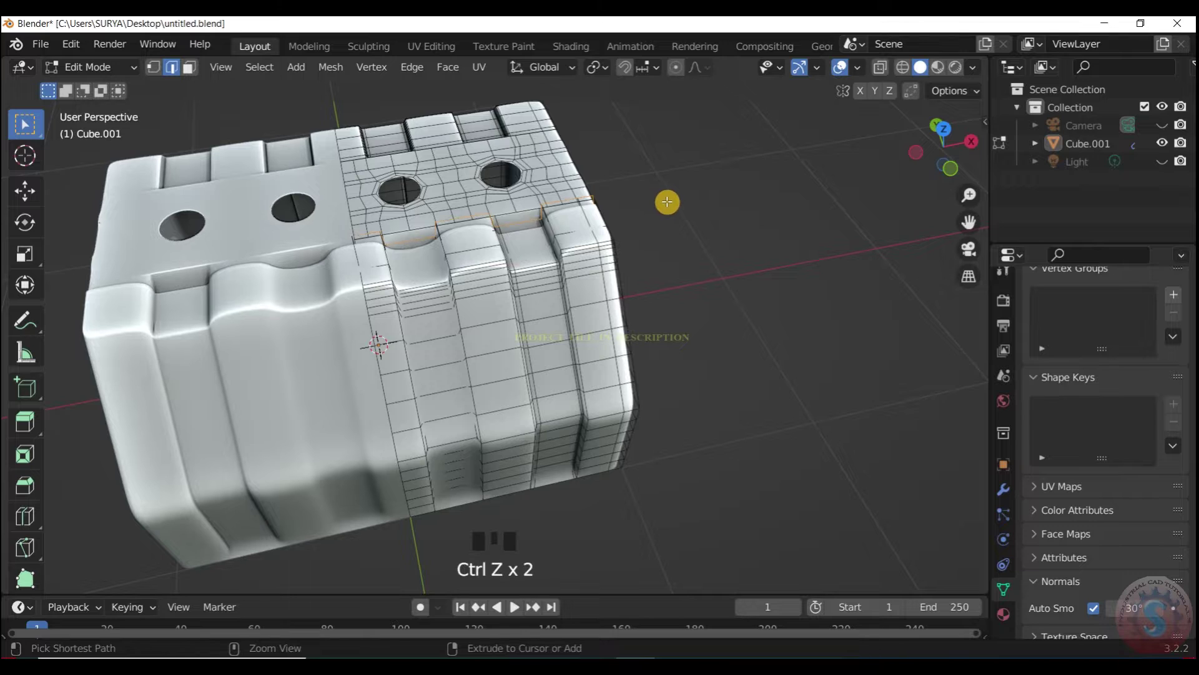
key("ctrl+z")
Add a loop cut across the -Y side grooves and slide it by 1.0 toward the top face.
scroll(547, 221, "up", 1)
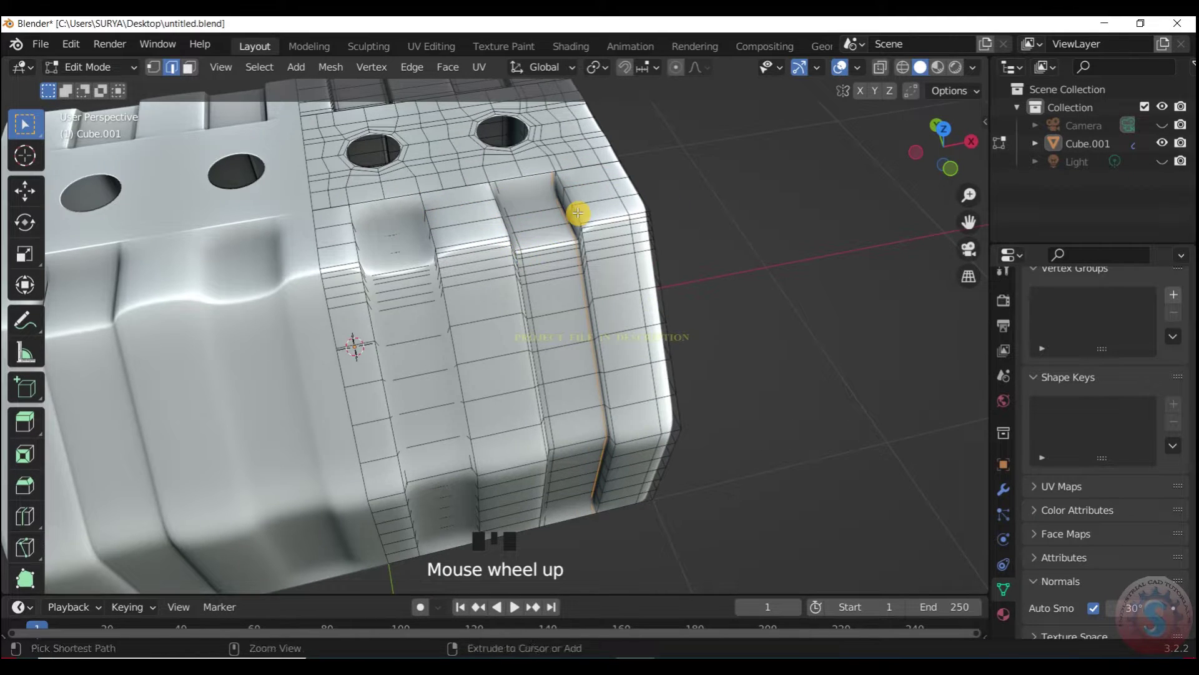
key("ctrl+r")
left_click(498, 204)
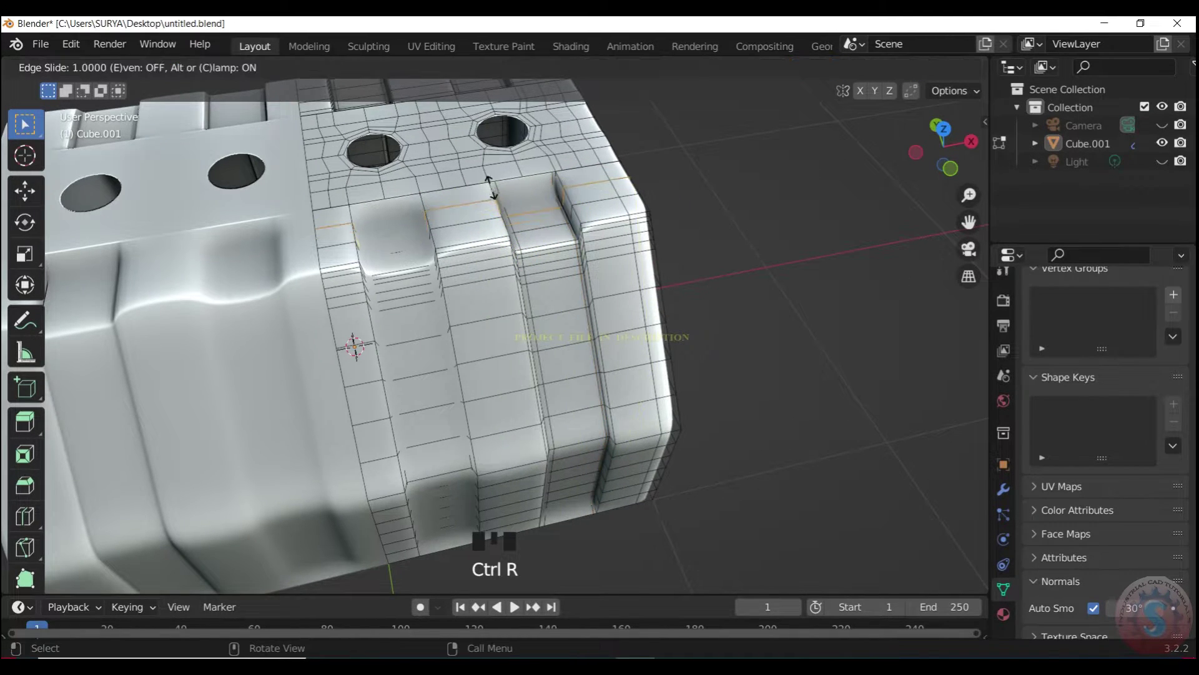
left_click(491, 181)
Try moving the new loop across the -Y grooves freely and along the global X axis.
middle_click_drag(736, 303, 805, 331)
scroll(592, 238, "up", 1)
key("g")
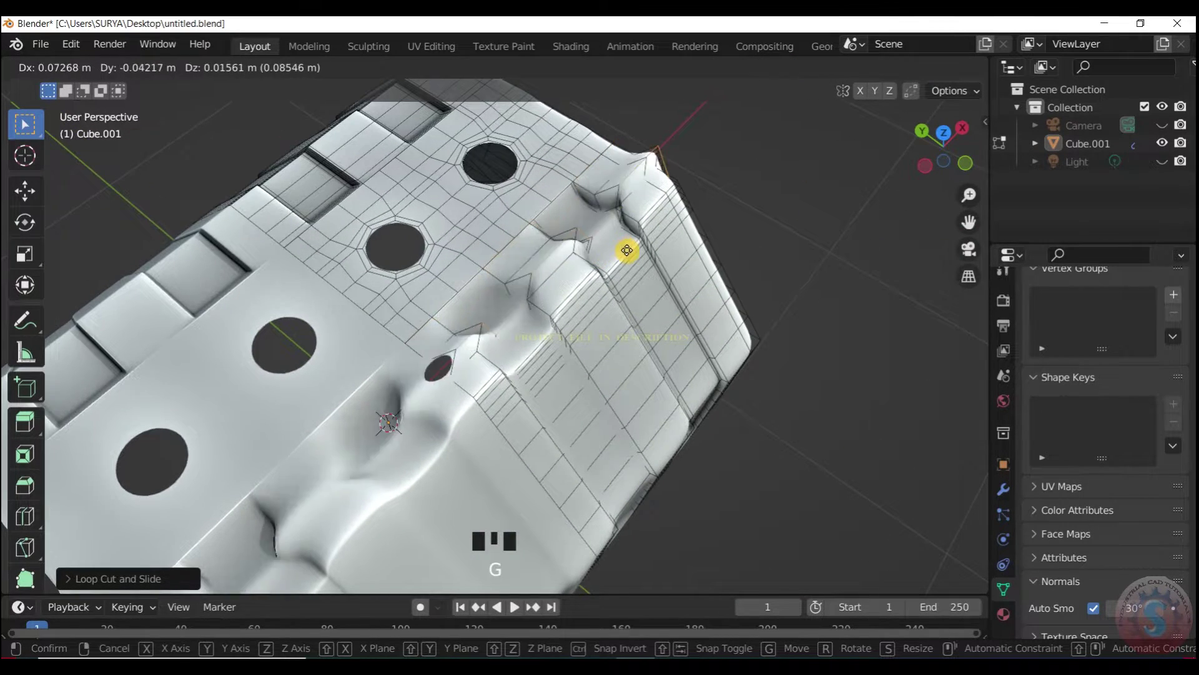
right_click(656, 252)
key("g")
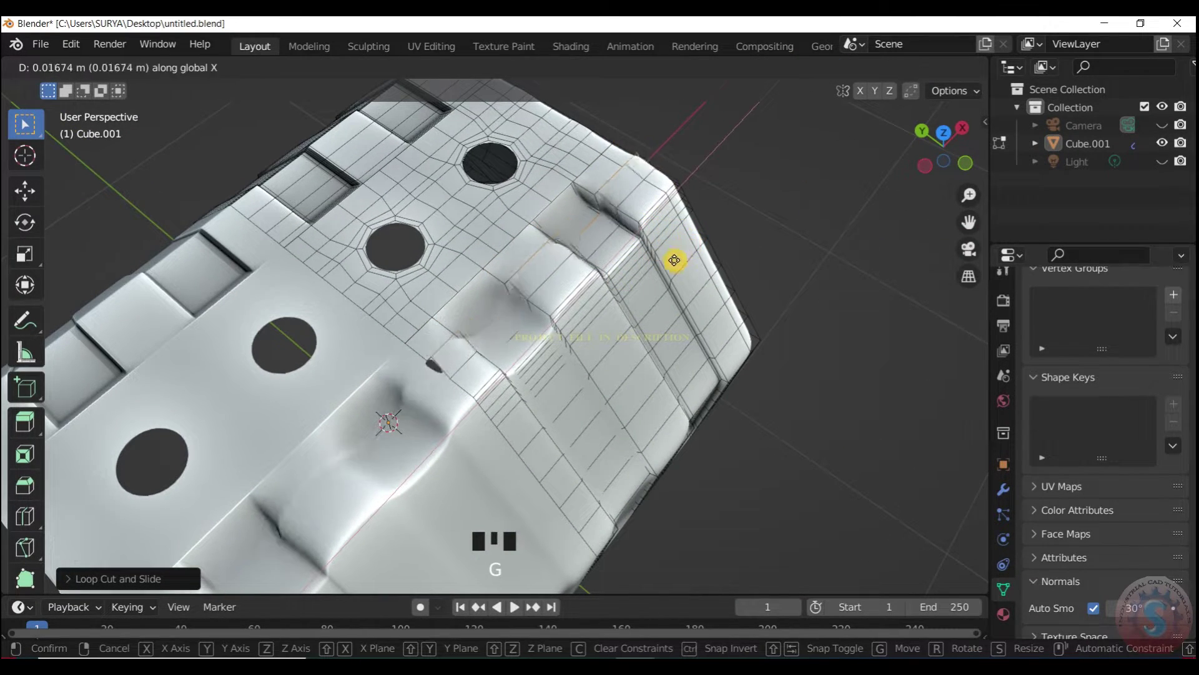
right_click(774, 173)
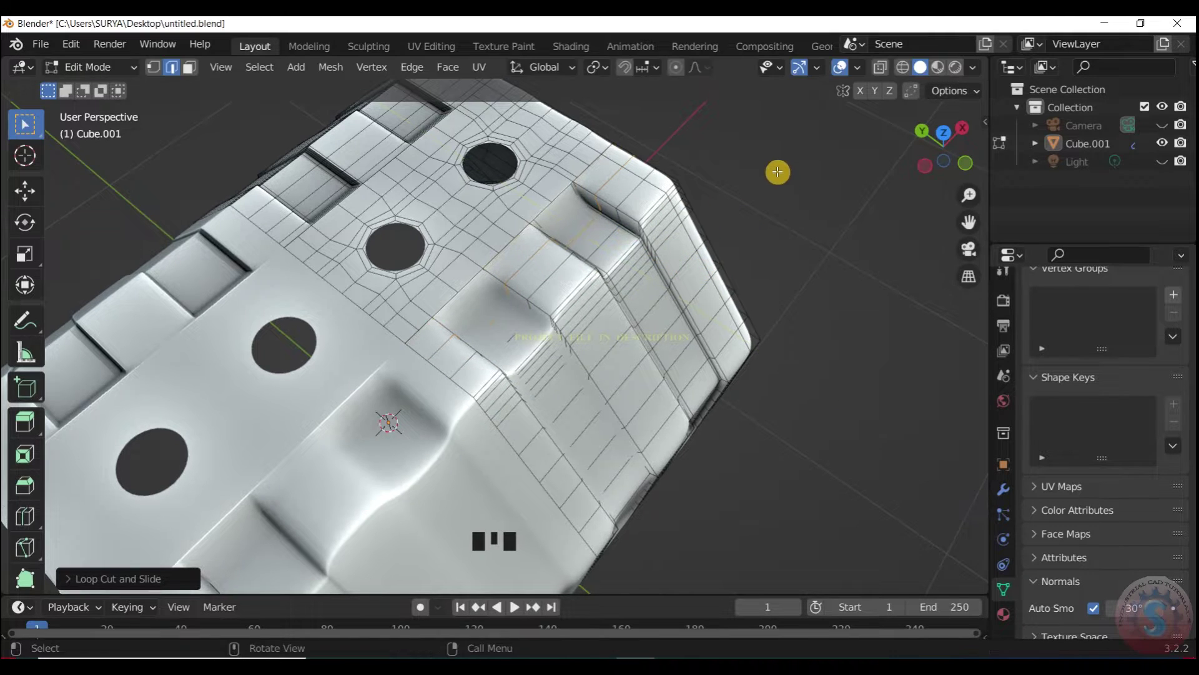
Add two supporting loop cuts around the walls of the outer groove on the -Y side.
left_click(778, 172)
scroll(781, 172, "down", 2)
left_click_drag(936, 147, 882, 139)
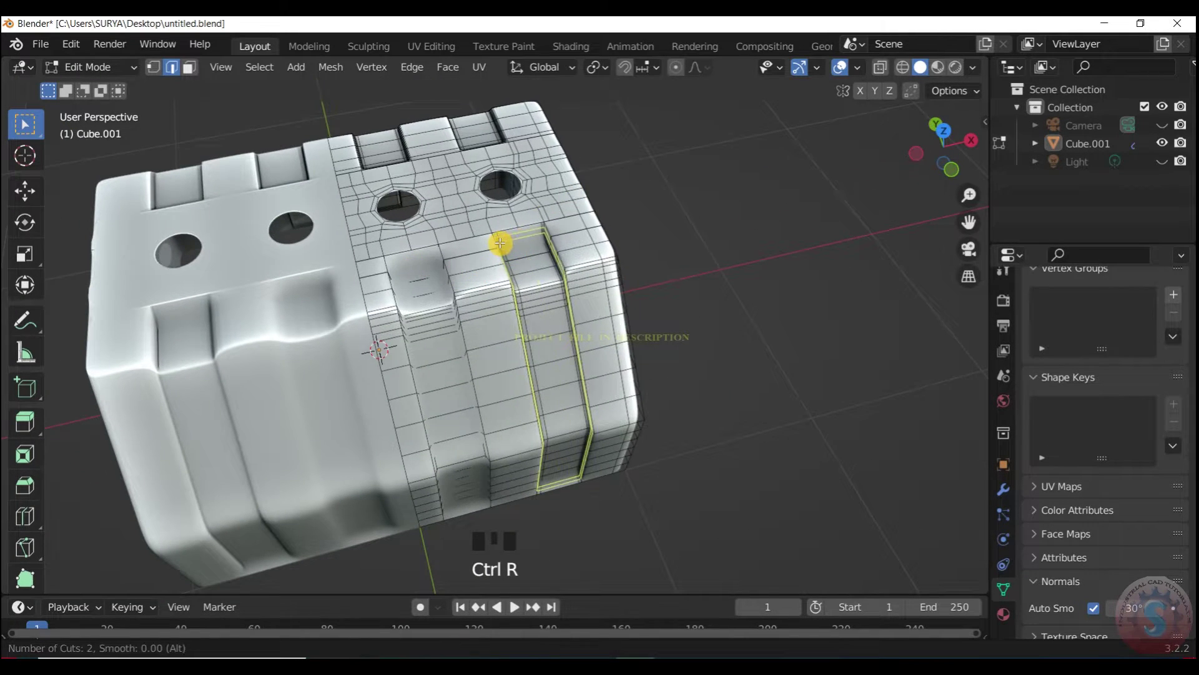
left_click(500, 242)
scroll(500, 250, "up", 3)
scroll(500, 250, "down", 1)
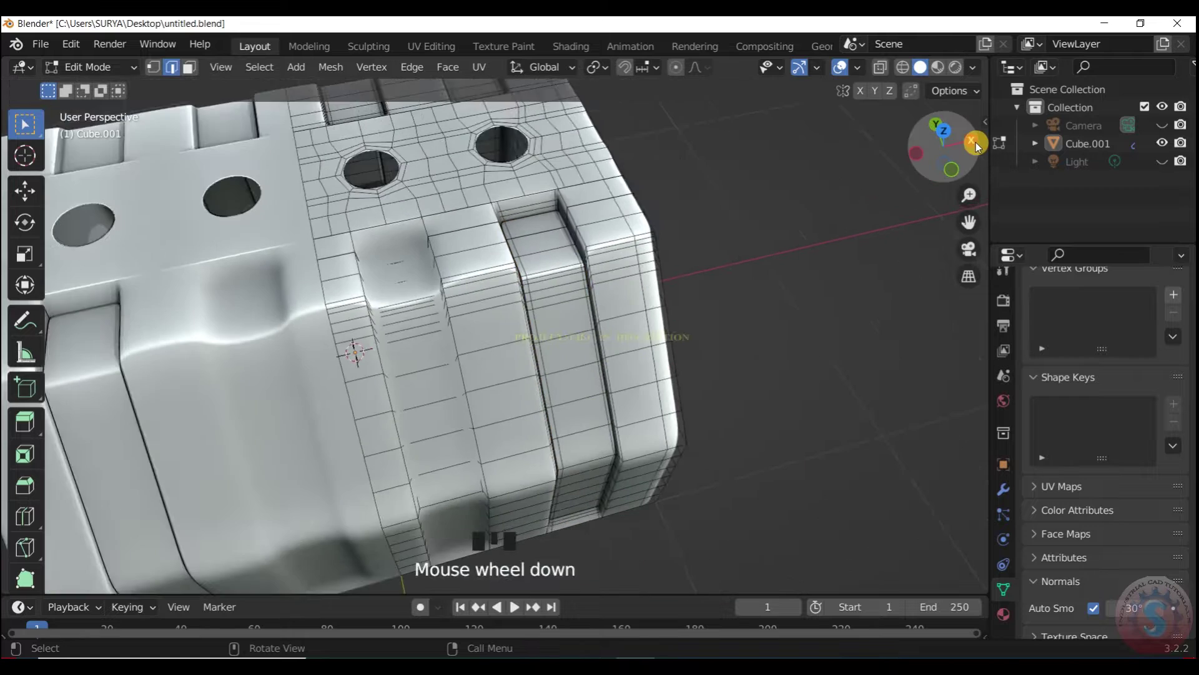
Add a supporting loop cut across both -Y grooves, close to their ends on the top face.
left_click_drag(942, 144, 919, 138)
key("ctrl+r")
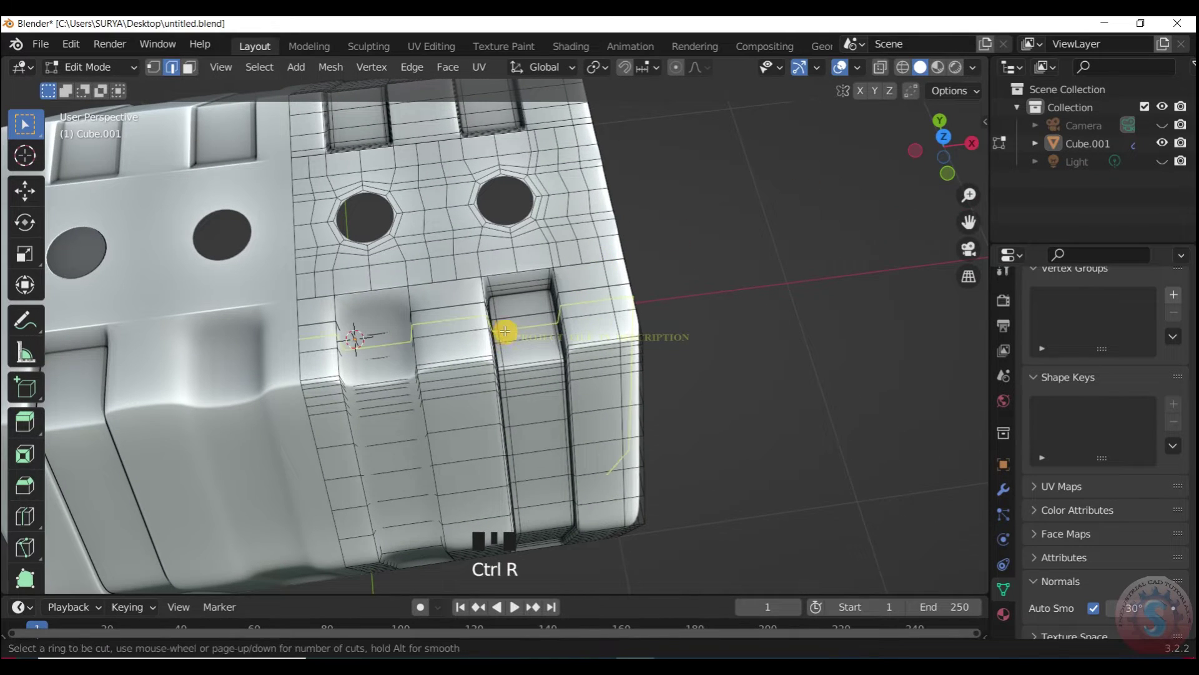
left_click(493, 302)
left_click(875, 239)
left_click(345, 321)
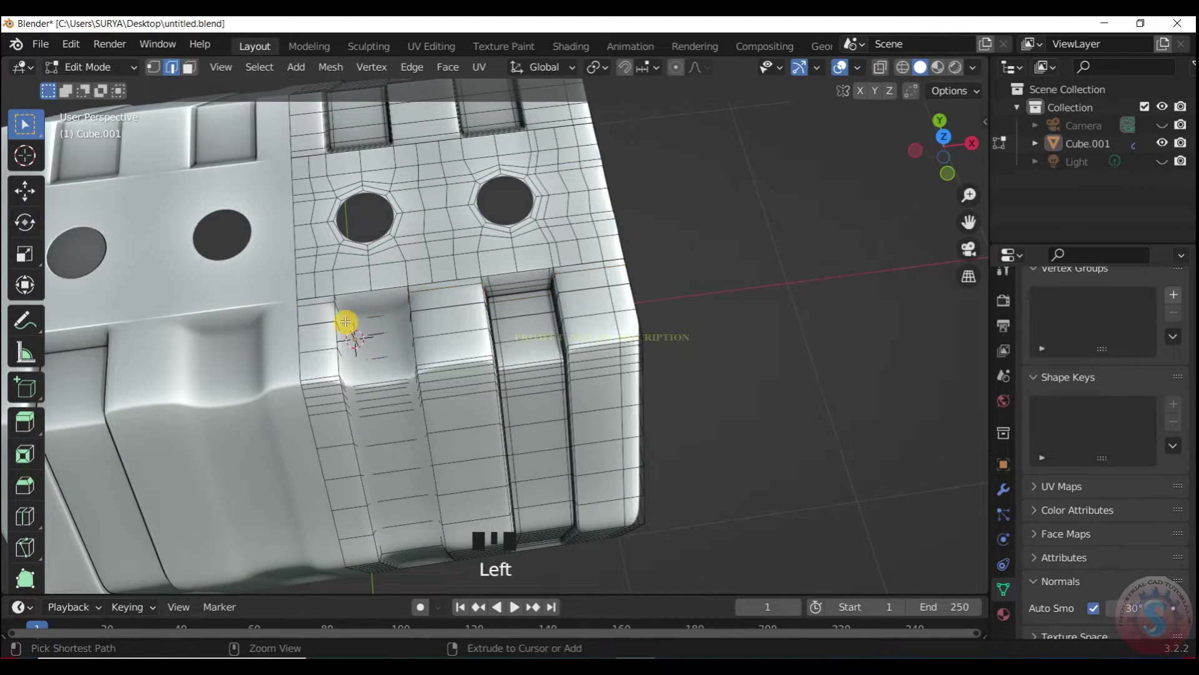
Try adding supporting loop cuts along the long sides of the inner -Y groove, and undo them.
key("ctrl+r")
left_click(356, 321)
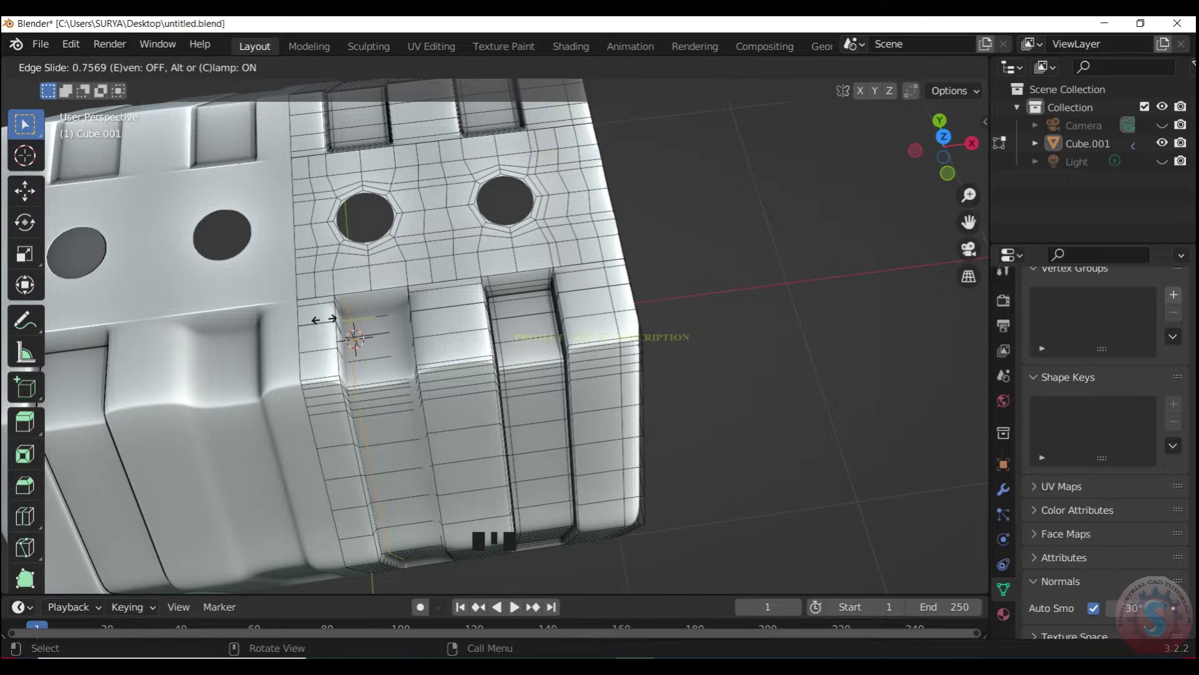
left_click(409, 338)
left_click(390, 344)
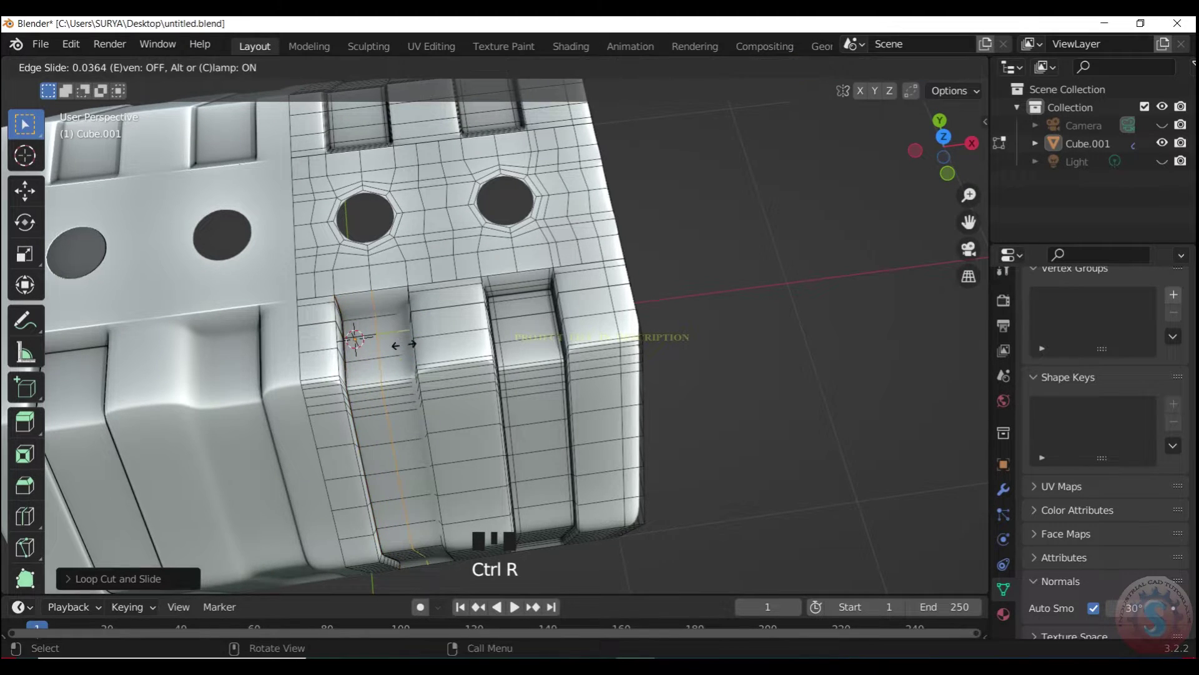
left_click(575, 274)
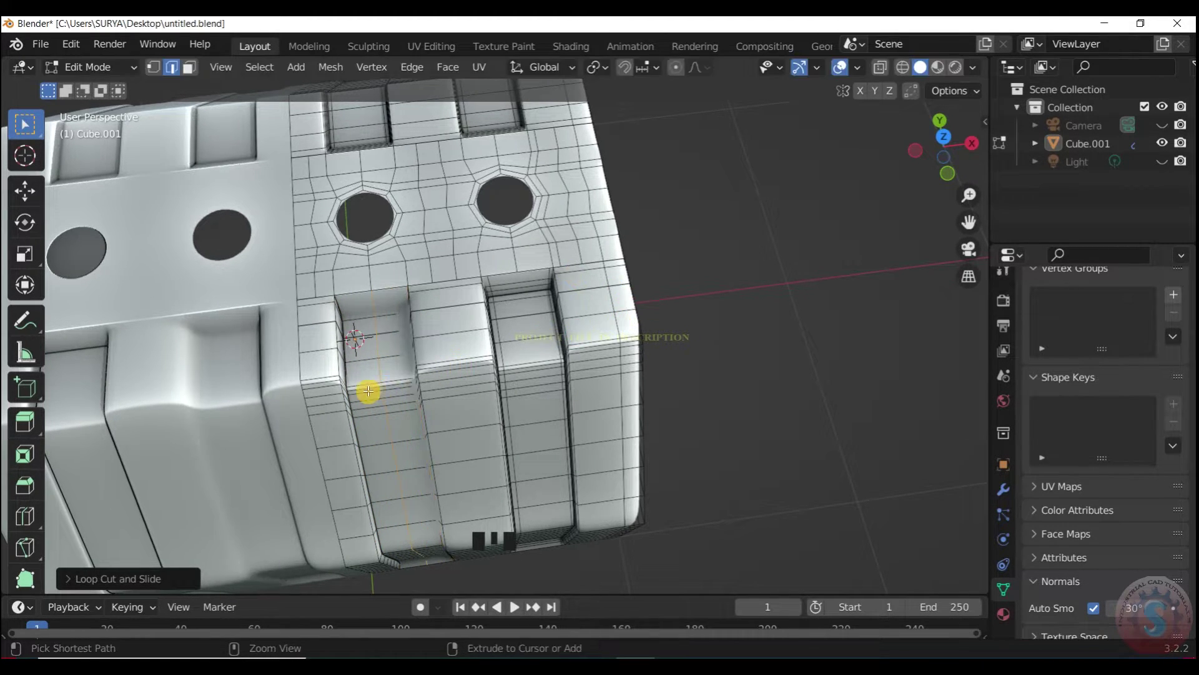
key("ctrl+z")
key("ctrl+z")
Add a supporting loop cut close to each long side of the inner groove on the -Y side.
key("ctrl+r")
left_click(390, 375)
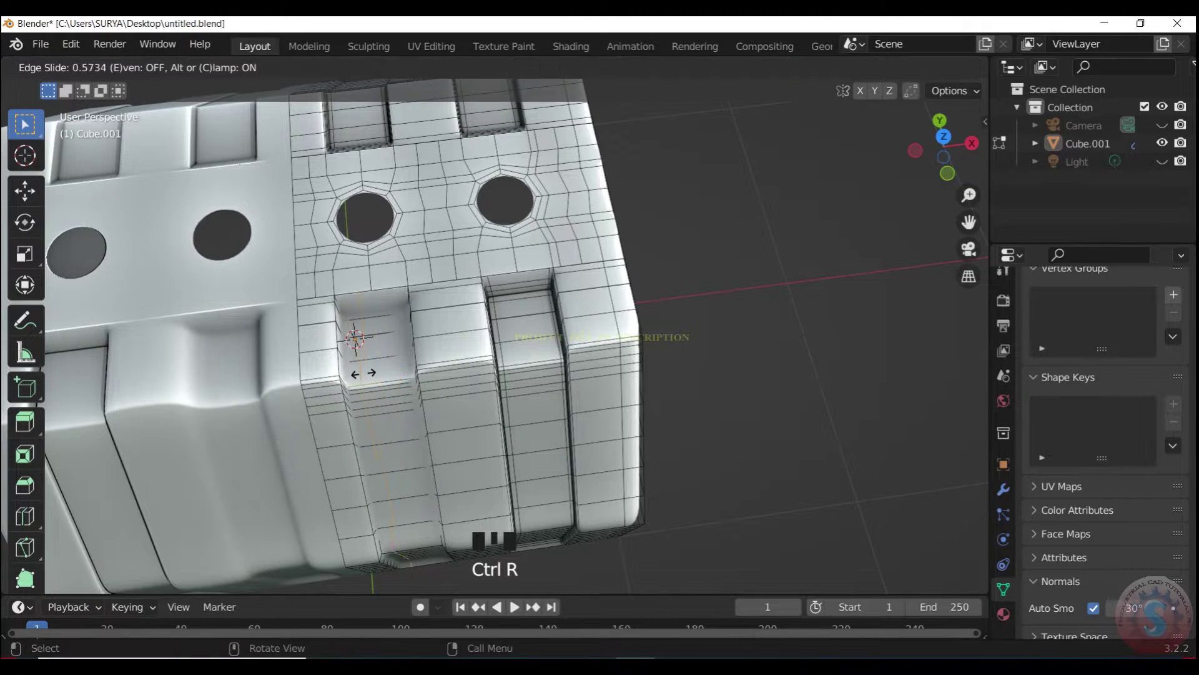
left_click(375, 374)
key("ctrl+r")
left_click(399, 354)
right_click(399, 351)
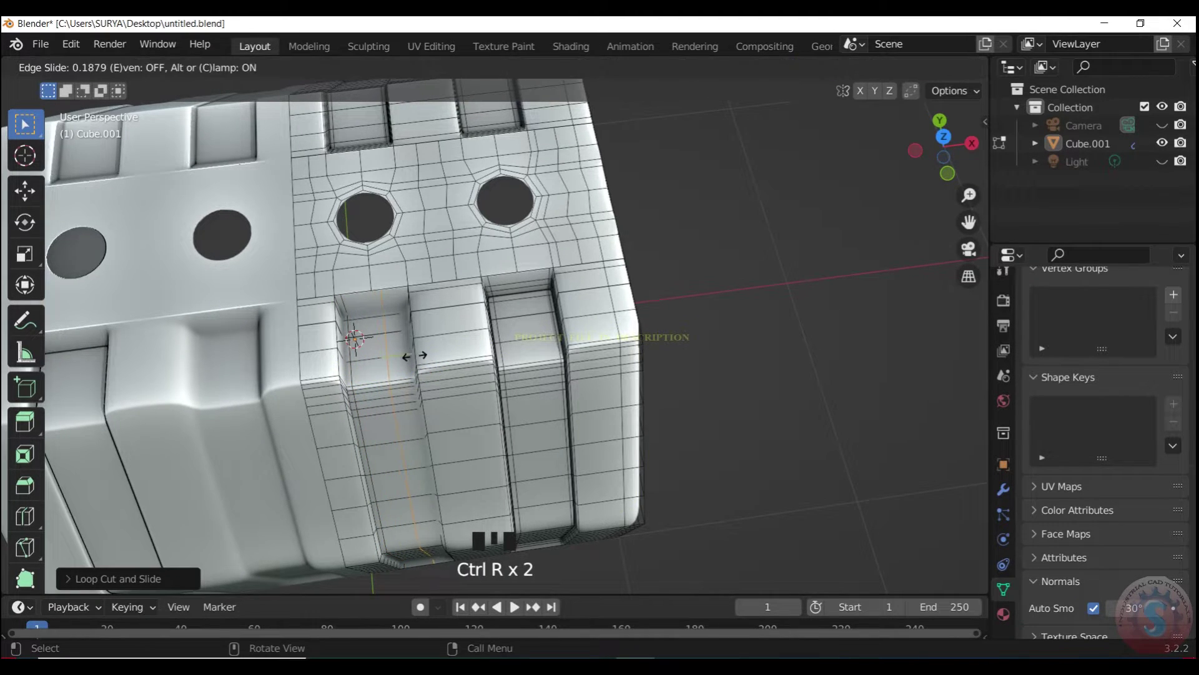
left_click(425, 357)
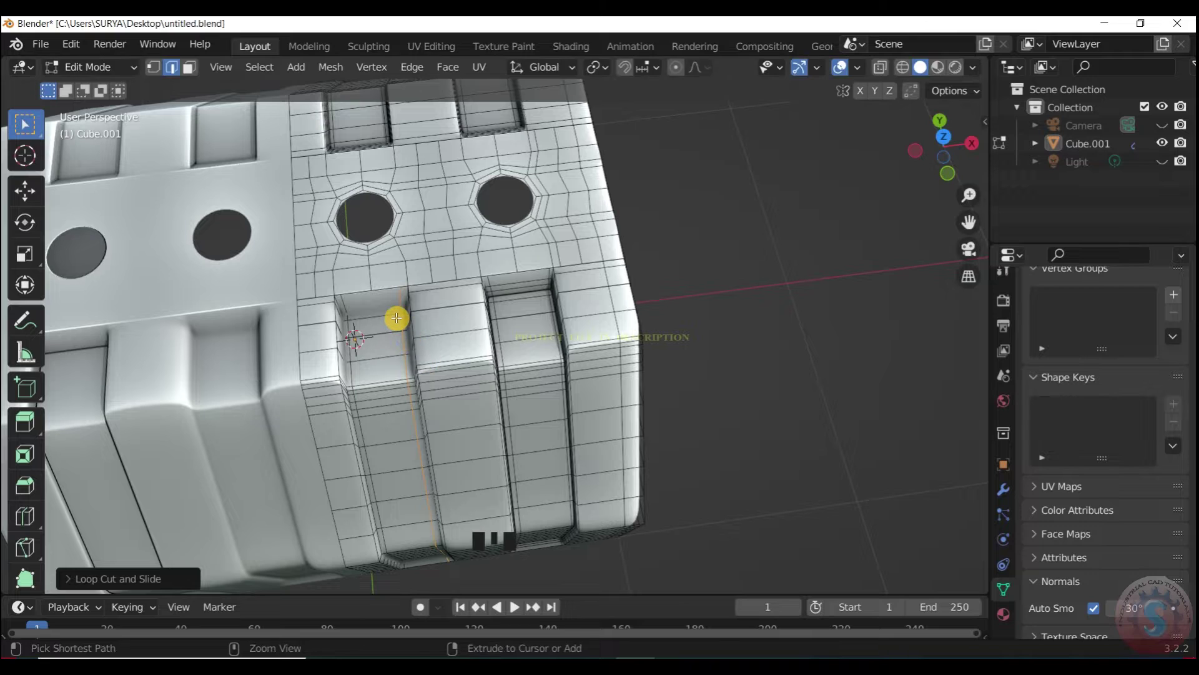
Add supporting loop cuts around the walls of the inner groove on the -Y side, without sliding them.
key("ctrl+r")
scroll(343, 302, "up", 1)
left_click(343, 303)
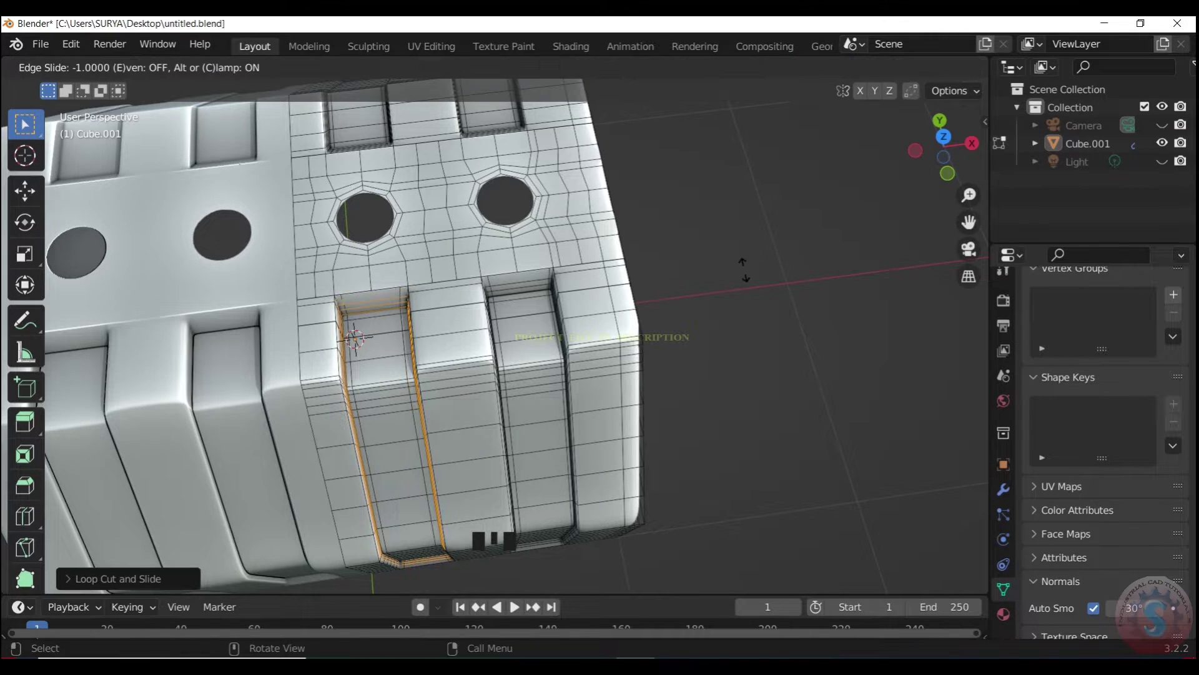
right_click(744, 265)
scroll(761, 257, "down", 1)
scroll(762, 256, "up", 1)
Add evenly spaced lengthwise loop cuts along the floor of the inner -Y groove.
left_click_drag(914, 155, 929, 147)
left_click(484, 286)
key("ctrl+r")
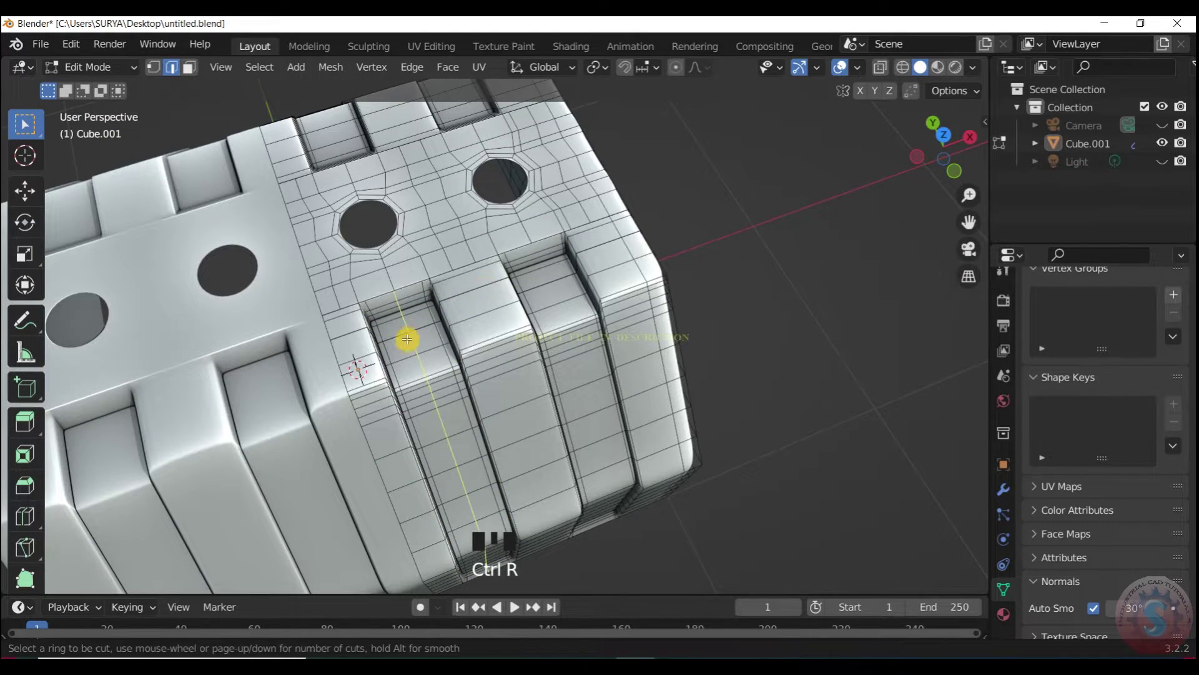
left_click(404, 345)
right_click(723, 246)
Try adding three lengthwise loop cuts along the floor of the outer -Y groove, and undo them.
key("ctrl+r")
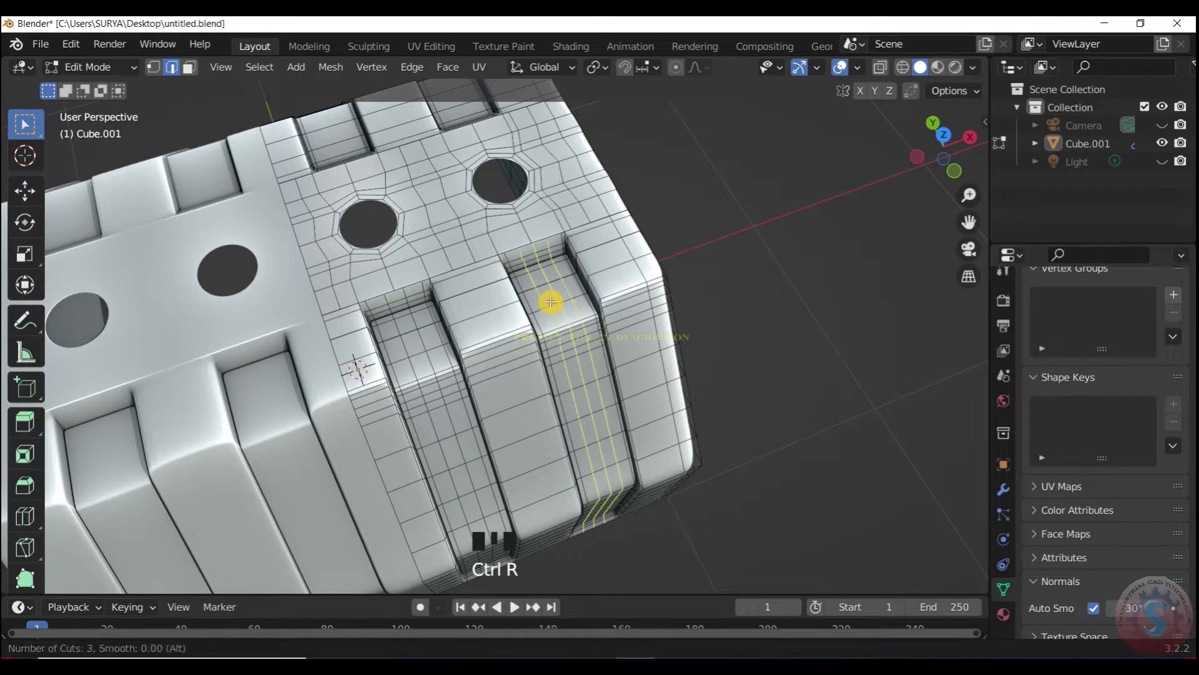
right_click(755, 286)
scroll(744, 288, "down", 2)
key("ctrl+z")
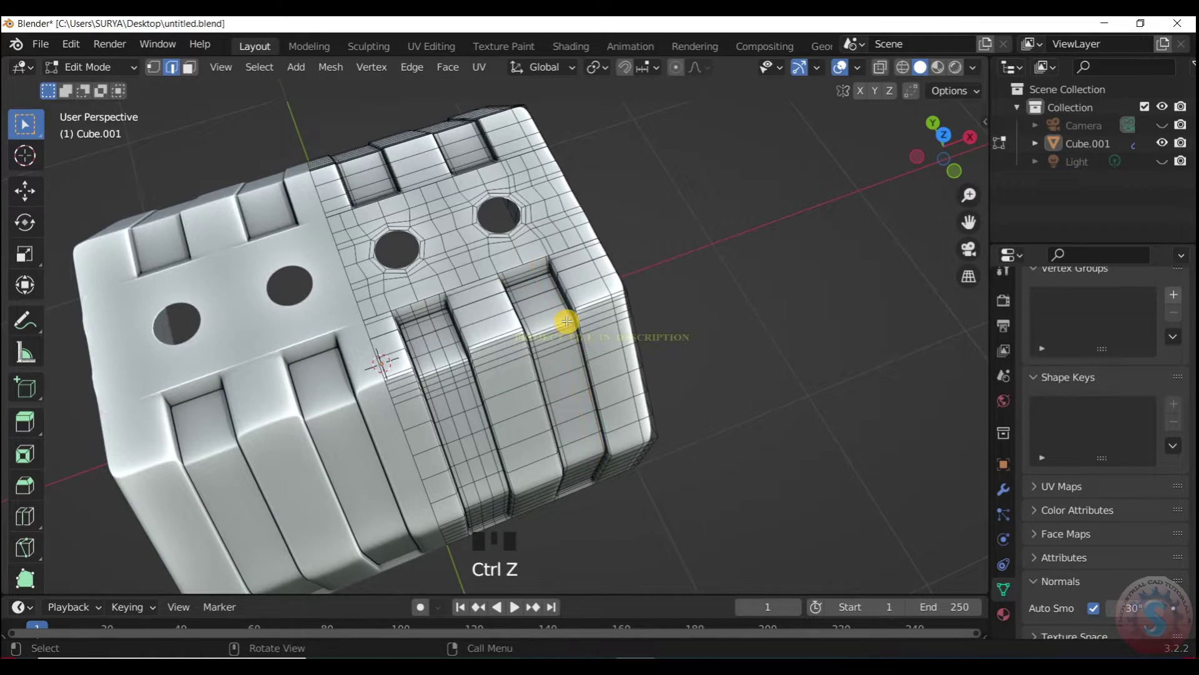
Add evenly spaced lengthwise loop cuts along the floor of the outer -Y groove and clear the selection.
left_click(552, 332)
right_click(822, 279)
left_click(822, 279)
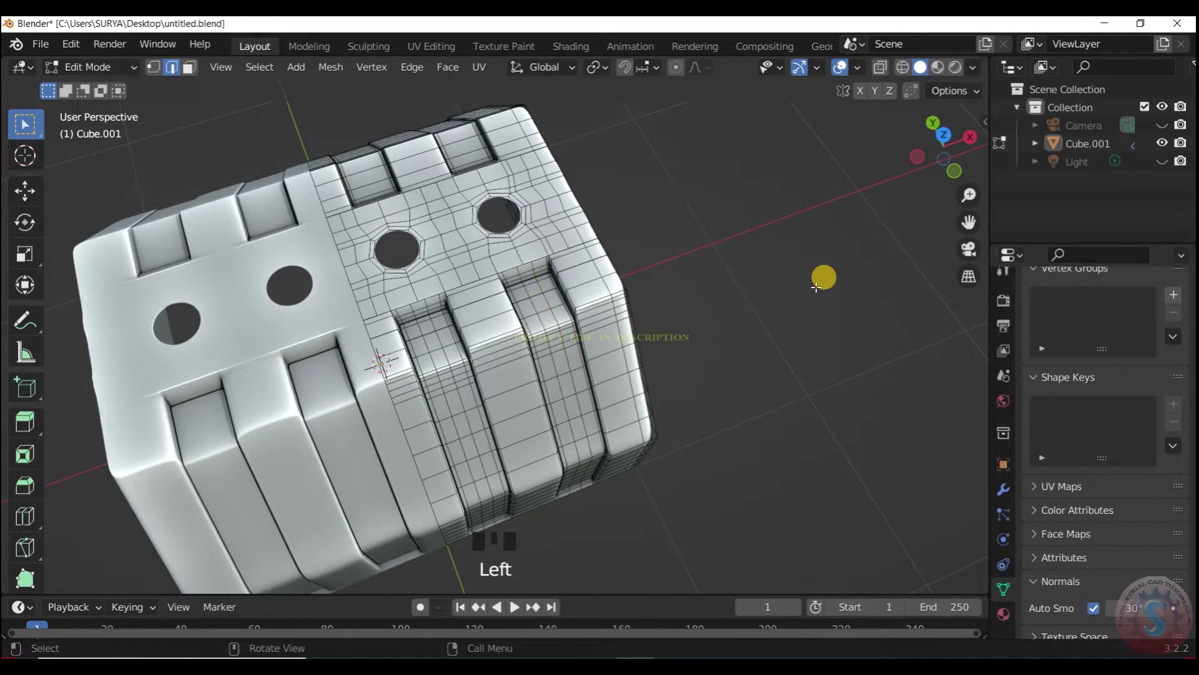
Add two evenly spaced lengthwise loop cuts along the floor of each groove on the +Y side.
left_click_drag(945, 146, 593, 180)
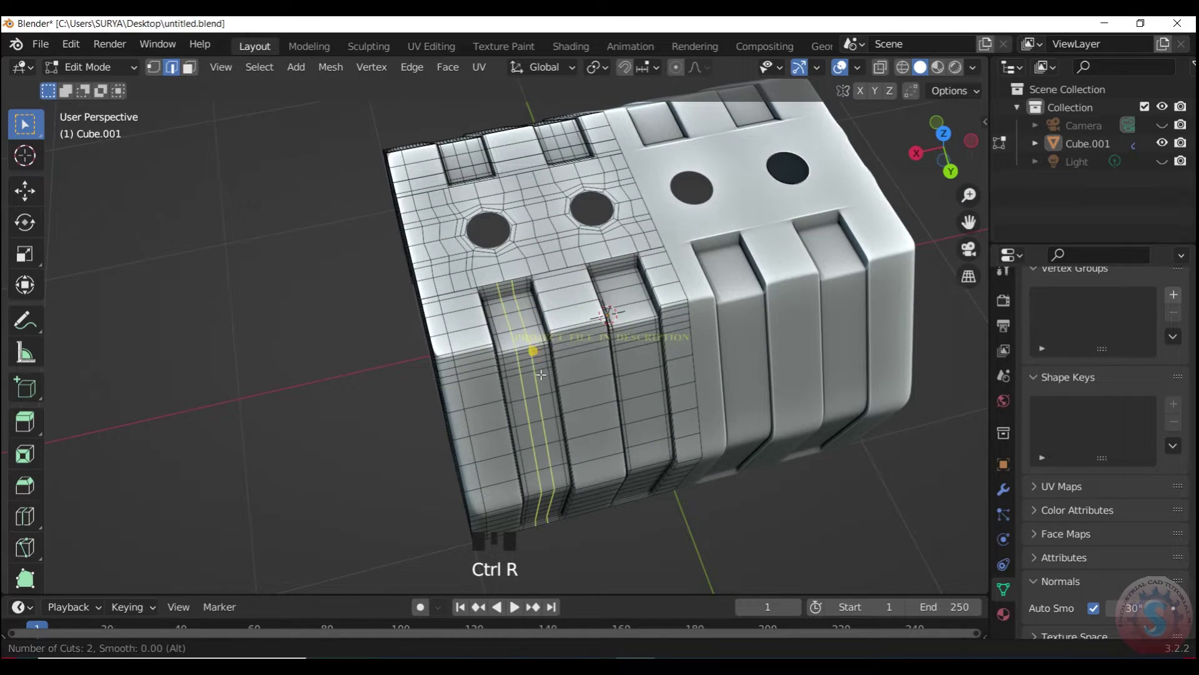
key("ctrl+r")
left_click(643, 399)
right_click(731, 522)
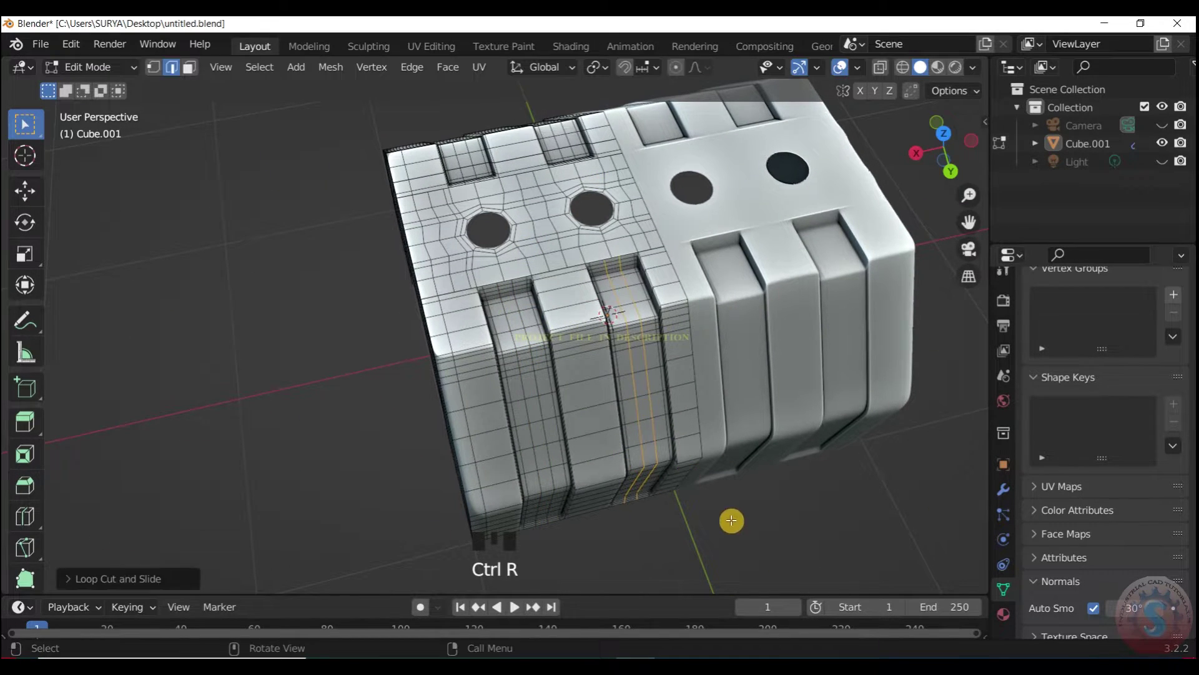
left_click(731, 522)
Switch to Object Mode and examine the smoothed grooves, top holes and end edges of the block.
scroll(874, 312, "up", 1)
left_click_drag(948, 157, 873, 163)
left_click(111, 72)
left_click(110, 88)
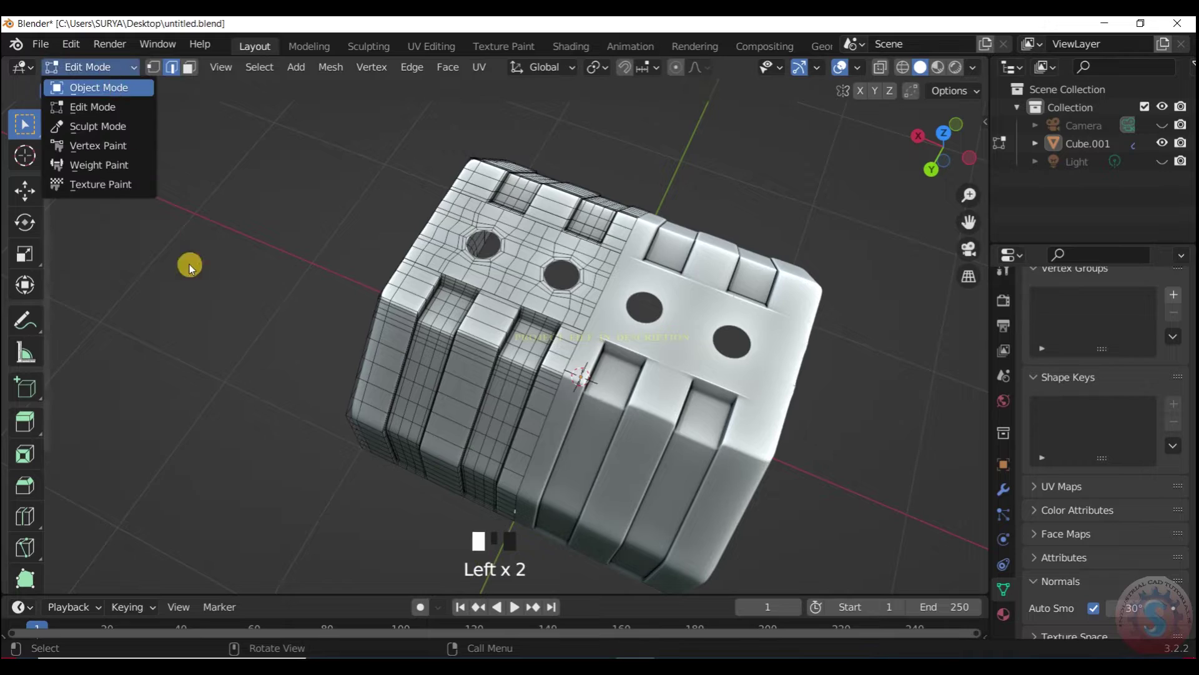
scroll(596, 279, "down", 3)
scroll(596, 278, "up", 6)
left_click_drag(944, 138, 909, 109)
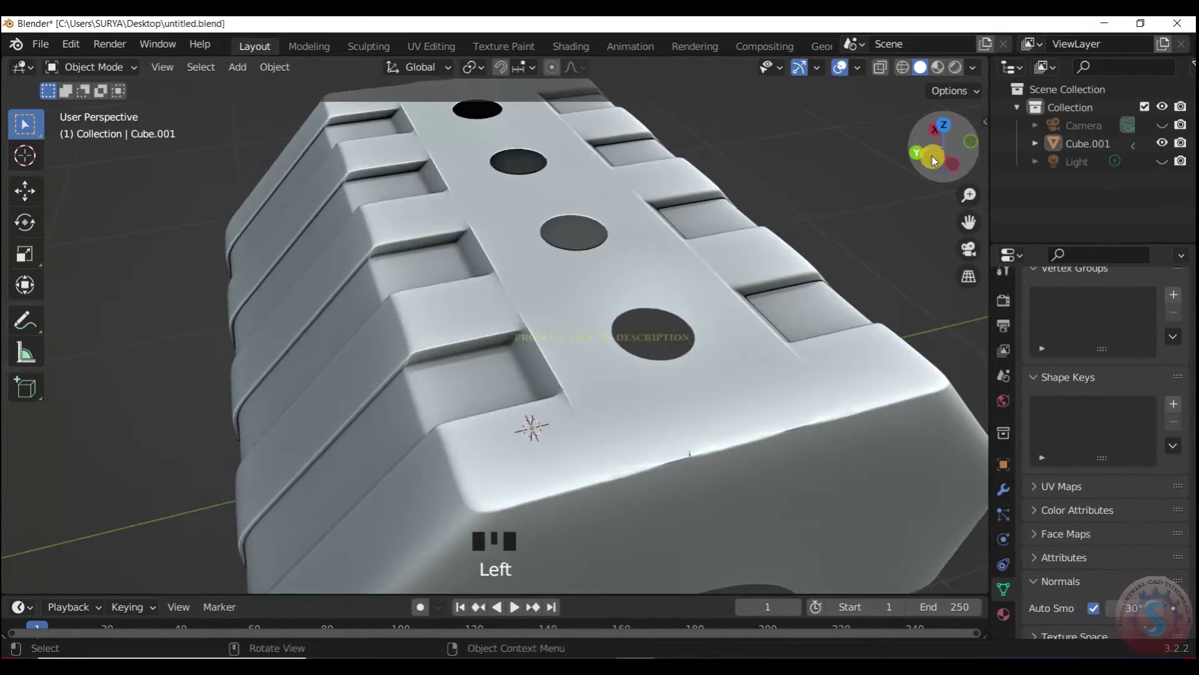
left_click_drag(929, 158, 1025, 178)
Return to Edit Mode and examine the mesh of the arched end face and its top edge.
left_click(83, 67)
left_click(94, 107)
scroll(637, 225, "down", 1)
scroll(636, 225, "down", 1)
scroll(637, 225, "up", 2)
left_click_drag(926, 148, 856, 164)
scroll(500, 195, "up", 2)
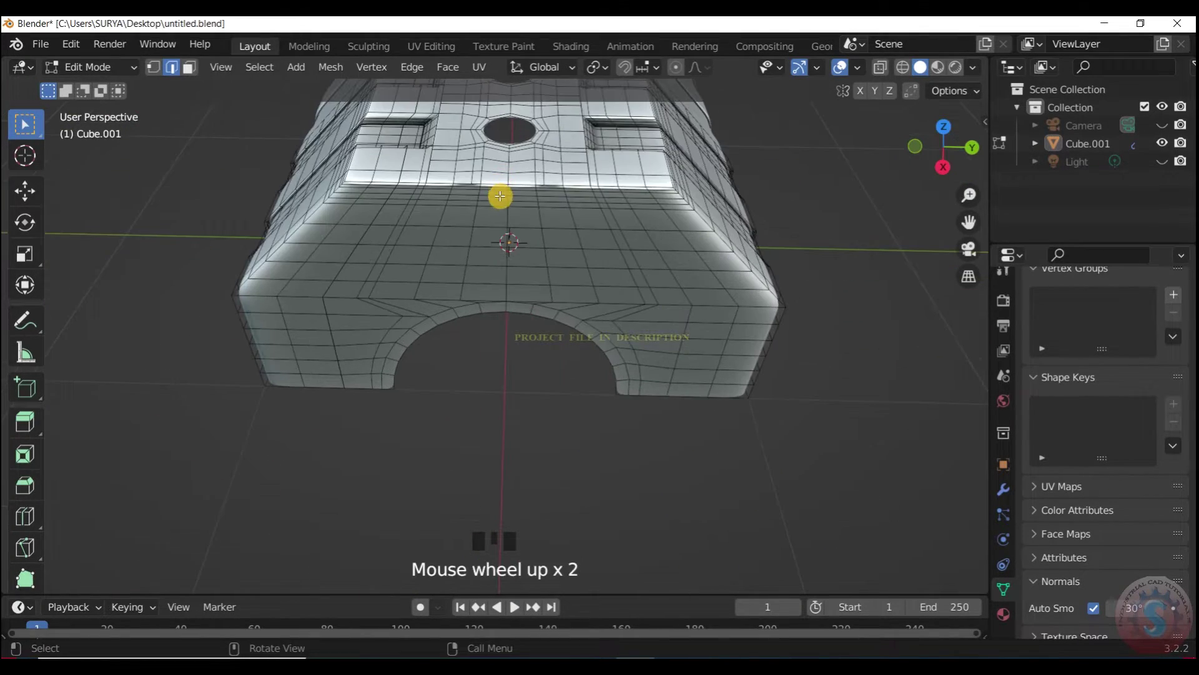
scroll(507, 210, "down", 3)
left_click_drag(974, 155, 928, 218)
Switch to Object Mode, view the whole block and open the Studio lighting choice in the viewport shading options.
left_click(99, 68)
left_click(105, 87)
scroll(875, 204, "up", 2)
scroll(948, 139, "down", 3)
scroll(948, 139, "up", 1)
mouse_move(947, 139)
left_mouse_down()
mouse_move(856, 141)
mouse_move(867, 140)
left_mouse_up()
left_click(972, 68)
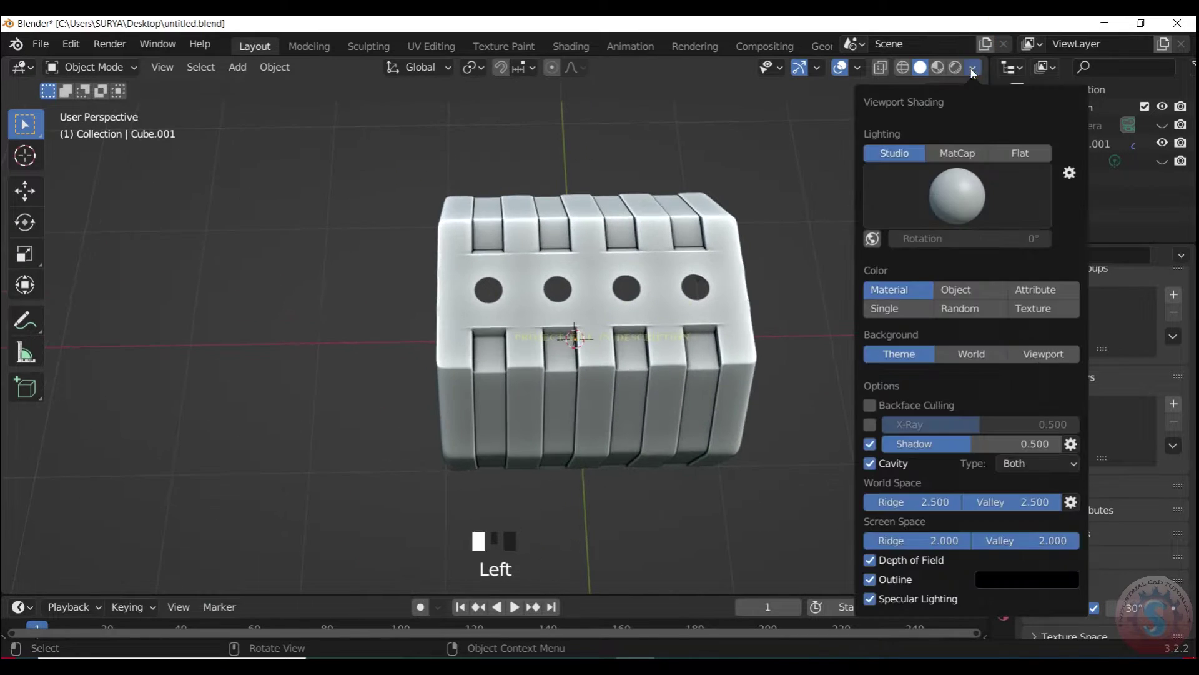
left_click(959, 195)
Show the modifier settings and examine the block's top and arched end.
scroll(963, 171, "up", 5)
left_click_drag(954, 156, 884, 154)
scroll(954, 156, "down", 2)
left_click(1002, 489)
scroll(1011, 382, "up", 1)
scroll(854, 186, "down", 2)
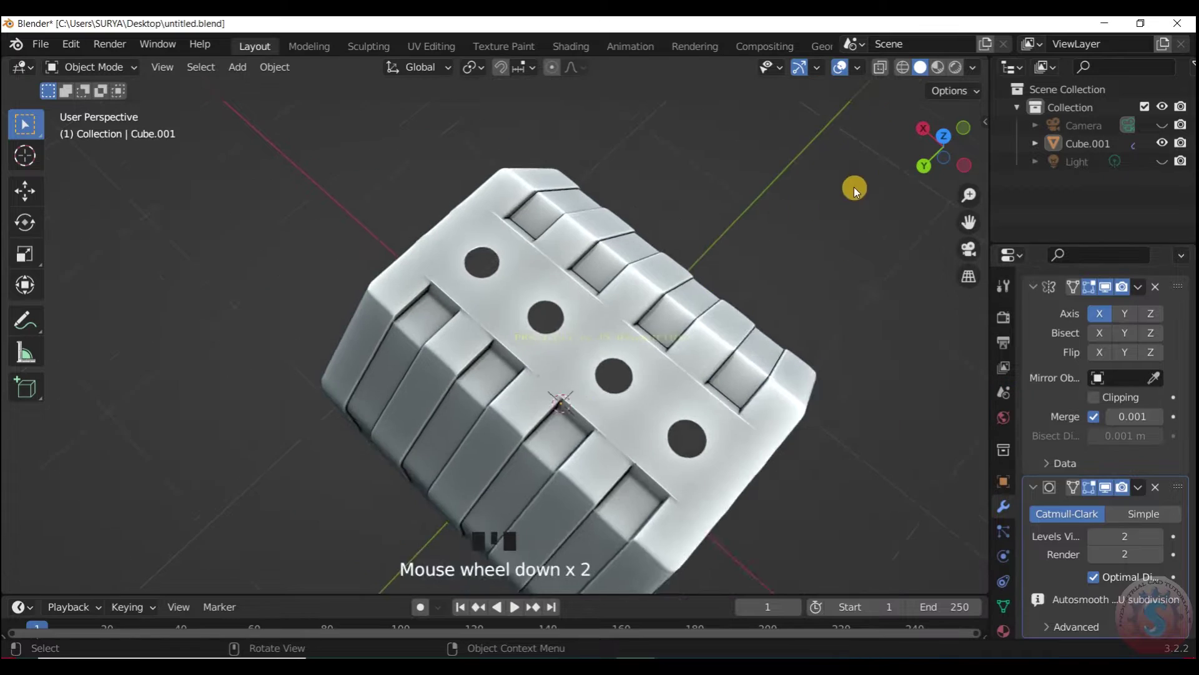
left_click_drag(947, 150, 1112, 106)
scroll(964, 227, "up", 3)
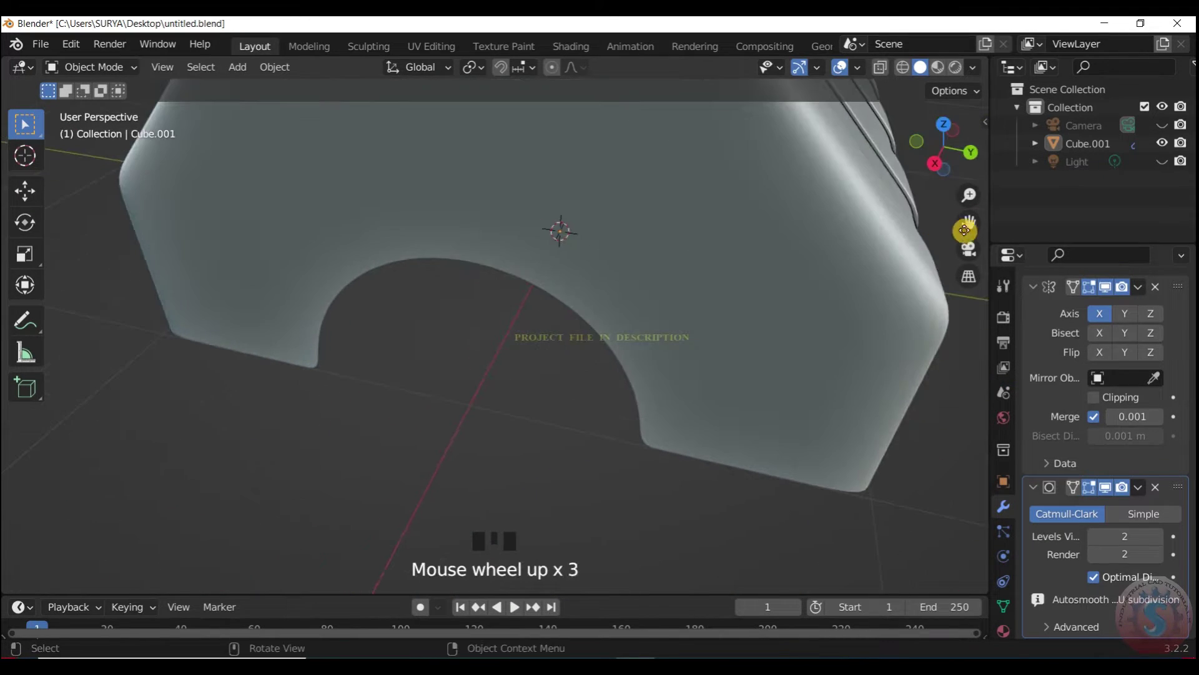
In Edit Mode, add supporting loop cuts on the block's outer sides, right beside the arched end face's edge.
left_click_drag(969, 222, 955, 400)
left_click(90, 67)
left_click(75, 104)
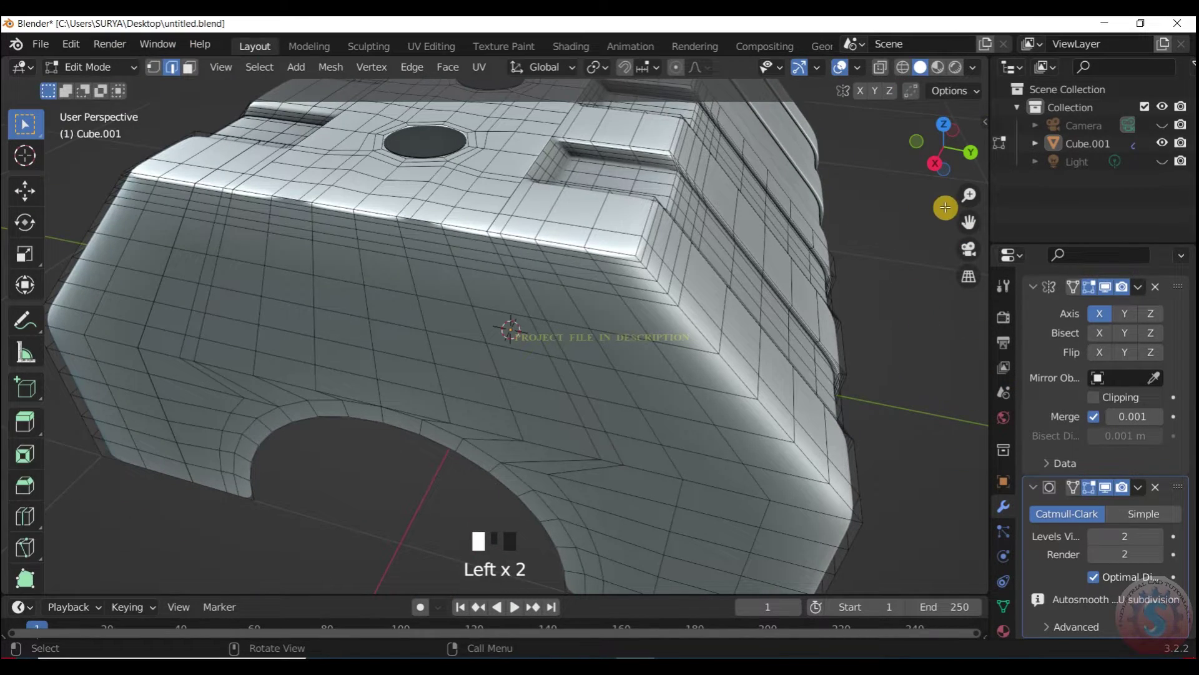
scroll(943, 203, "down", 1)
left_click_drag(939, 170, 868, 169)
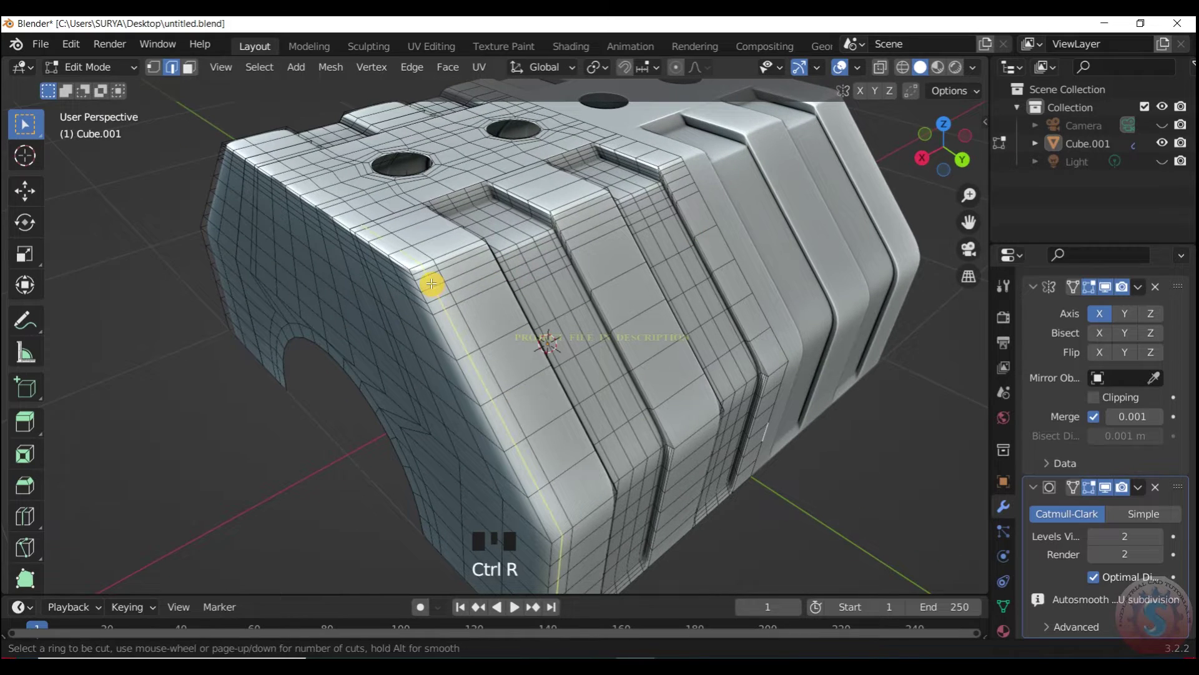
left_click(437, 286)
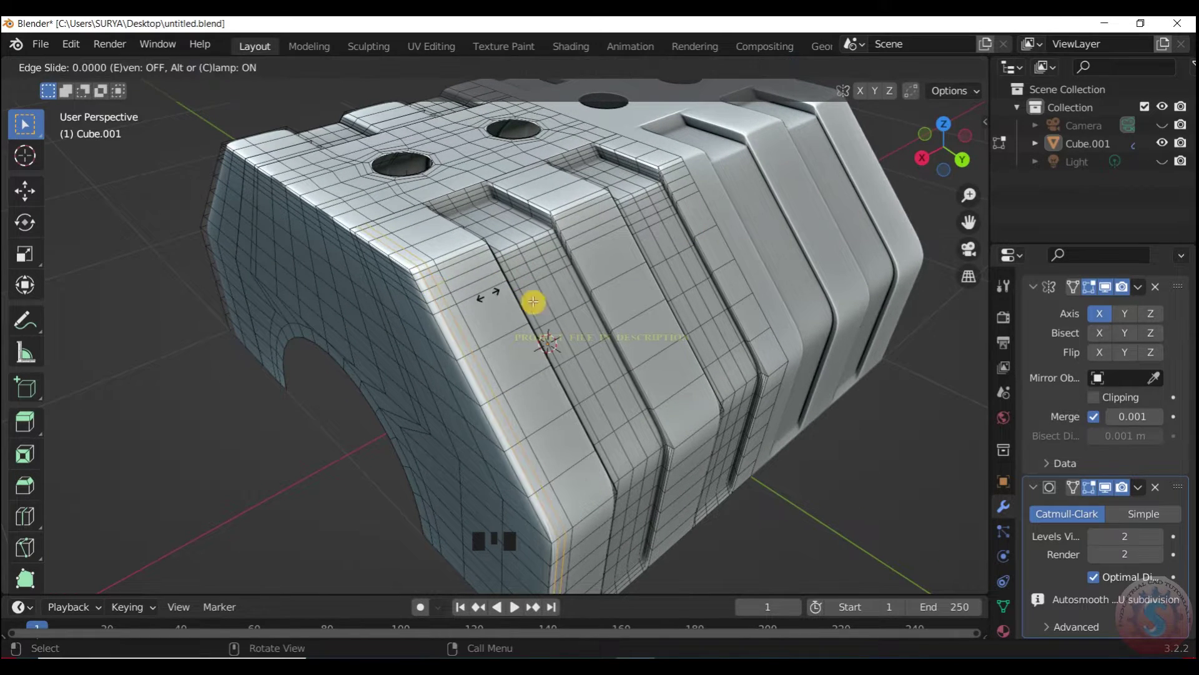
scroll(909, 163, "down", 2)
In vertex select mode, add loop cuts across the middle of the top face beside the arched end's edge.
left_click_drag(908, 162, 460, 313)
scroll(325, 364, "up", 3)
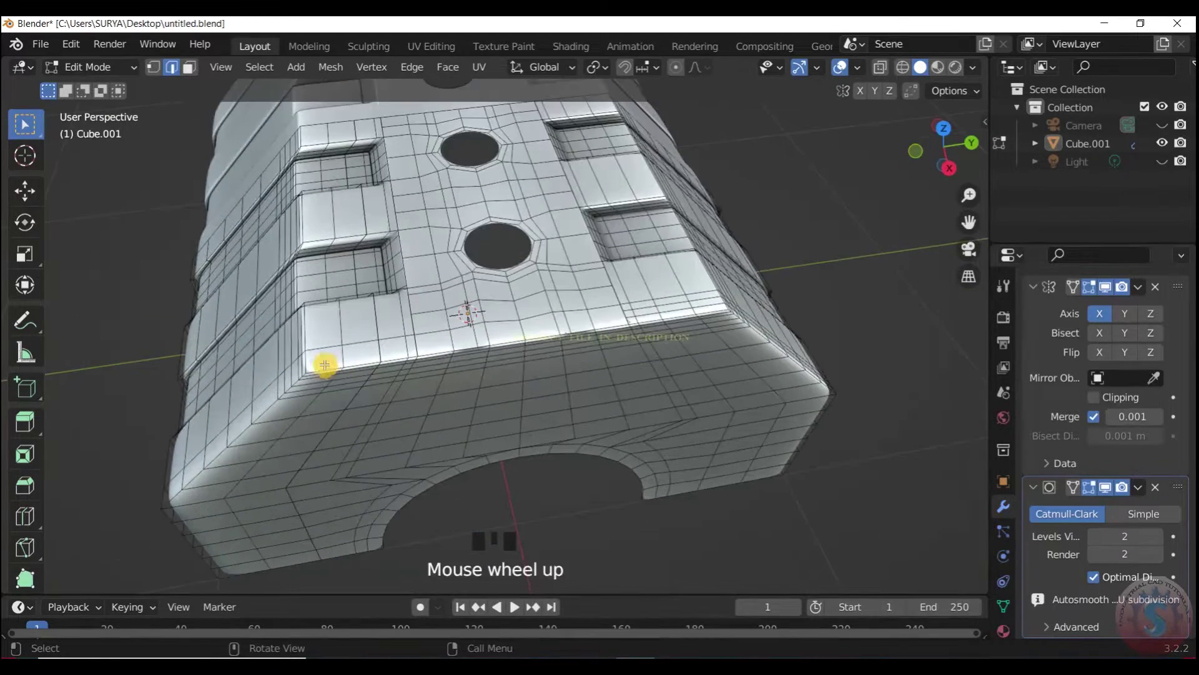
scroll(190, 129, "up", 2)
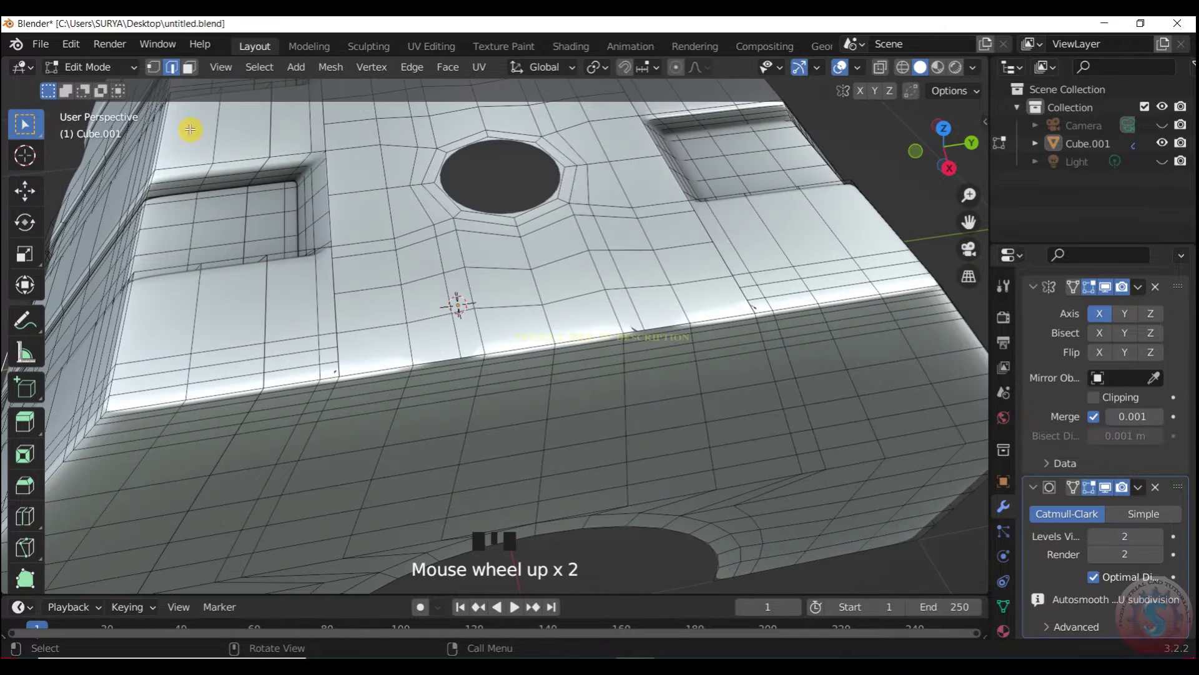
right_click(346, 365)
left_click(333, 341)
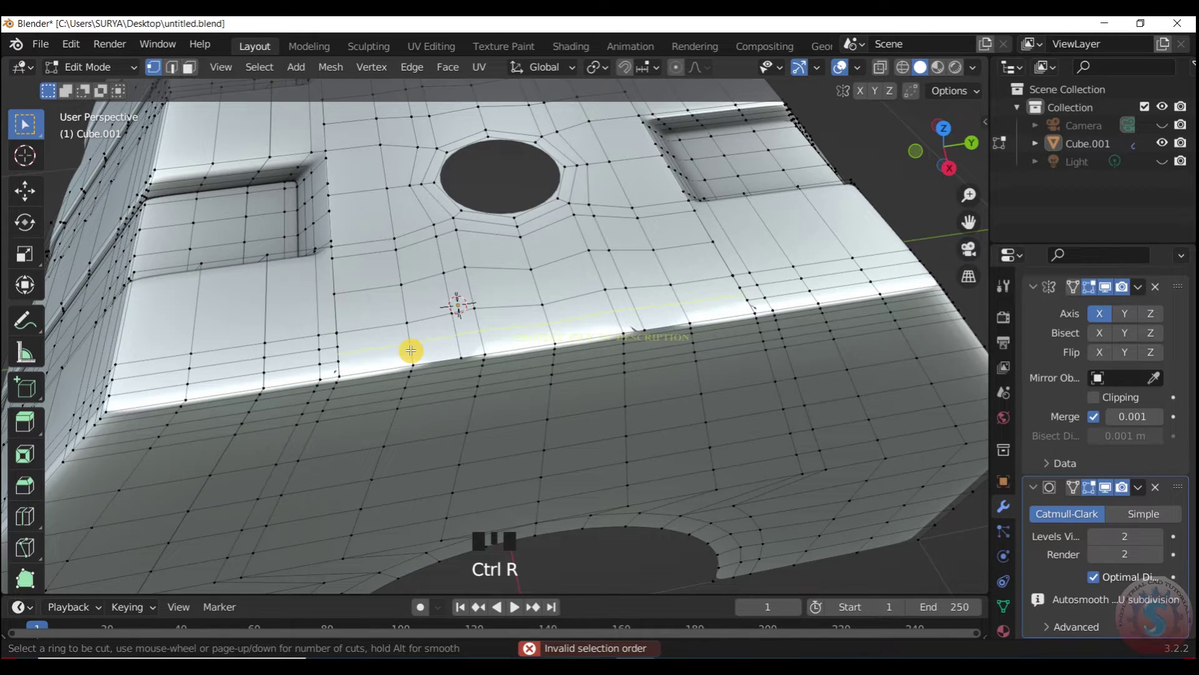
left_click(410, 350)
right_click(423, 354)
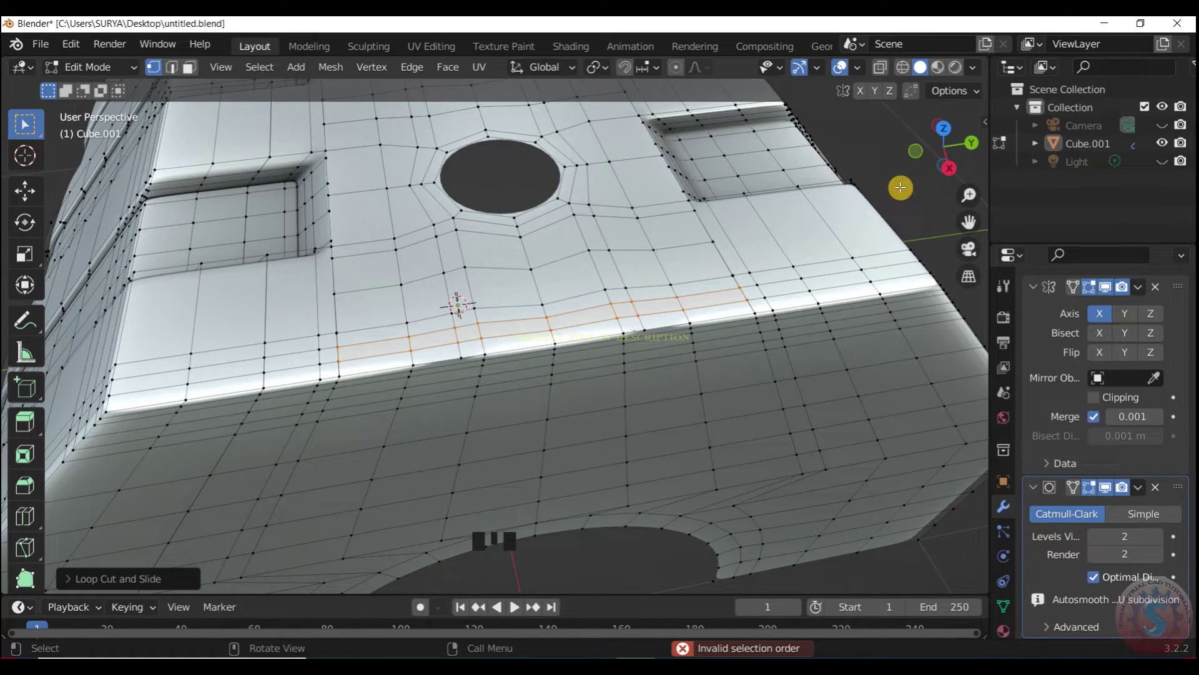
Examine the sharpened edges and grooves from several sides, alternating between Object Mode and Edit Mode and finishing in Object Mode.
left_click(113, 73)
left_click(107, 91)
scroll(551, 315, "down", 5)
left_click_drag(942, 148, 740, 139)
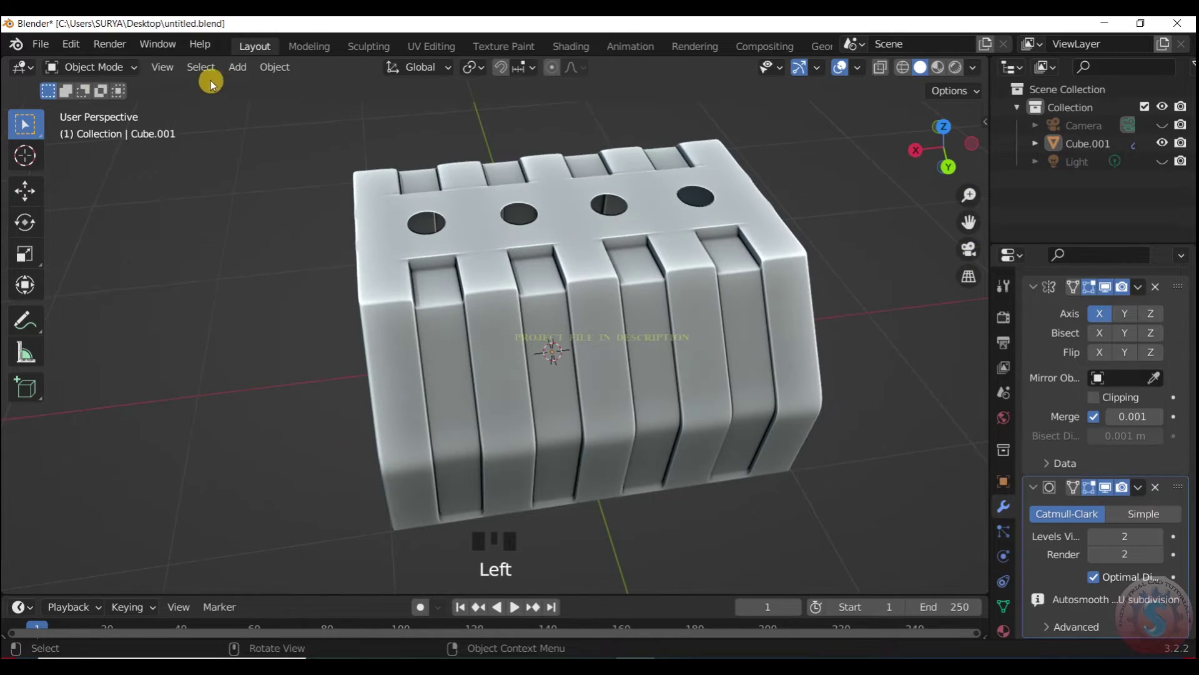
left_click(103, 112)
scroll(383, 156, "up", 3)
left_click_drag(940, 150, 834, 70)
scroll(943, 152, "down", 1)
left_click(111, 71)
left_click(107, 91)
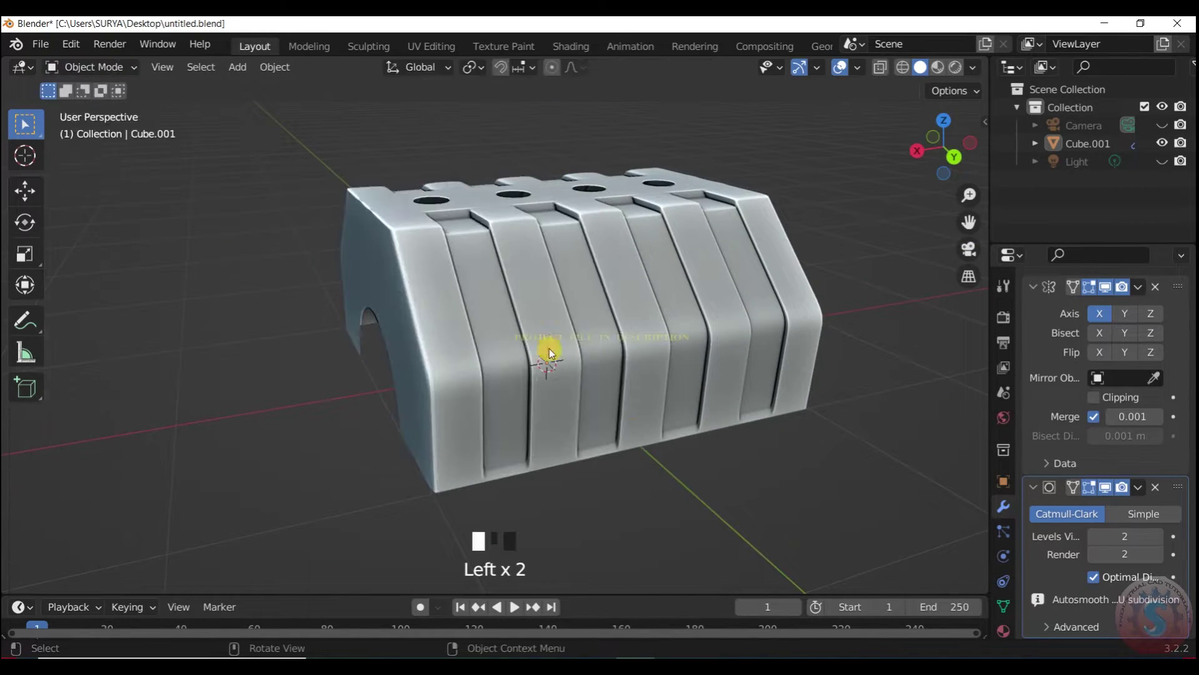
scroll(628, 391, "down", 2)
scroll(632, 395, "up", 1)
Set the Subdivision modifier's viewport levels to 4 and inspect the block from the arched end.
right_click(663, 299)
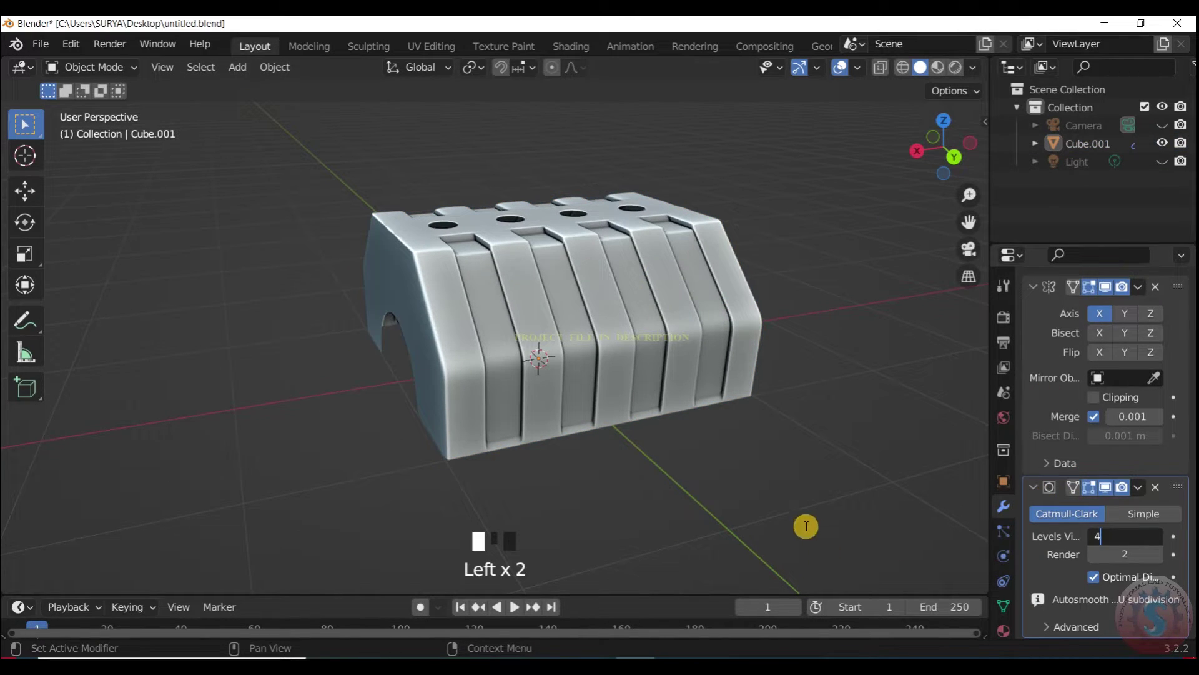
left_click_drag(966, 138, 850, 222)
scroll(838, 233, "down", 3)
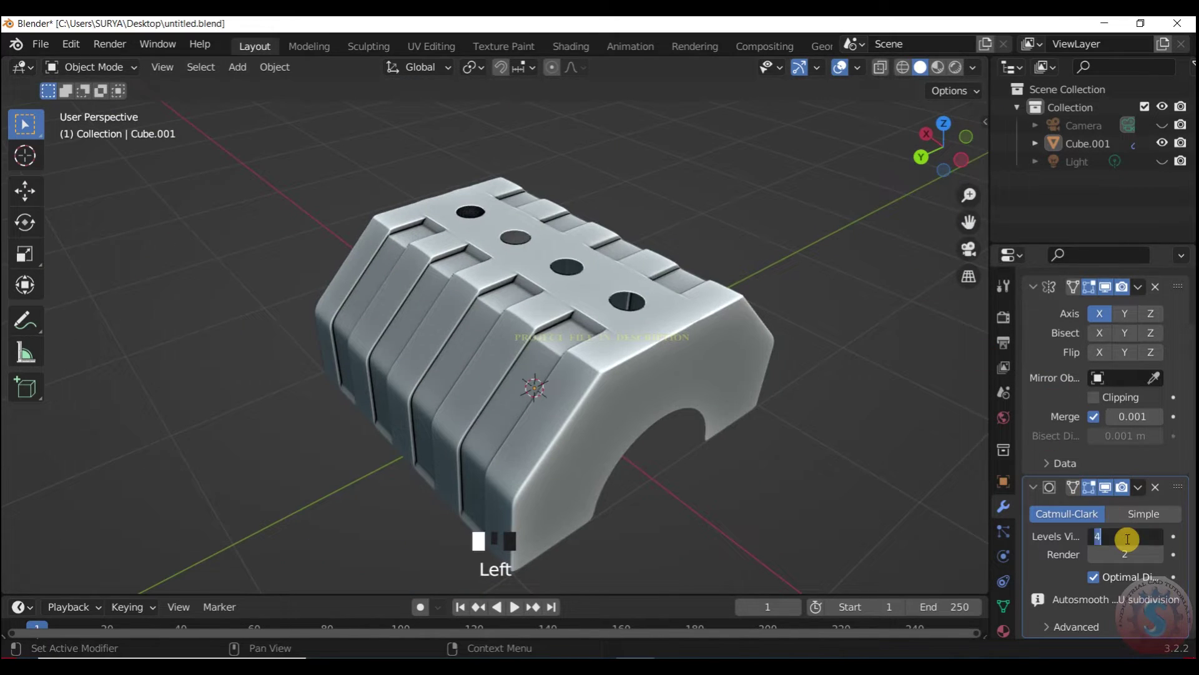
Set the Subdivision modifier's viewport levels to 2 and return to Edit Mode facing the -Y side.
scroll(939, 155, "up", 1)
left_click_drag(939, 153, 939, 148)
left_click(111, 65)
left_click(92, 106)
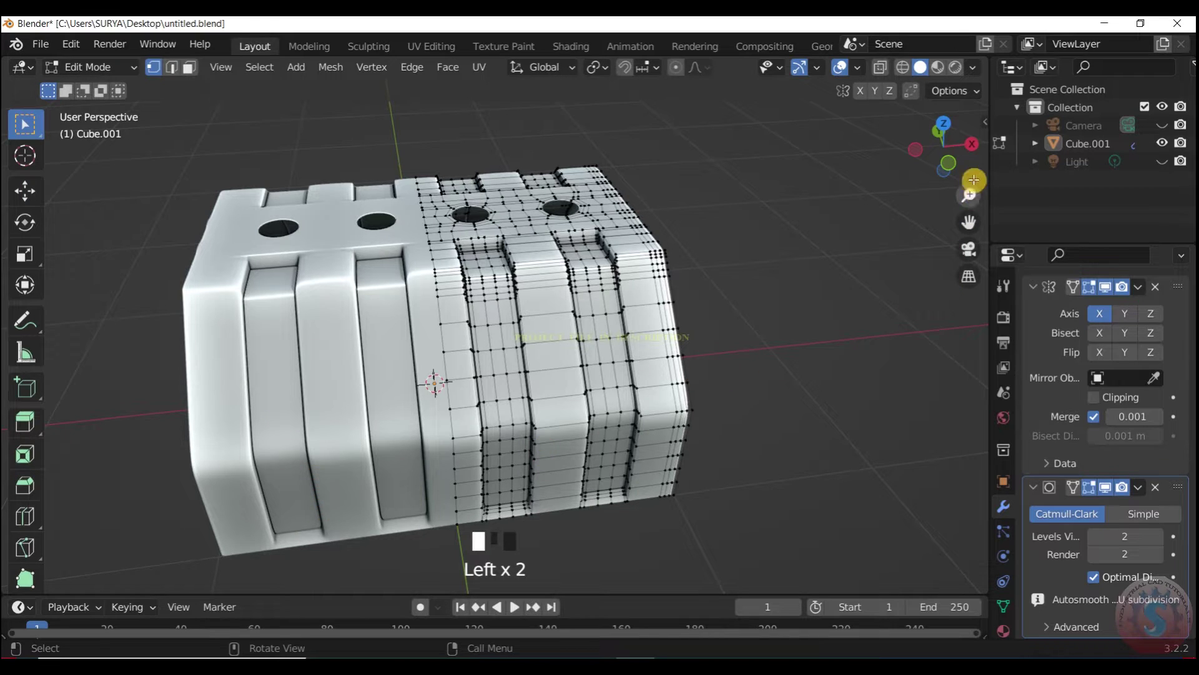
Switch to Object Mode and try scaling the block up in the camera view.
left_click(94, 67)
left_click(94, 85)
scroll(882, 178, "down", 2)
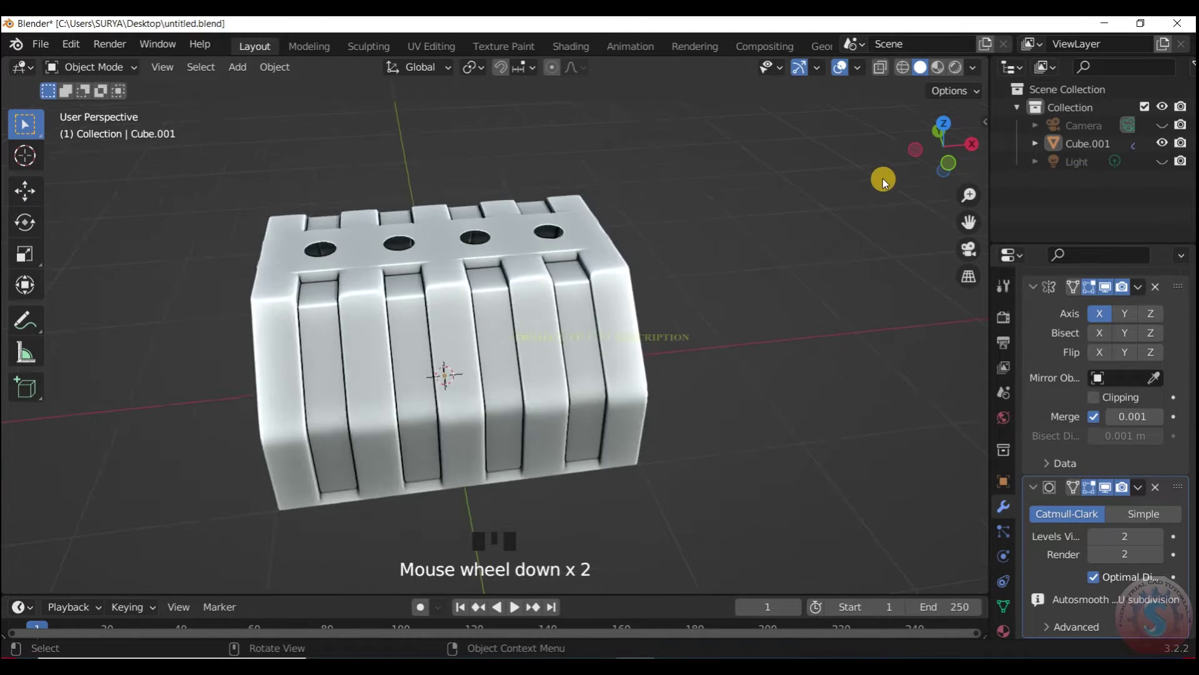
key("KP_0")
left_click(586, 307)
scroll(604, 270, "down", 2)
key("s")
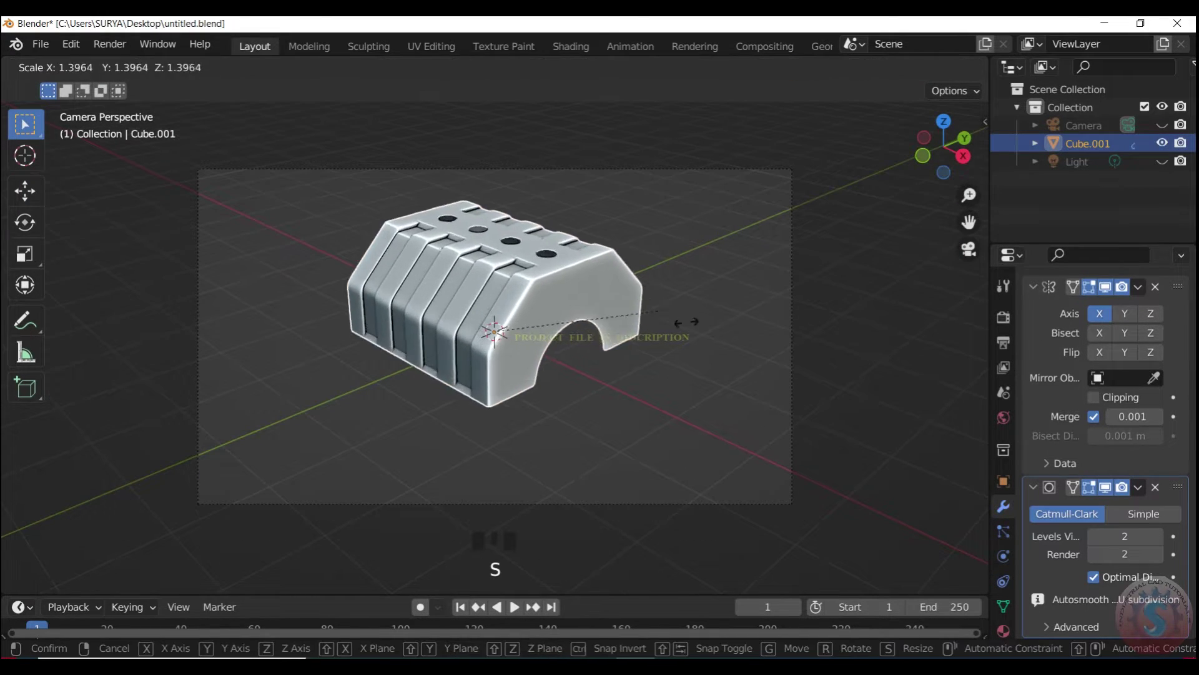
left_click(630, 327)
scroll(755, 264, "up", 1)
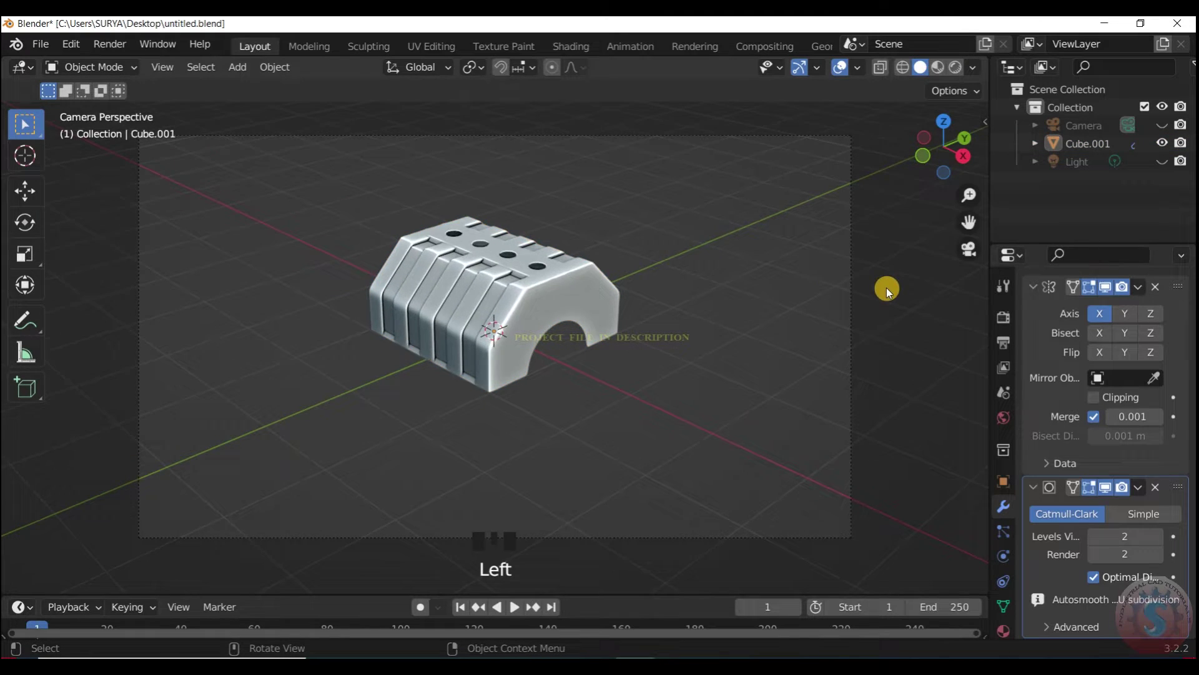
key("KP_0")
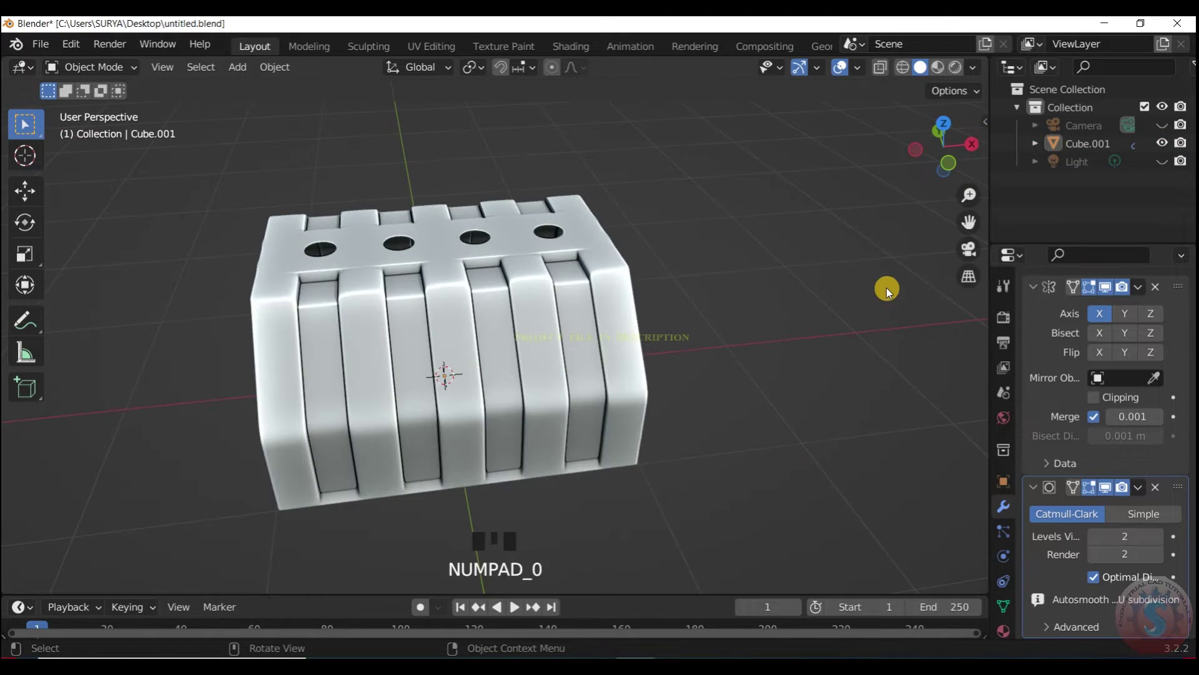
Return to Edit Mode and add loop cuts through the ribs near the top face's rear edge.
scroll(907, 177, "down", 2)
left_click_drag(934, 141, 227, 93)
left_click(97, 68)
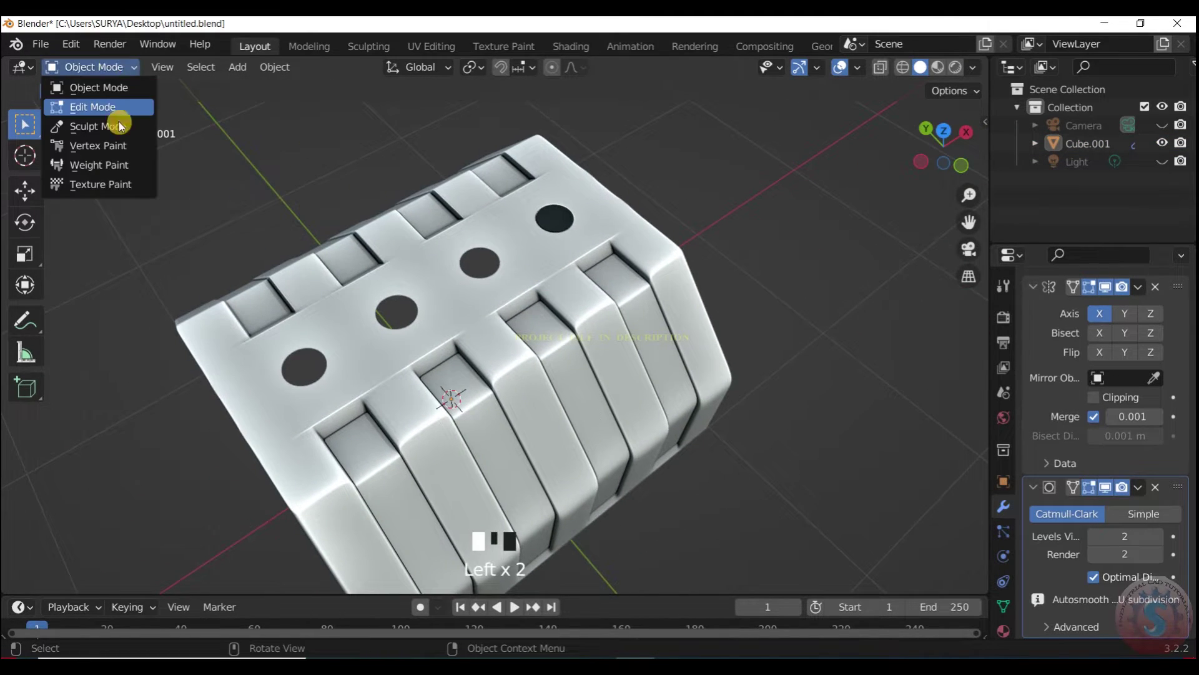
left_click(115, 109)
scroll(900, 164, "up", 1)
mouse_move(939, 139)
left_mouse_down()
mouse_move(858, 167)
mouse_move(942, 139)
mouse_move(942, 160)
mouse_move(927, 145)
left_mouse_up()
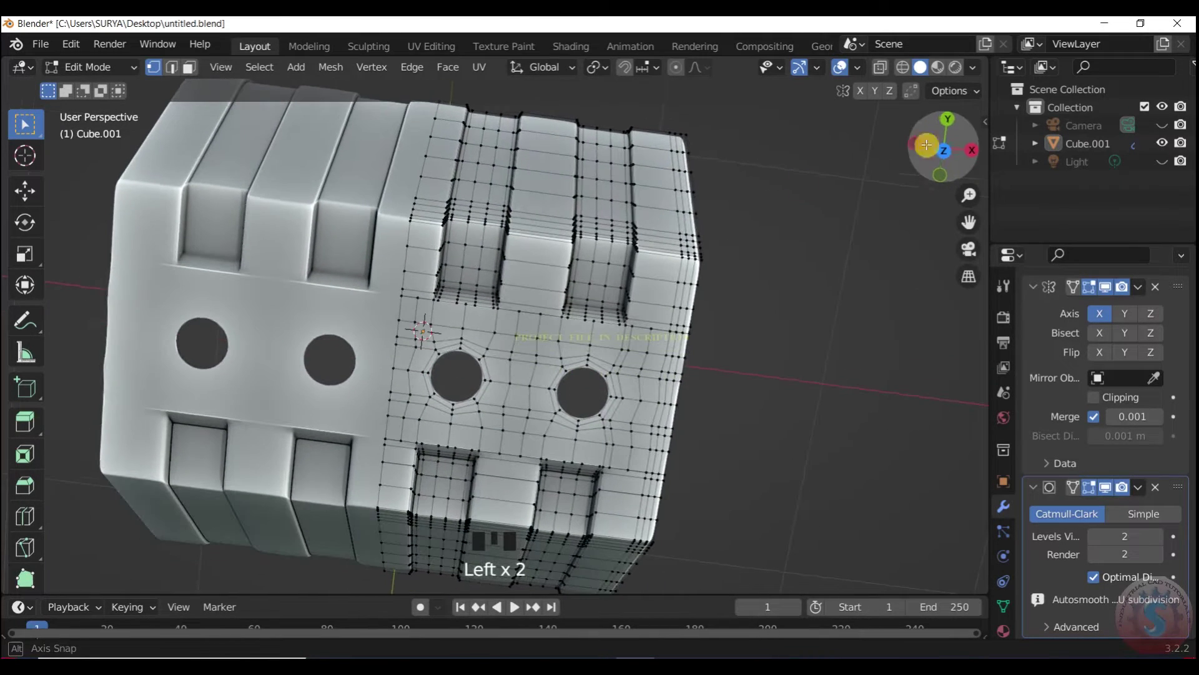
left_click(665, 235)
left_click(520, 226)
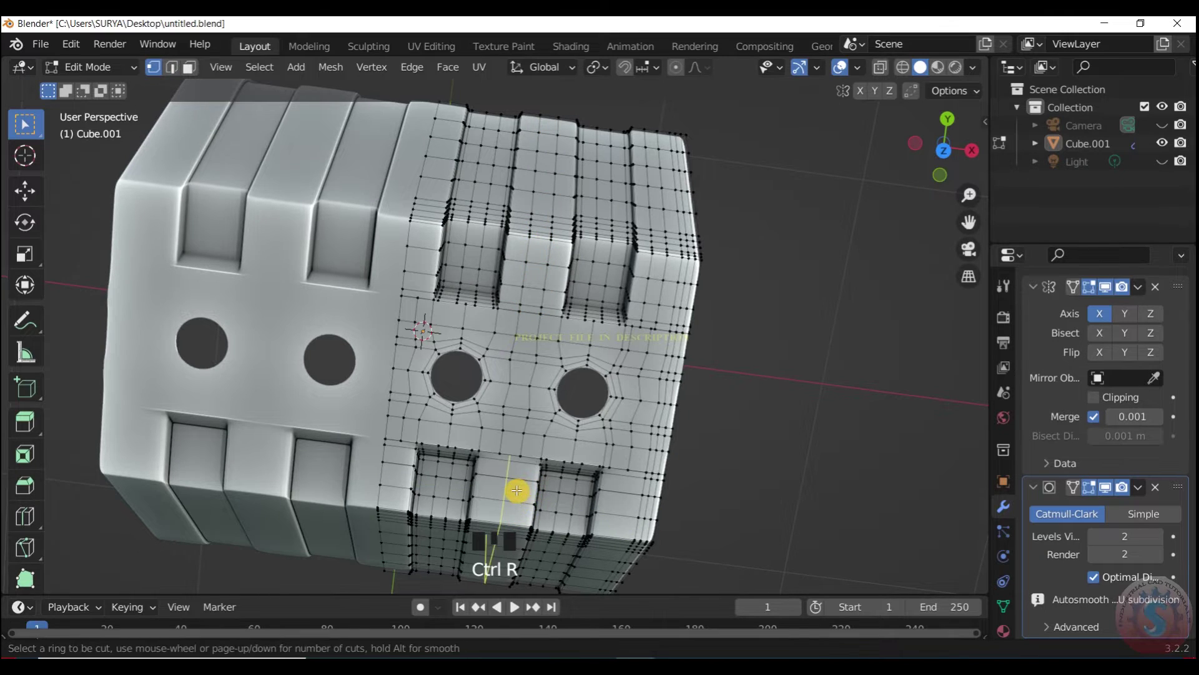
Add a lengthwise loop cut along the middle rib beside the mirror seam.
scroll(784, 265, "down", 2)
left_click_drag(919, 153, 723, 326)
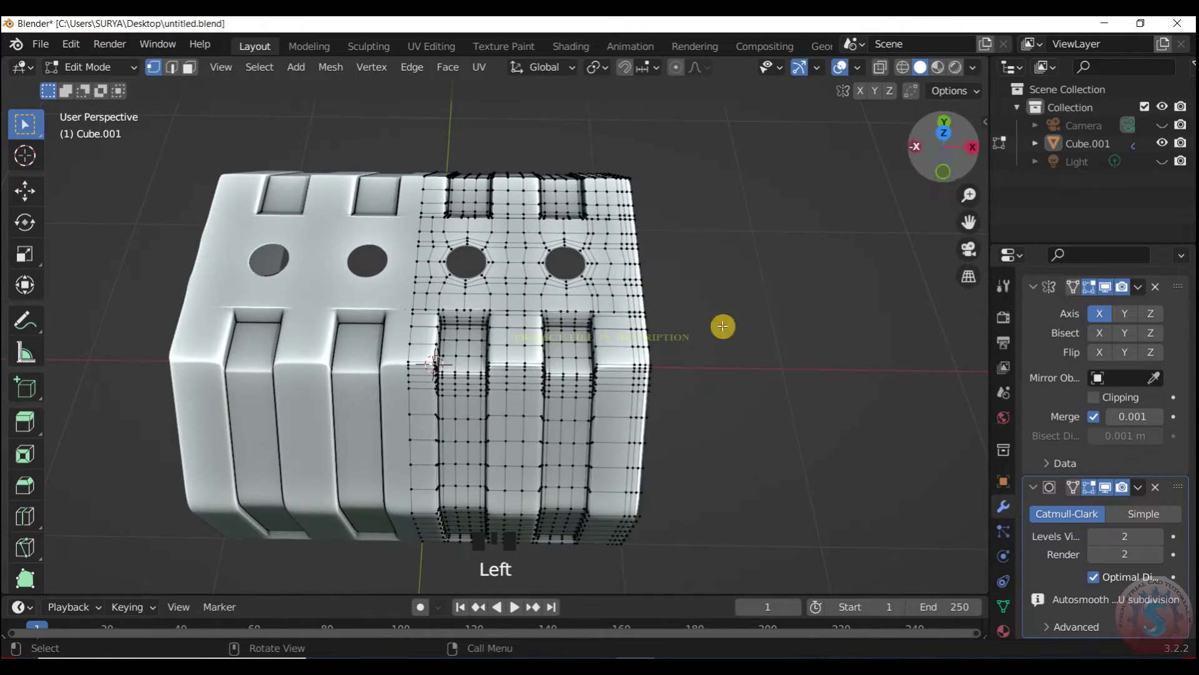
left_click(818, 307)
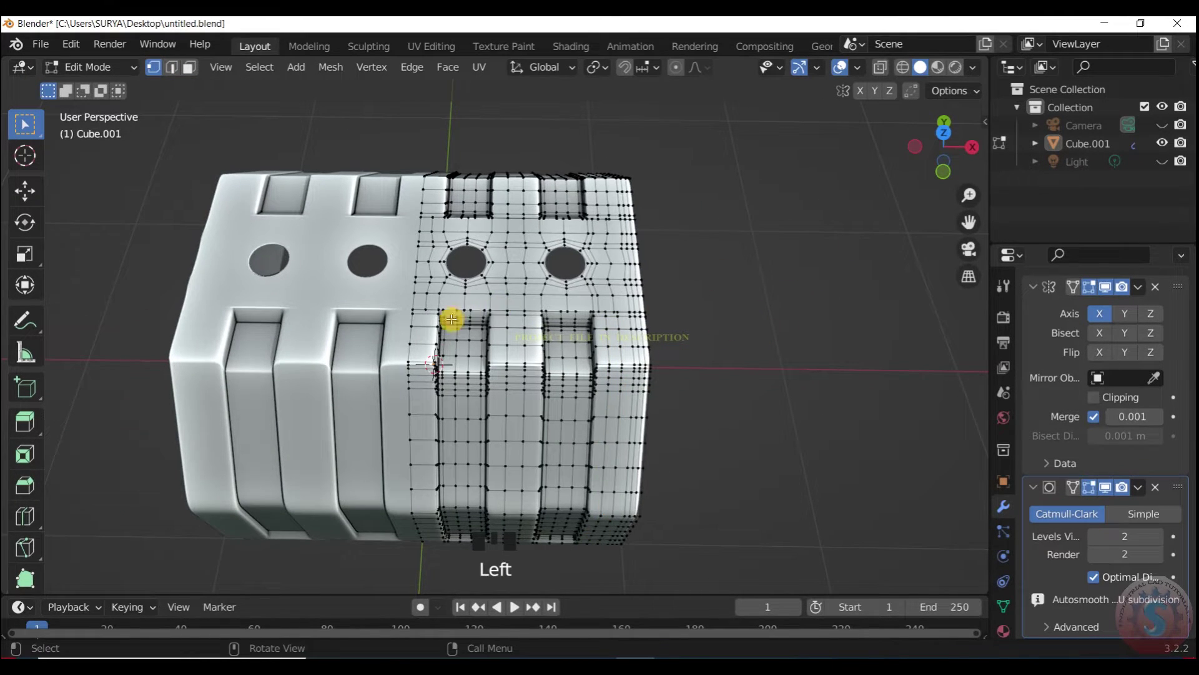
left_click(425, 336)
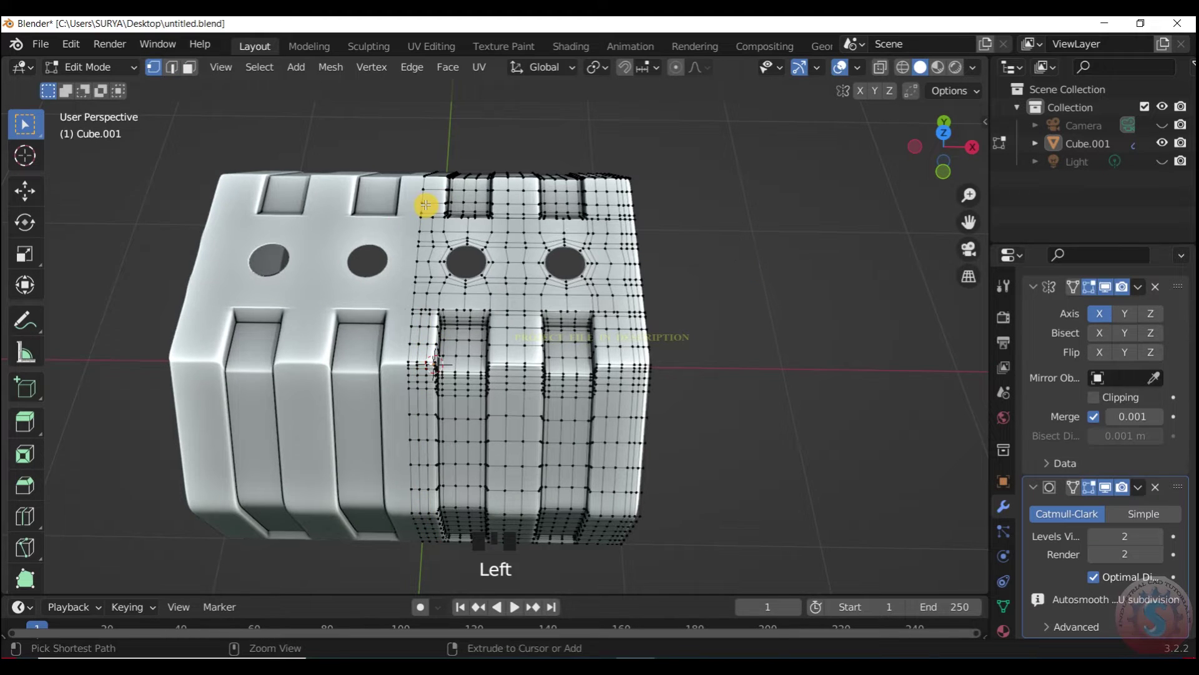
scroll(430, 337, "up", 1)
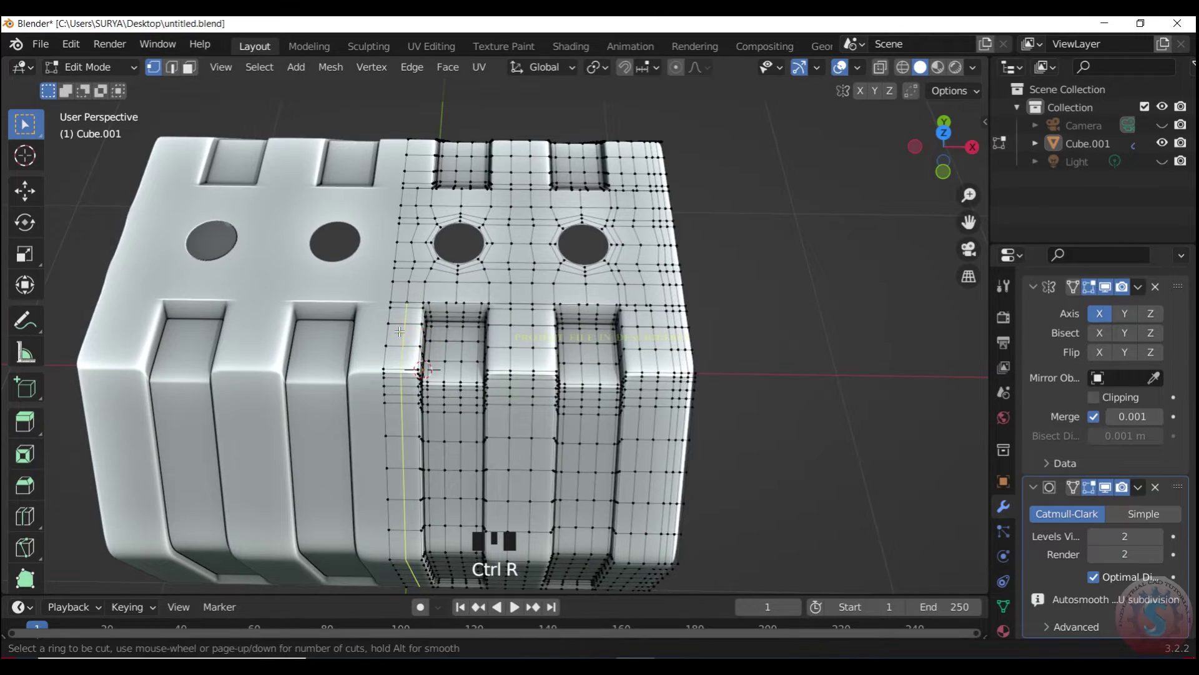
middle_click_drag(728, 259, 409, 312)
scroll(409, 312, "up", 2)
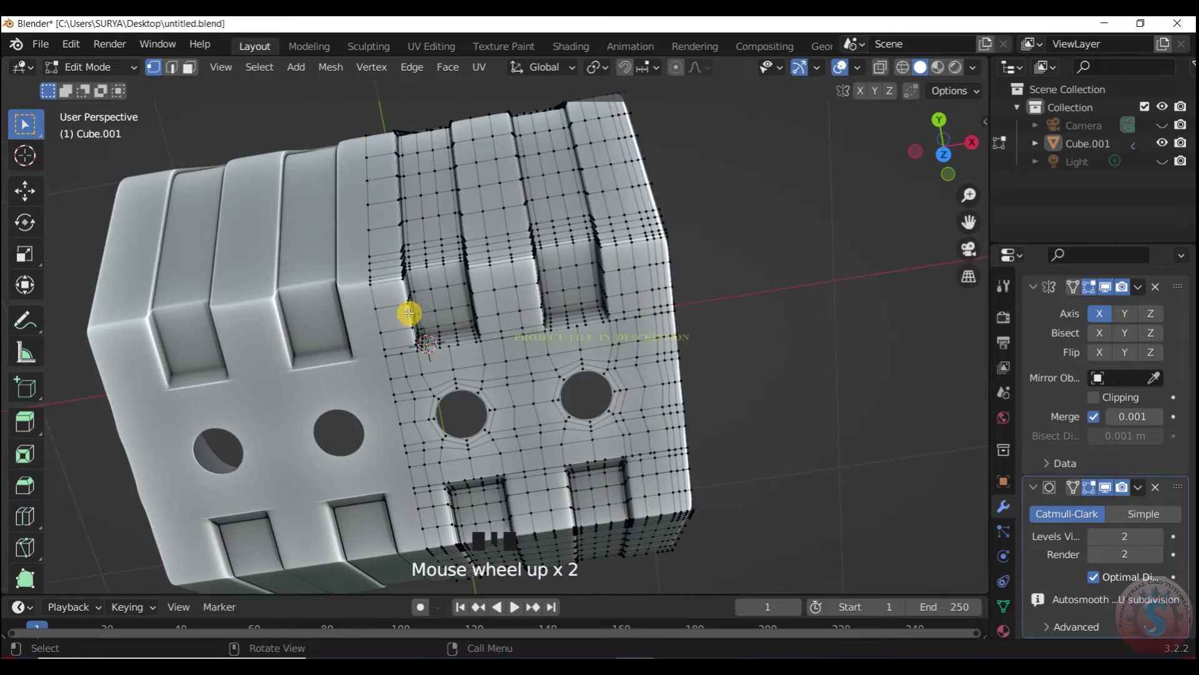
Select the whole mesh, merge its vertices by distance and return to Object Mode.
scroll(741, 225, "down", 4)
left_click_drag(943, 150, 987, 59)
key("a")
key("m")
left_click(610, 300)
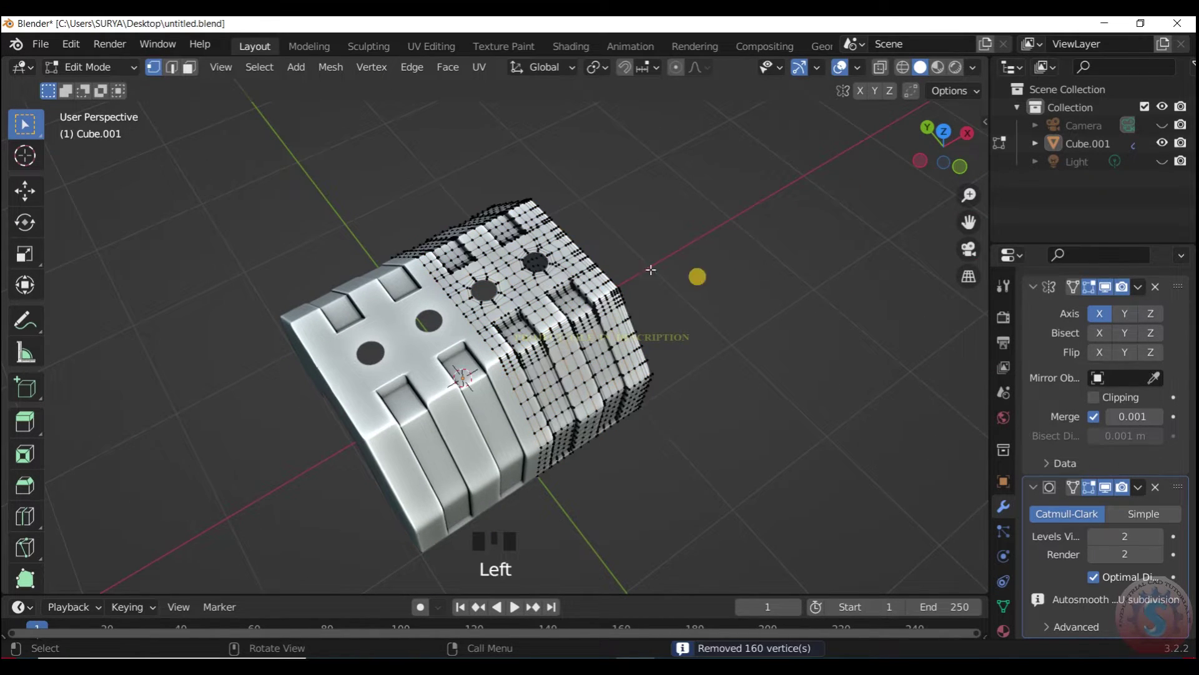
left_click(87, 67)
left_click(84, 83)
Examine the merged block from the outside and underneath, briefly checking its mesh in Edit Mode and finishing in Object Mode.
left_click_drag(943, 150, 700, 118)
left_click(75, 69)
left_click(80, 106)
left_click(87, 66)
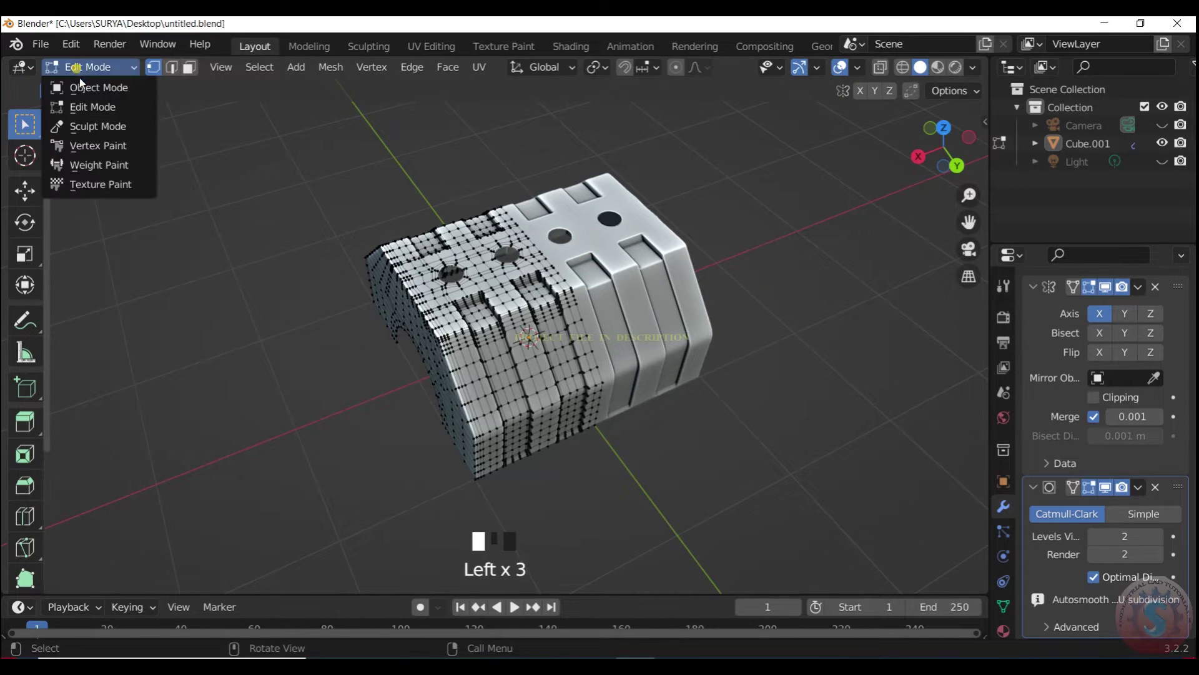
left_click(97, 85)
scroll(812, 187, "up", 1)
left_click_drag(943, 148, 906, 150)
scroll(935, 171, "up", 2)
scroll(933, 155, "up", 2)
Select the block, apply its Subdivision modifier followed by its Mirror modifier, and deselect it.
left_click(892, 336)
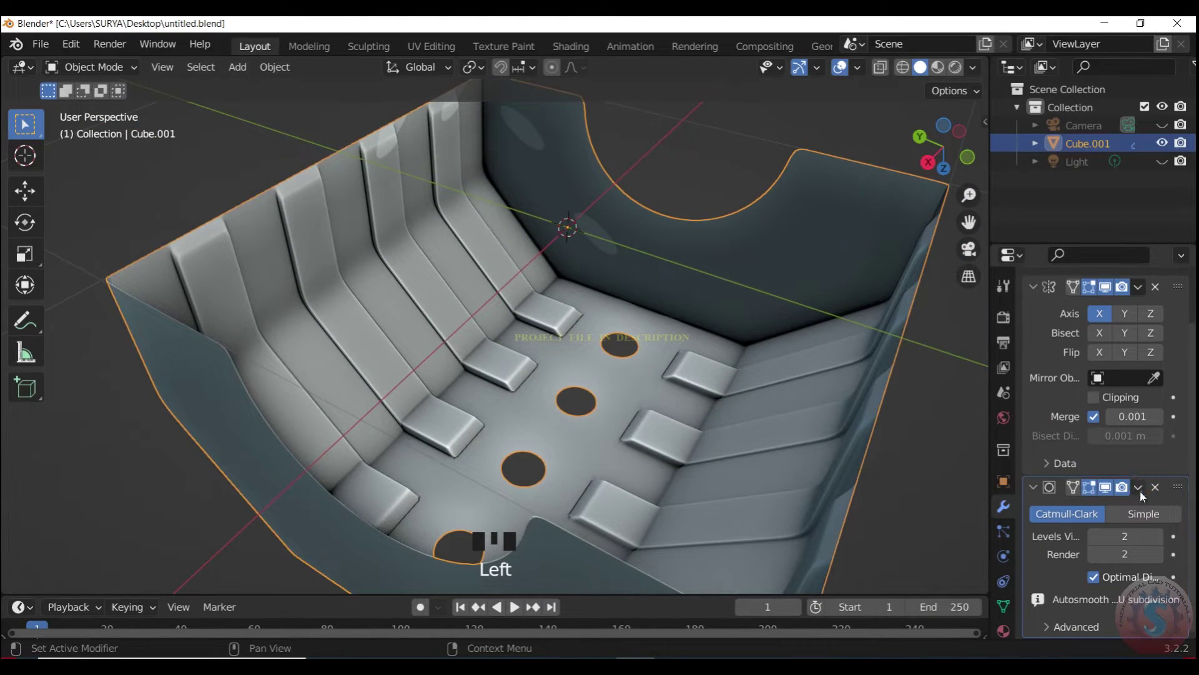
left_click(1086, 507)
left_click(1138, 343)
left_click(1077, 364)
scroll(863, 392, "down", 3)
left_click(779, 297)
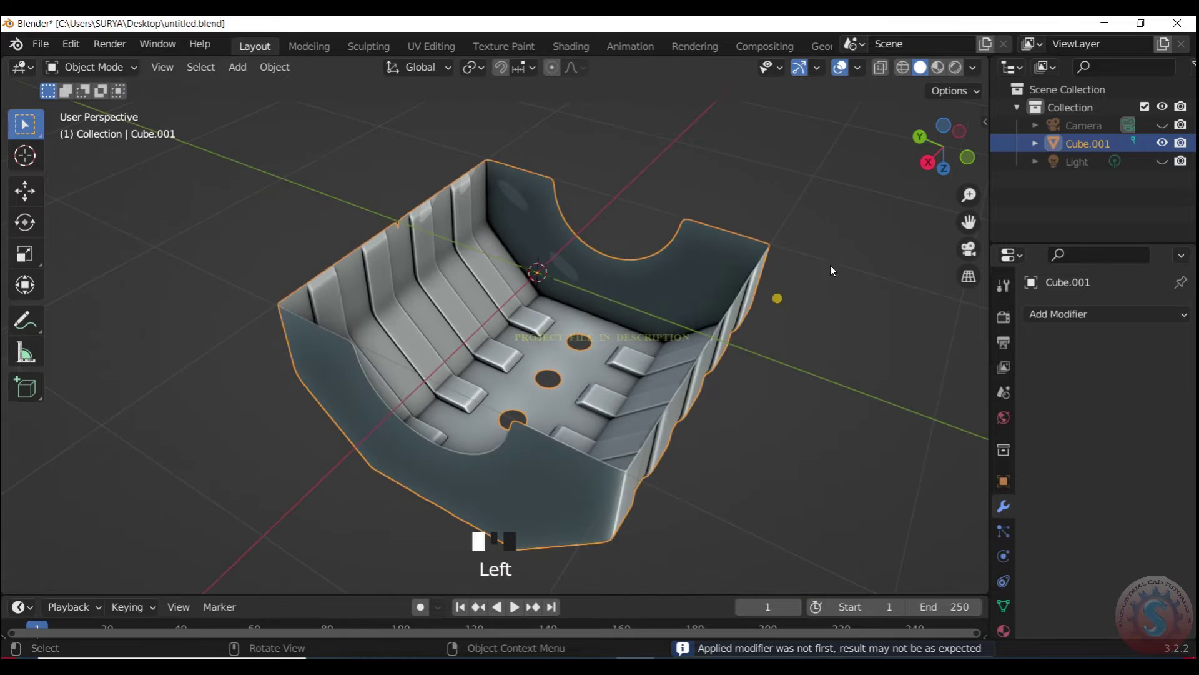
Save the Blender file and view the finished block up close through the camera.
left_click_drag(942, 149, 878, 118)
key("ctrl+s")
left_click_drag(913, 181, 938, 153)
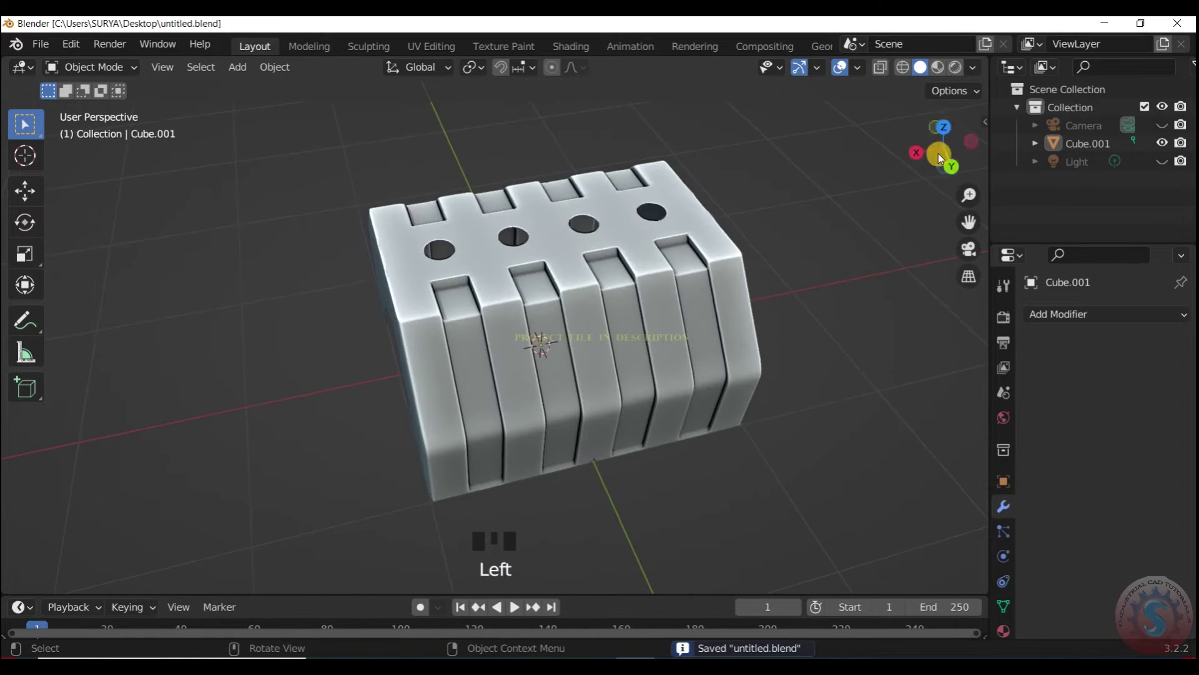
key("KP_0")
key("KP_0")
key("KP_0")
scroll(459, 269, "up", 4)
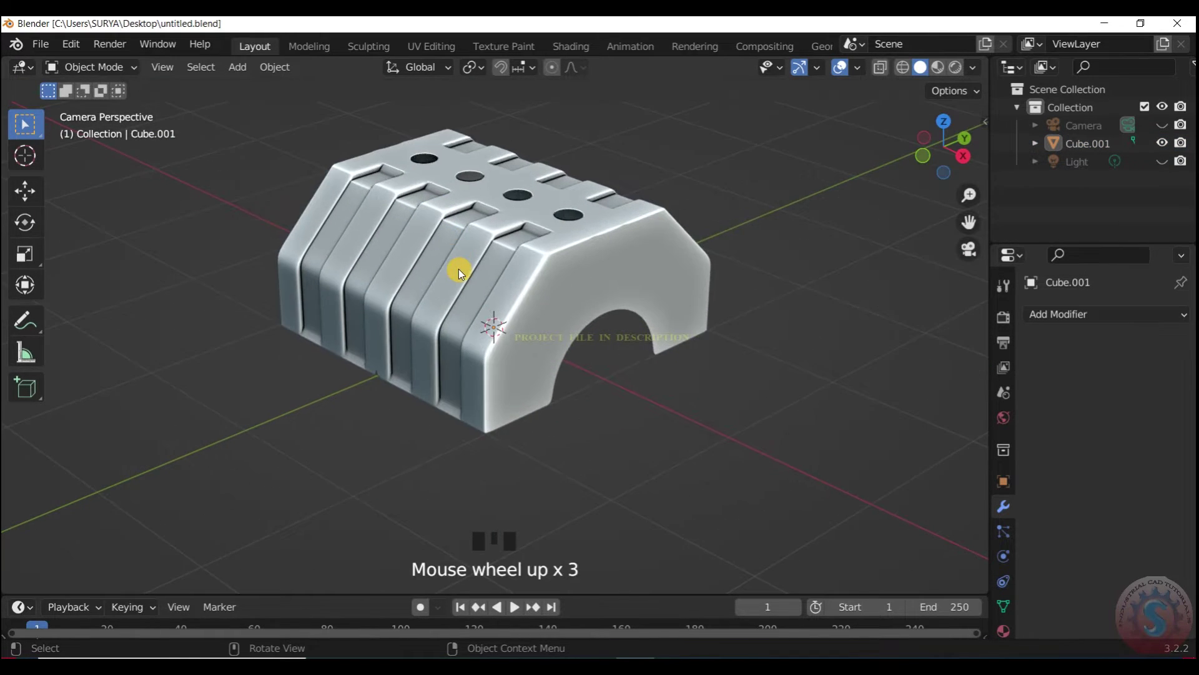
Switch the viewport lighting to MatCap with the shiny metallic sphere with a bright centre.
left_click(972, 67)
left_click(962, 156)
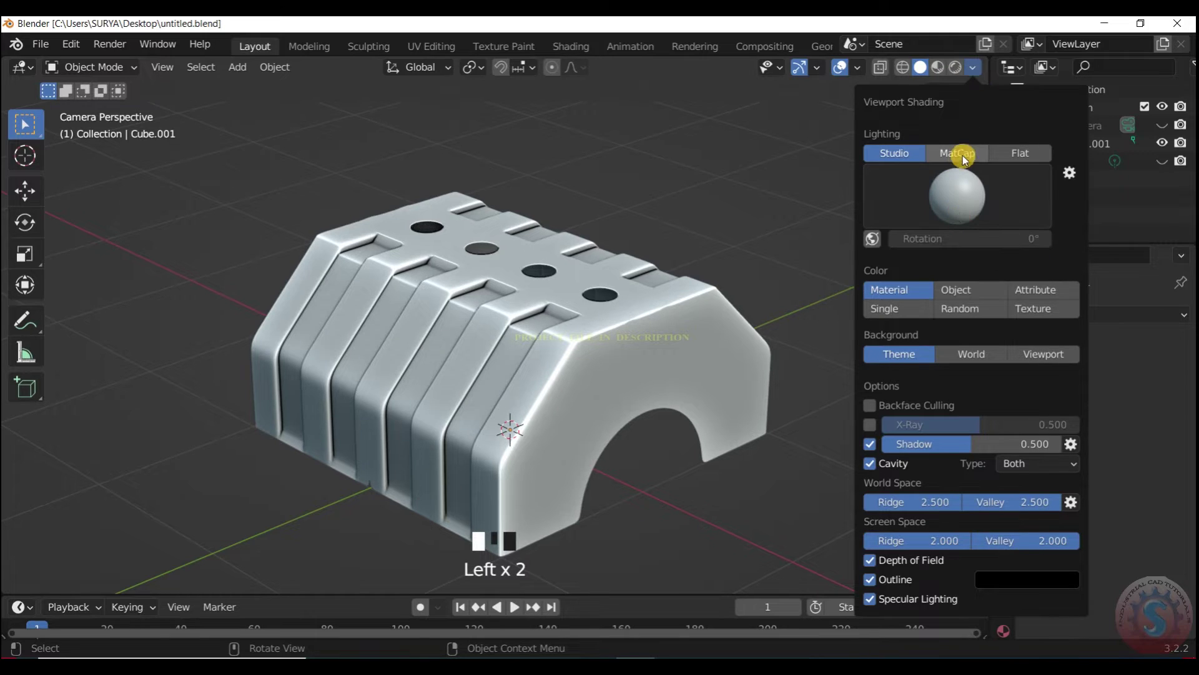
left_click(957, 195)
left_click(640, 363)
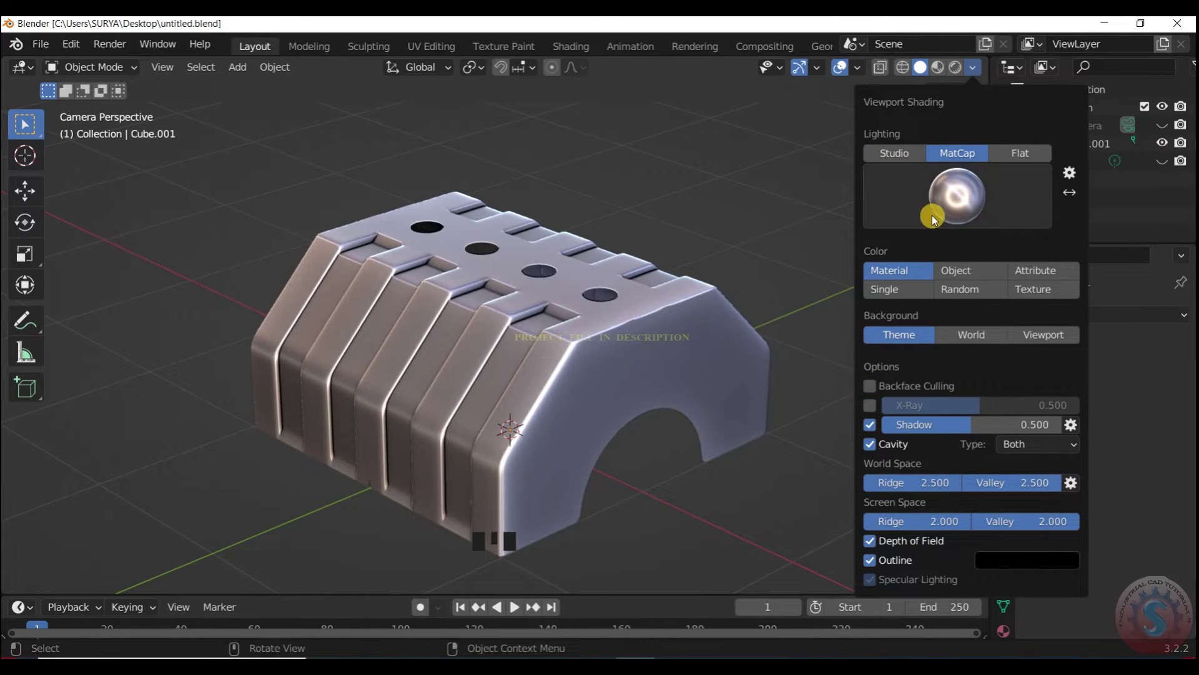
Examine the metallic-looking block up close in Object Mode and its dense mesh in Edit Mode from several angles.
left_click_drag(934, 160, 1184, 209)
scroll(949, 143, "up", 8)
scroll(944, 148, "down", 3)
left_click_drag(945, 148, 971, 145)
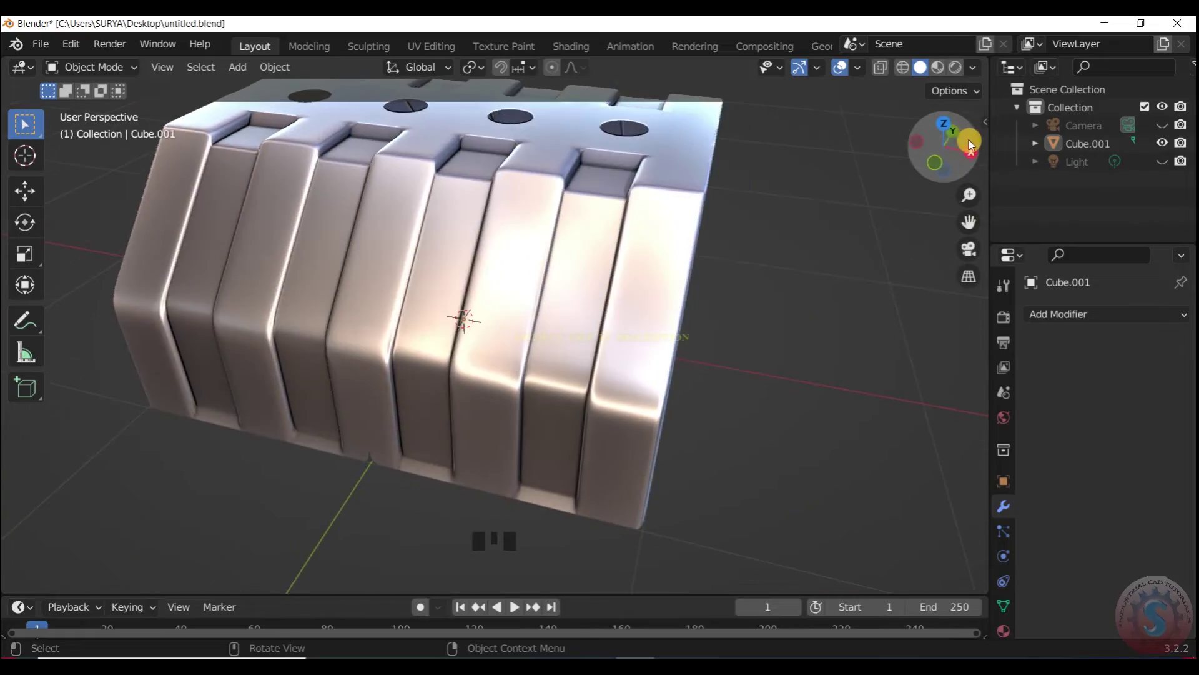
left_click(93, 66)
left_click(94, 102)
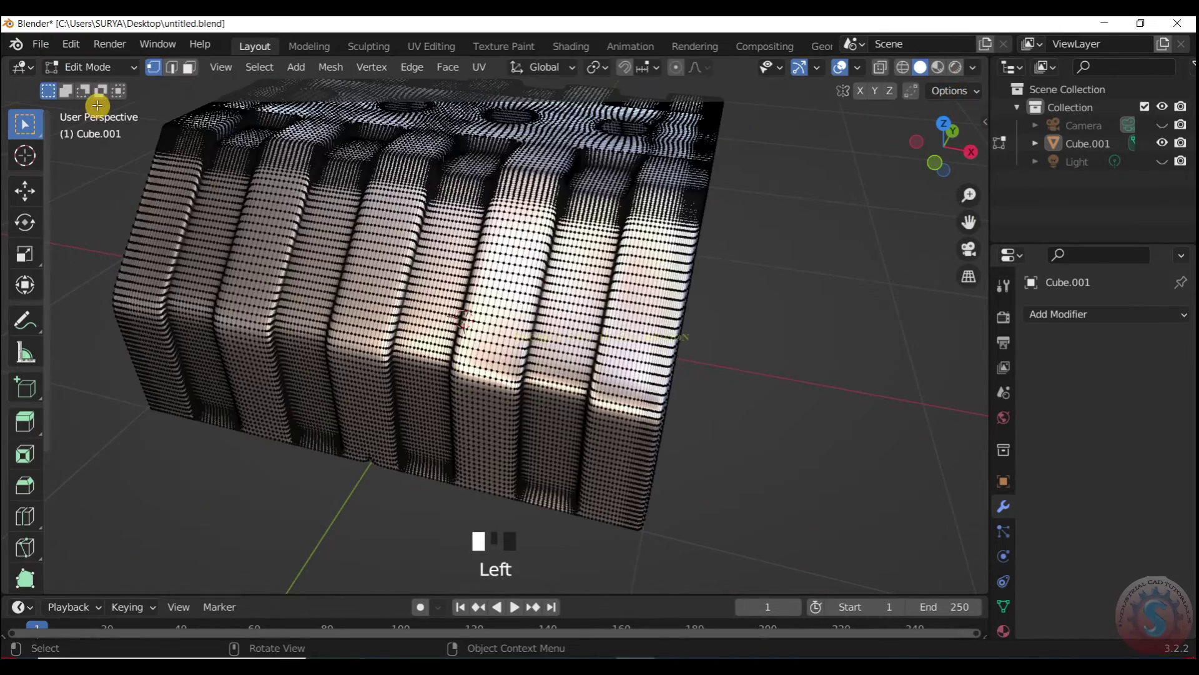
scroll(790, 273, "down", 2)
mouse_move(943, 147)
left_mouse_down()
mouse_move(955, 164)
mouse_move(787, 200)
mouse_move(856, 66)
mouse_move(875, 128)
mouse_move(781, 113)
mouse_move(771, 140)
mouse_move(899, 156)
mouse_move(765, 113)
mouse_move(1050, 157)
mouse_move(969, 134)
left_mouse_up()
scroll(944, 147, "up", 3)
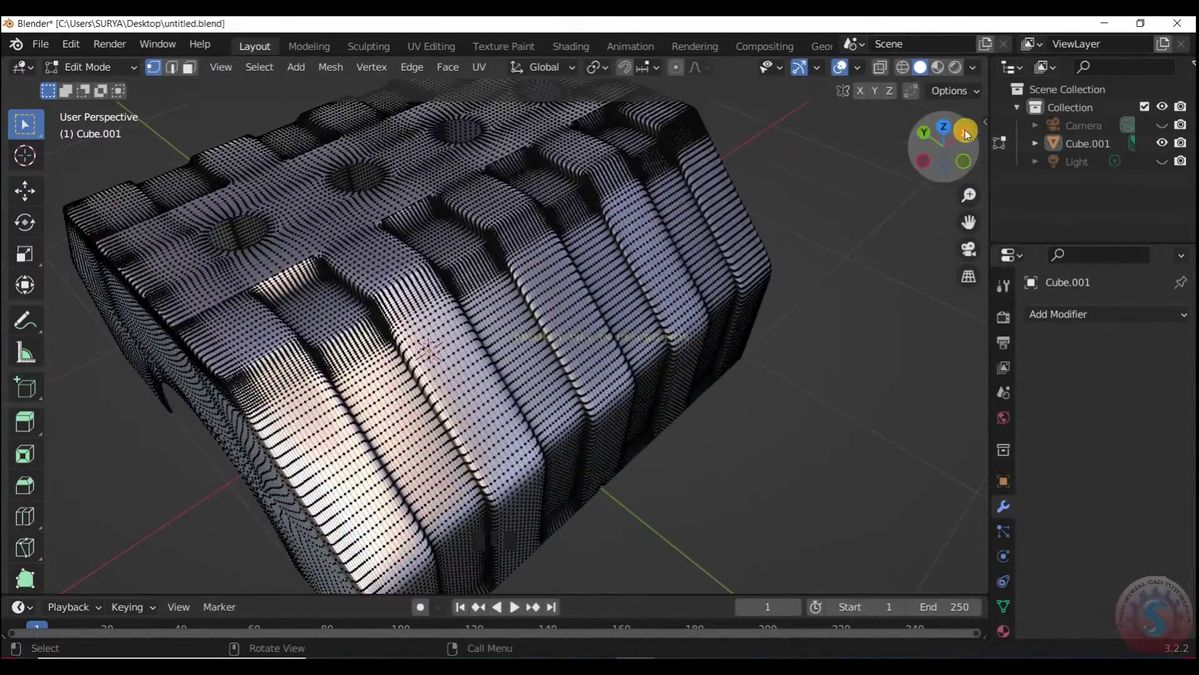
Change the viewport MatCap to the glossy dark red sphere.
scroll(968, 134, "down", 2)
left_click(973, 68)
left_click(957, 195)
left_click(969, 328)
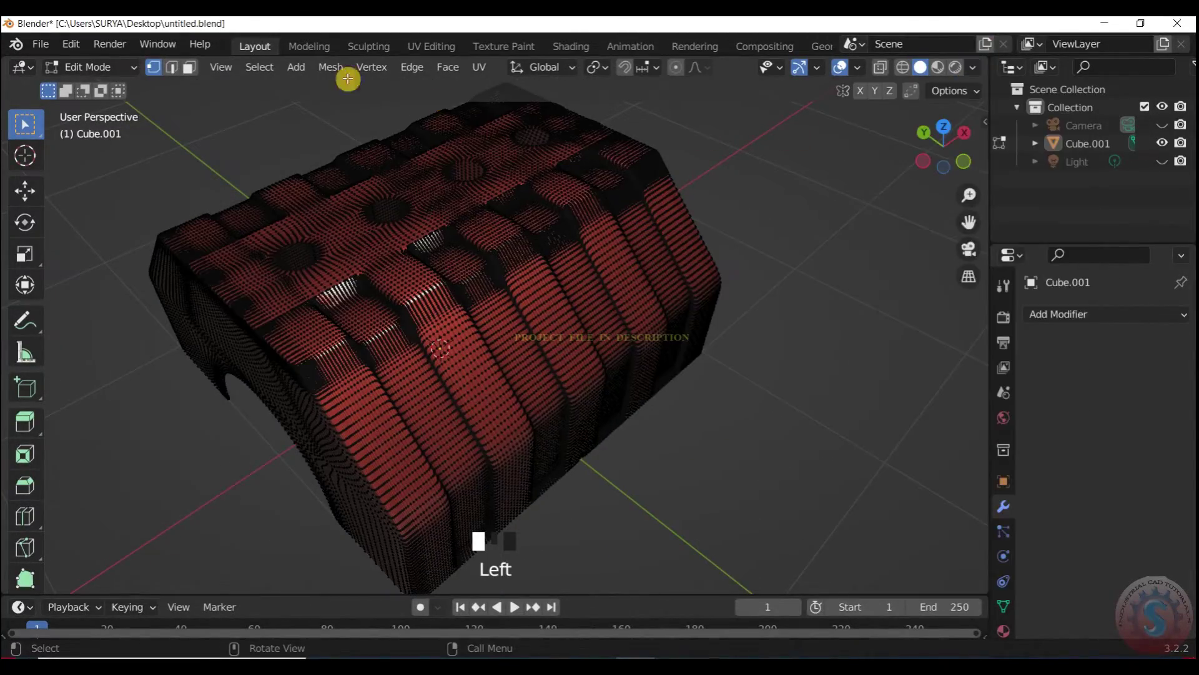
Return to Object Mode and make the Camera and Light visible in the viewport.
left_click(109, 69)
left_click(84, 87)
left_click_drag(945, 140, 644, 87)
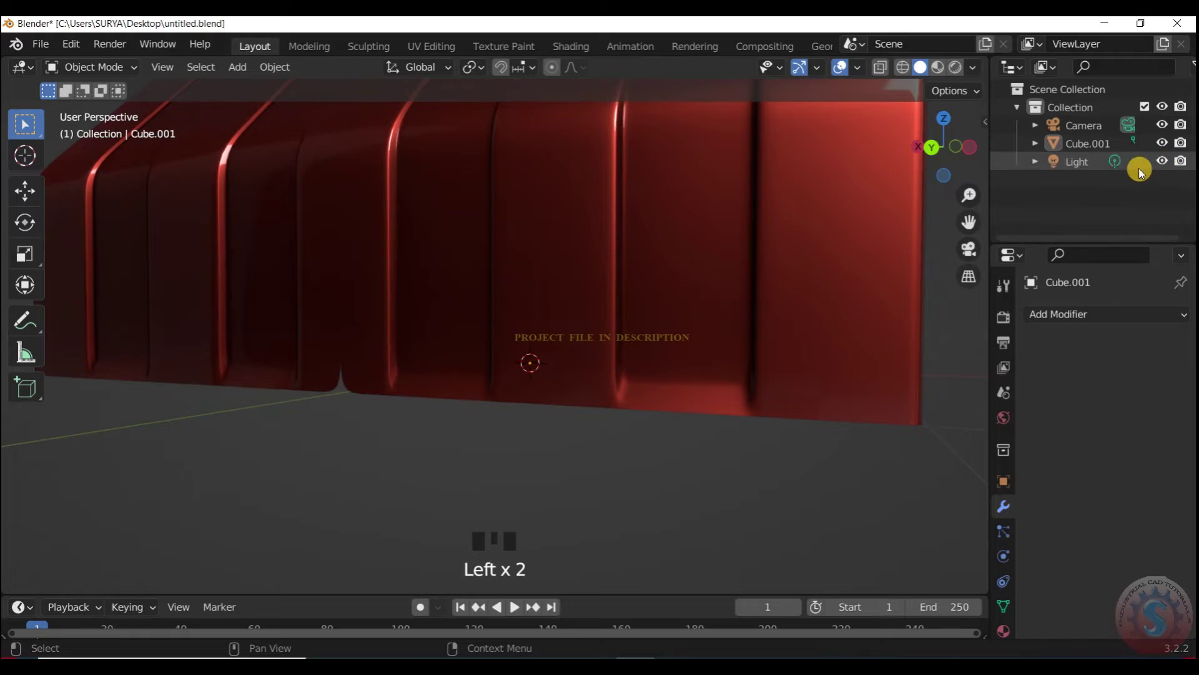
left_click_drag(950, 150, 734, 194)
scroll(951, 152, "down", 4)
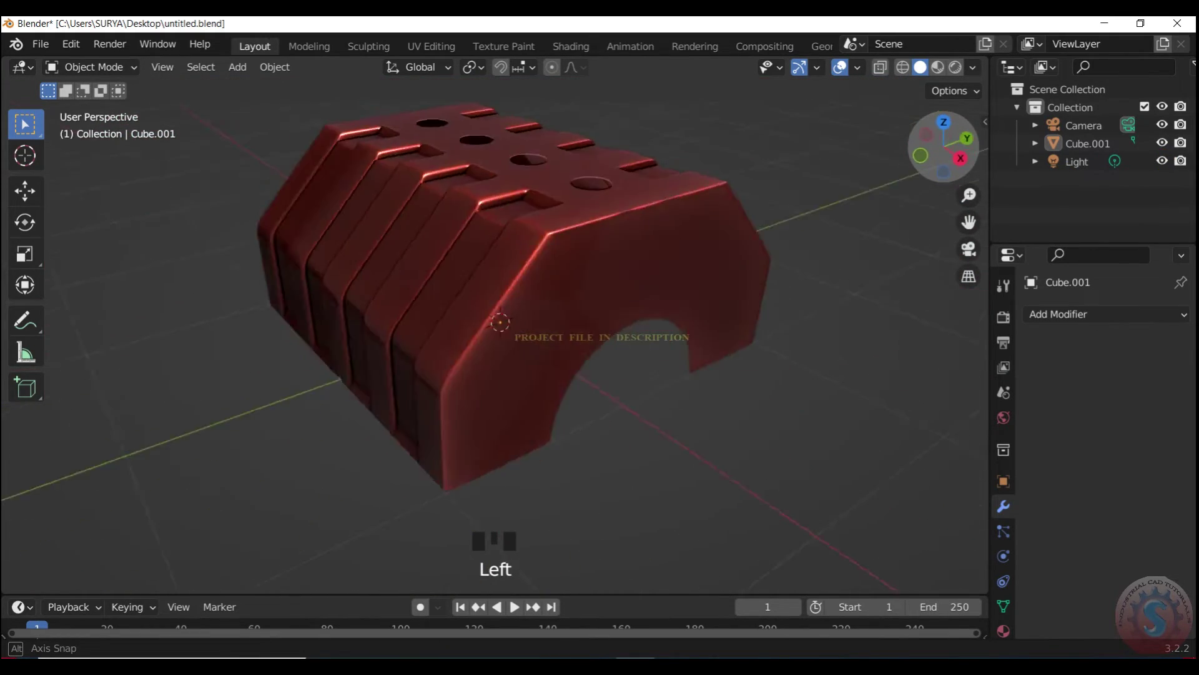
Enter Edit Mode and examine the dense mesh around the arched end and the grooved side.
left_click(94, 67)
left_click(85, 102)
scroll(943, 160, "up", 2)
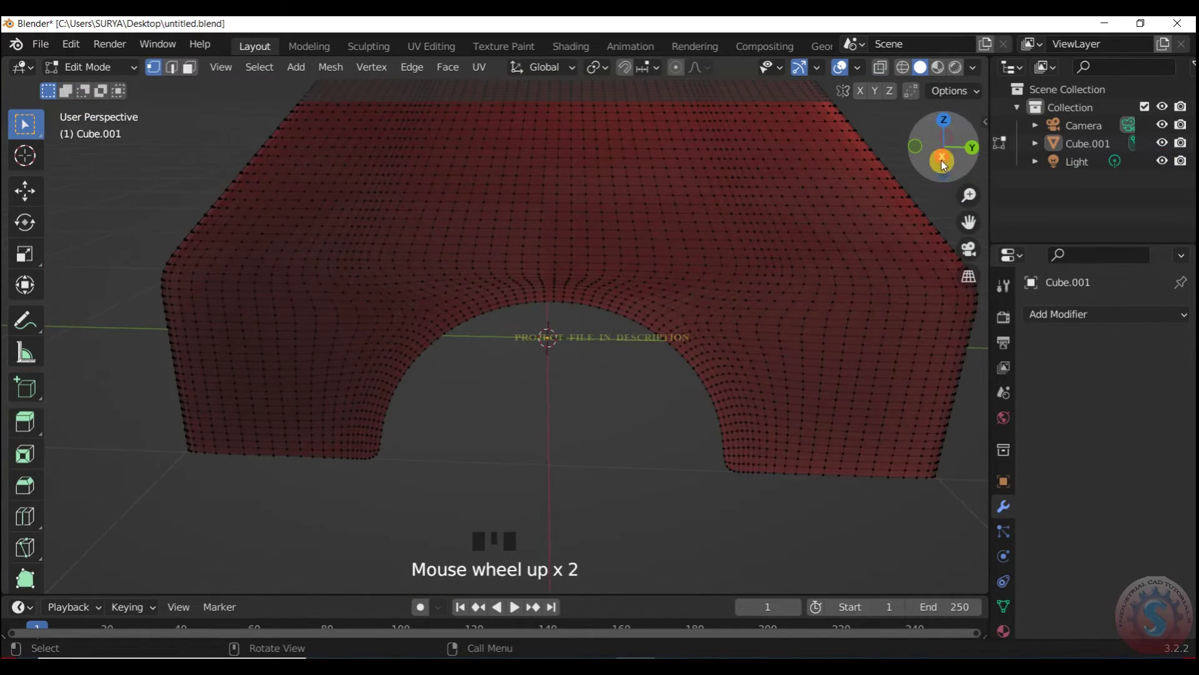
left_click_drag(943, 160, 924, 159)
scroll(924, 158, "down", 6)
Try the rainbow normal, white, glossy red and glossy dark grey MatCaps on the block.
left_click(973, 67)
left_click(958, 195)
left_click(966, 259)
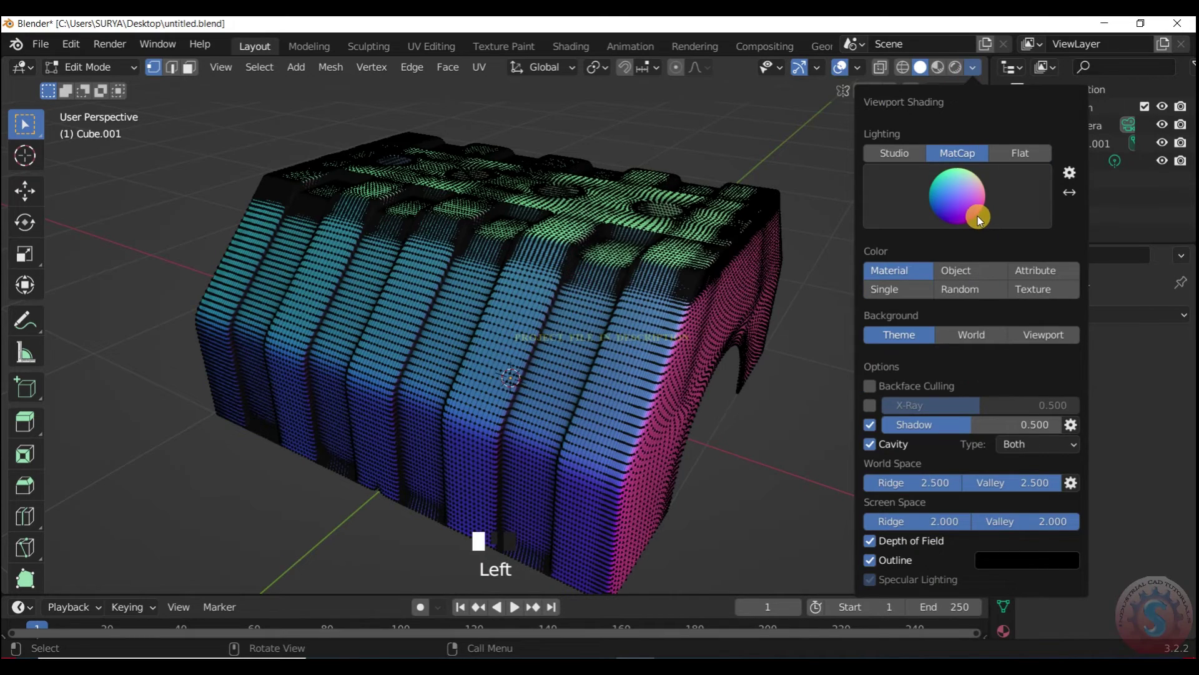
left_click(960, 210)
left_click(1020, 259)
left_click(979, 214)
left_click(967, 313)
left_click(962, 210)
left_click(1020, 313)
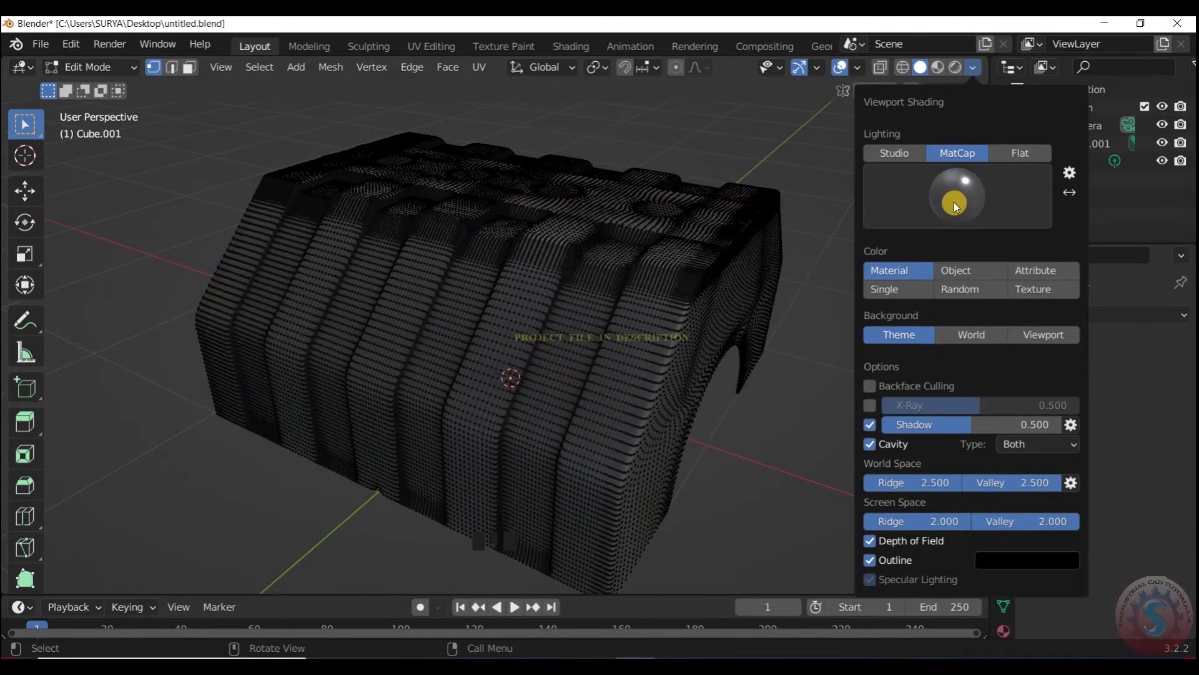
Set the viewport MatCap to the matte black sphere and return to Object Mode.
left_click(955, 203)
left_click(754, 147)
left_click(957, 196)
left_click(758, 260)
left_click(90, 67)
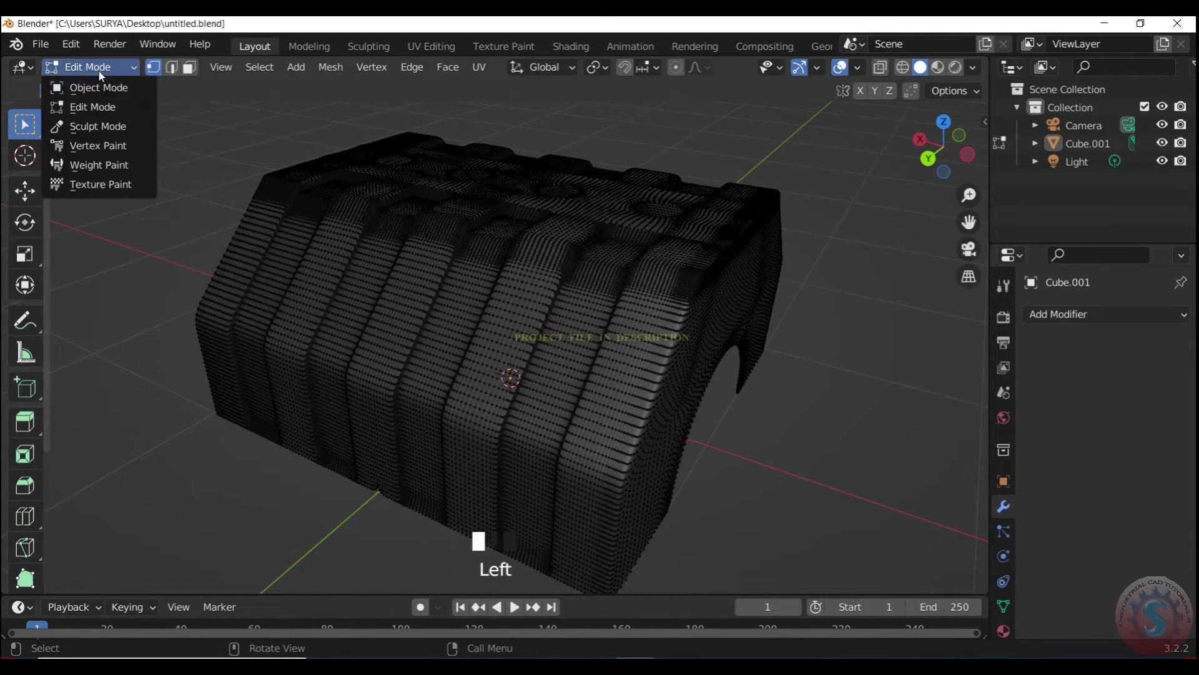
left_click(88, 86)
Inspect the dark-shaded block from its arched end, grooved side and top.
scroll(941, 150, "up", 2)
scroll(934, 134, "down", 4)
left_click_drag(941, 148, 838, 135)
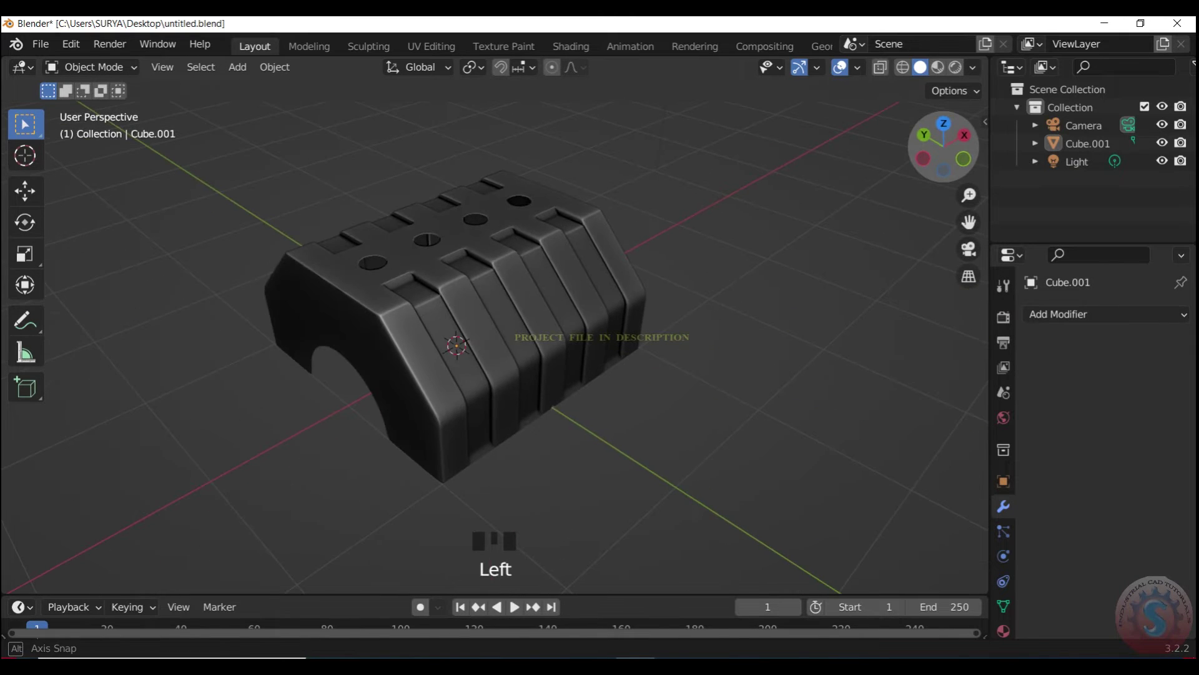
scroll(683, 259, "up", 2)
scroll(682, 259, "up", 1)
mouse_move(944, 149)
left_mouse_down()
mouse_move(844, 153)
mouse_move(809, 183)
left_mouse_up()
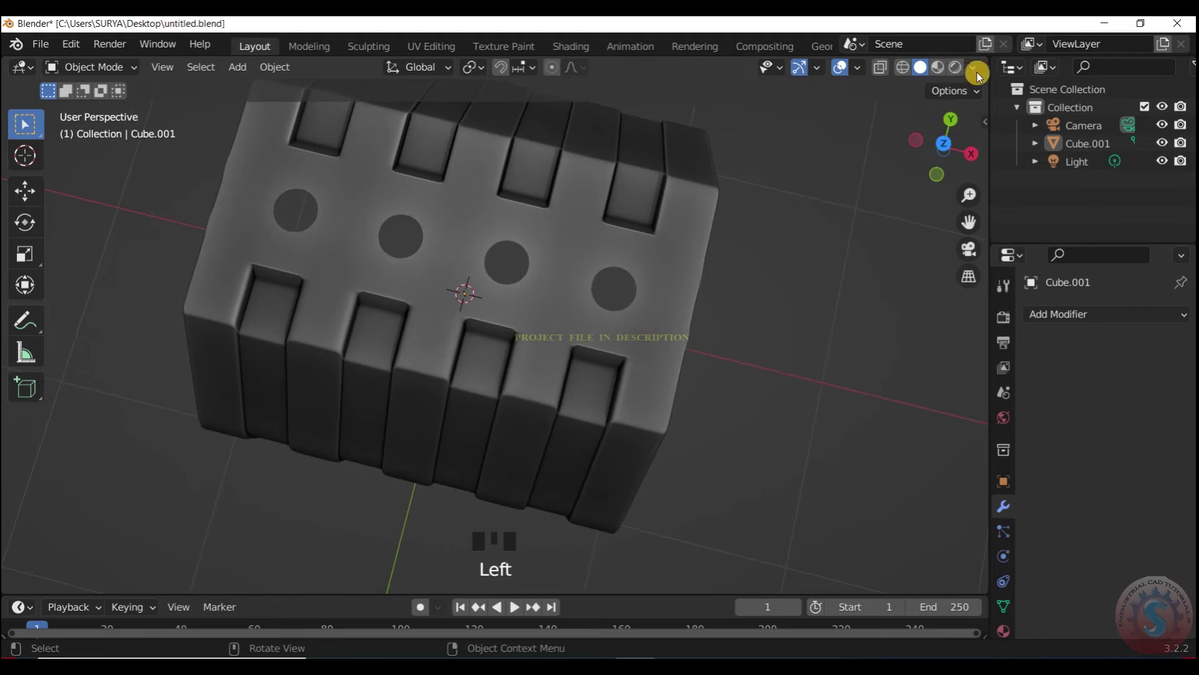
Try the light grey MatCap and the green MatCap on the block.
left_click(973, 67)
left_click(957, 195)
left_click(799, 264)
left_click(957, 196)
left_click(858, 313)
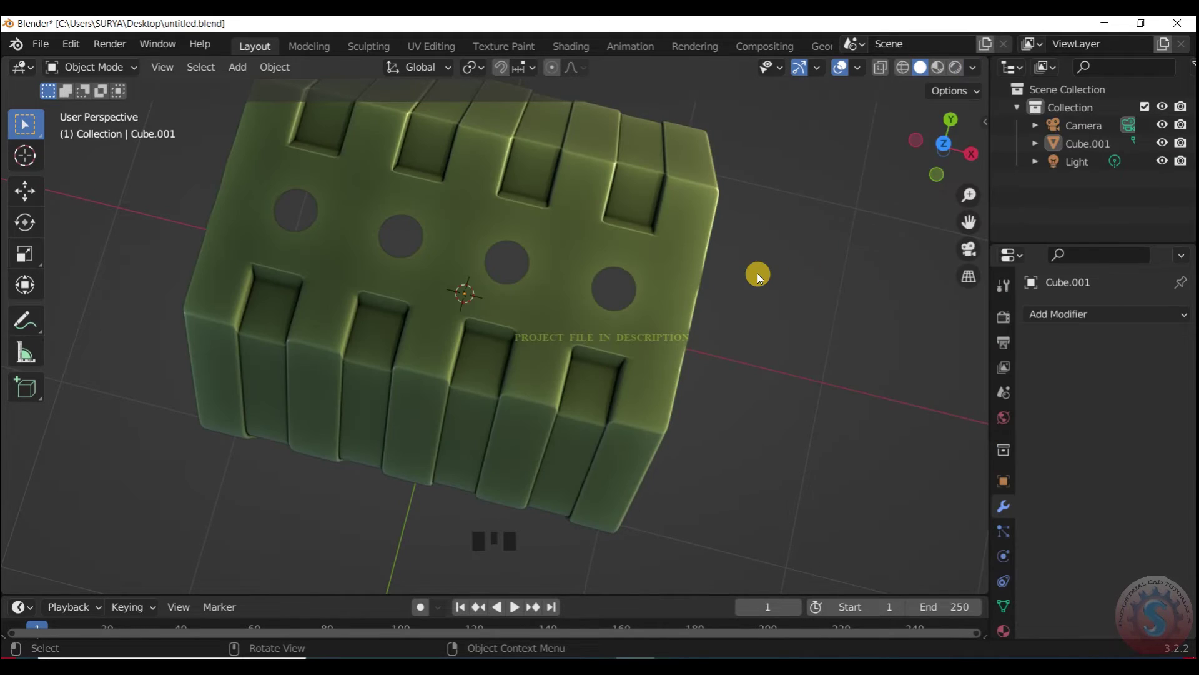
Return to the camera view and set the MatCap to the high-contrast white and black sphere.
key("KP_0")
scroll(659, 351, "up", 2)
left_click(972, 67)
left_click(958, 196)
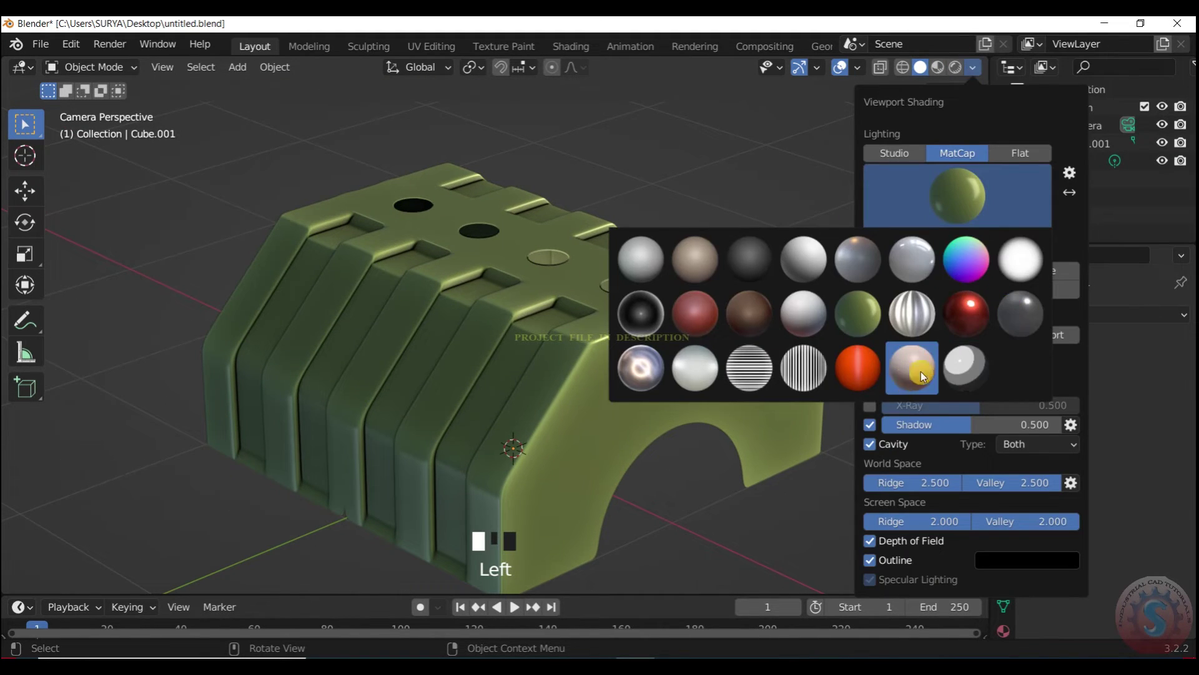
left_click(965, 367)
left_click(958, 195)
Return to the camera view and try the grey-brown metallic MatCap and the glossy light grey MatCap on the block.
mouse_move(947, 133)
left_mouse_down()
mouse_move(878, 81)
mouse_move(950, 119)
left_mouse_up()
scroll(947, 132, "up", 4)
key("KP_0")
left_click(973, 67)
left_click(958, 196)
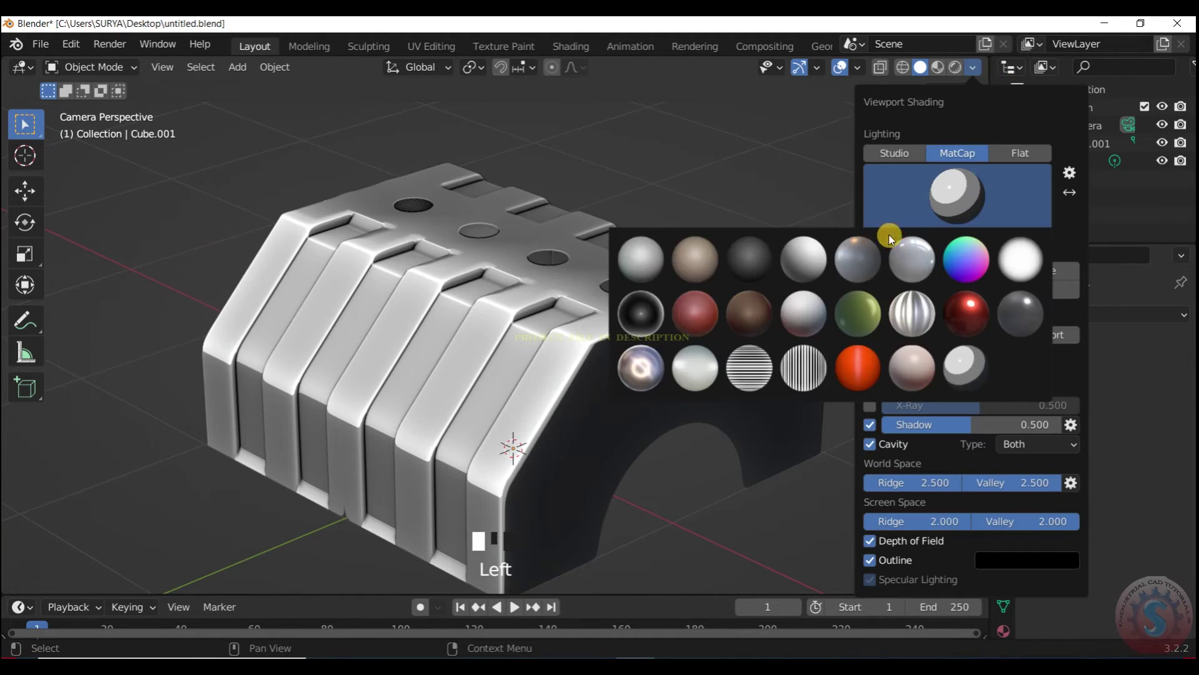
left_click(867, 255)
left_click(939, 198)
left_click(918, 255)
View the block from its underside and grooved side, and try the plain white MatCap with dark edges.
left_click_drag(945, 143, 937, 81)
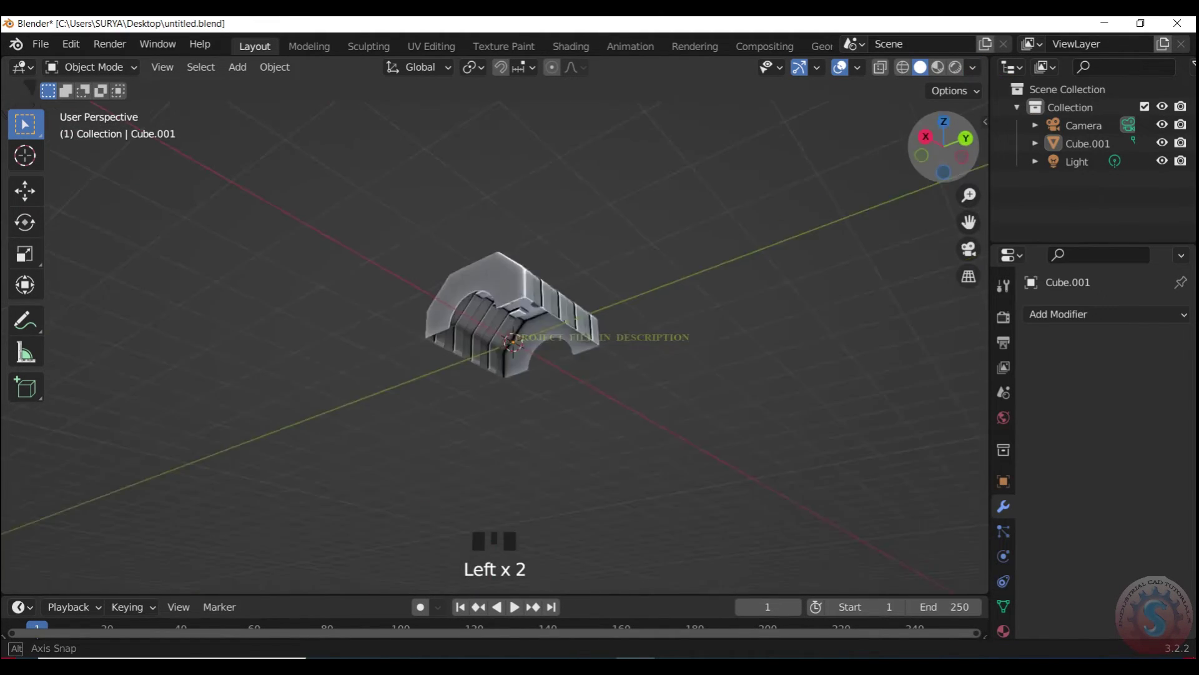
scroll(912, 141, "up", 7)
left_click(972, 67)
left_click(958, 196)
left_click(995, 260)
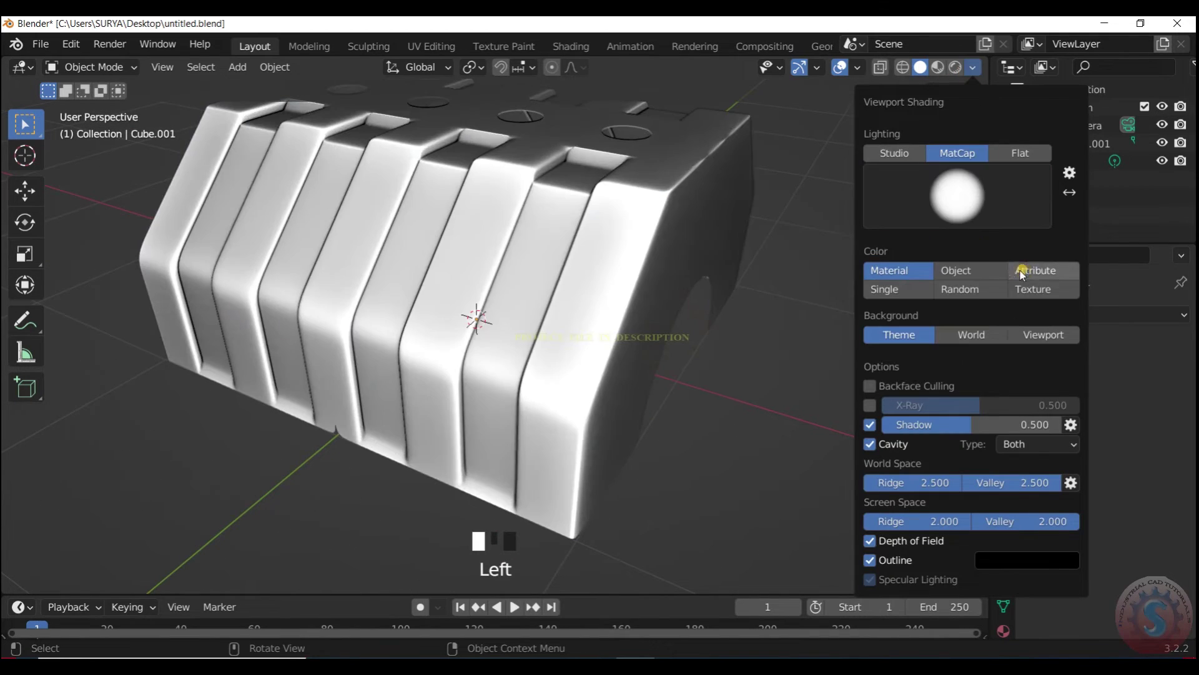
Set the MatCap to the shiny metallic sphere with the bright centre and return to the camera view of the whole block.
left_click(963, 198)
left_click(622, 395)
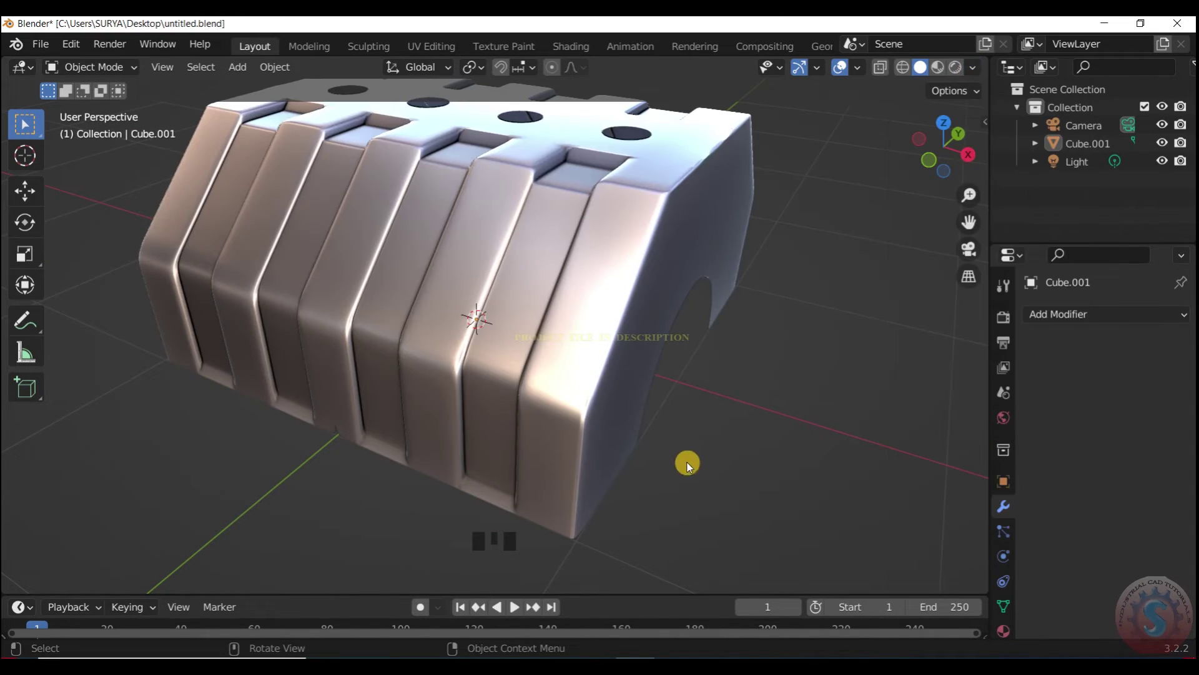
scroll(647, 382, "down", 3)
key("KP_0")
scroll(573, 329, "down", 4)
scroll(558, 394, "up", 2)
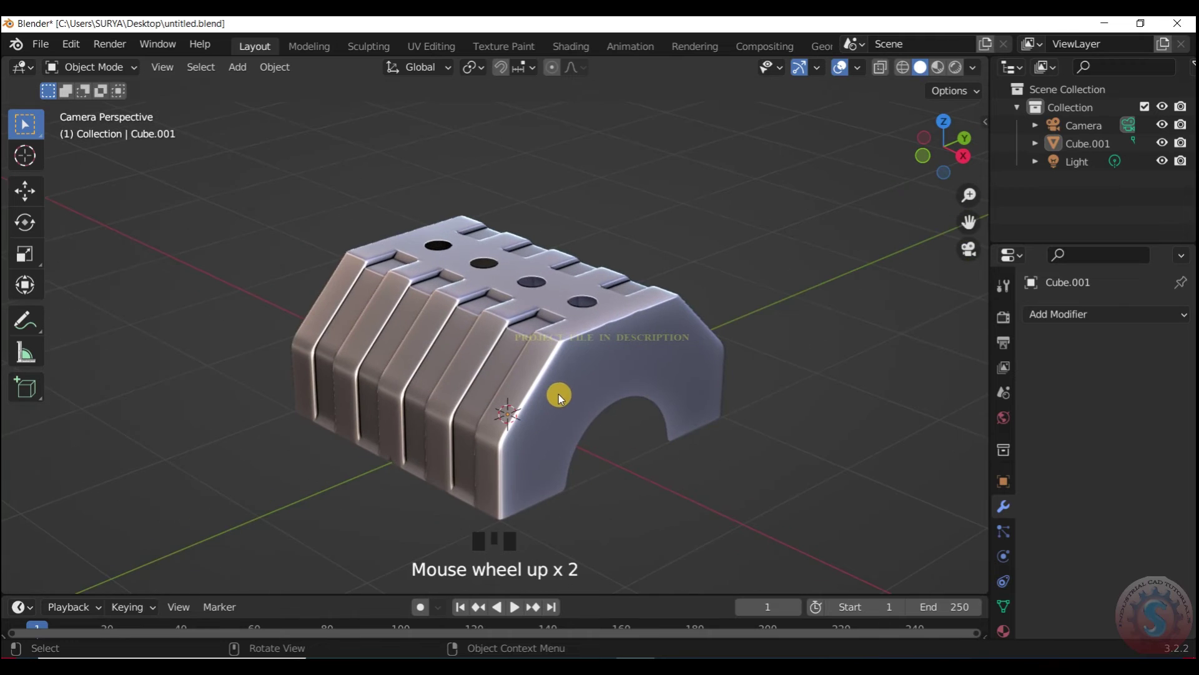
Examine the finished block up close in a full-screen viewport and restore the normal workspace layout.
left_click_drag(976, 220, 811, 290)
key("ctrl+alt+space")
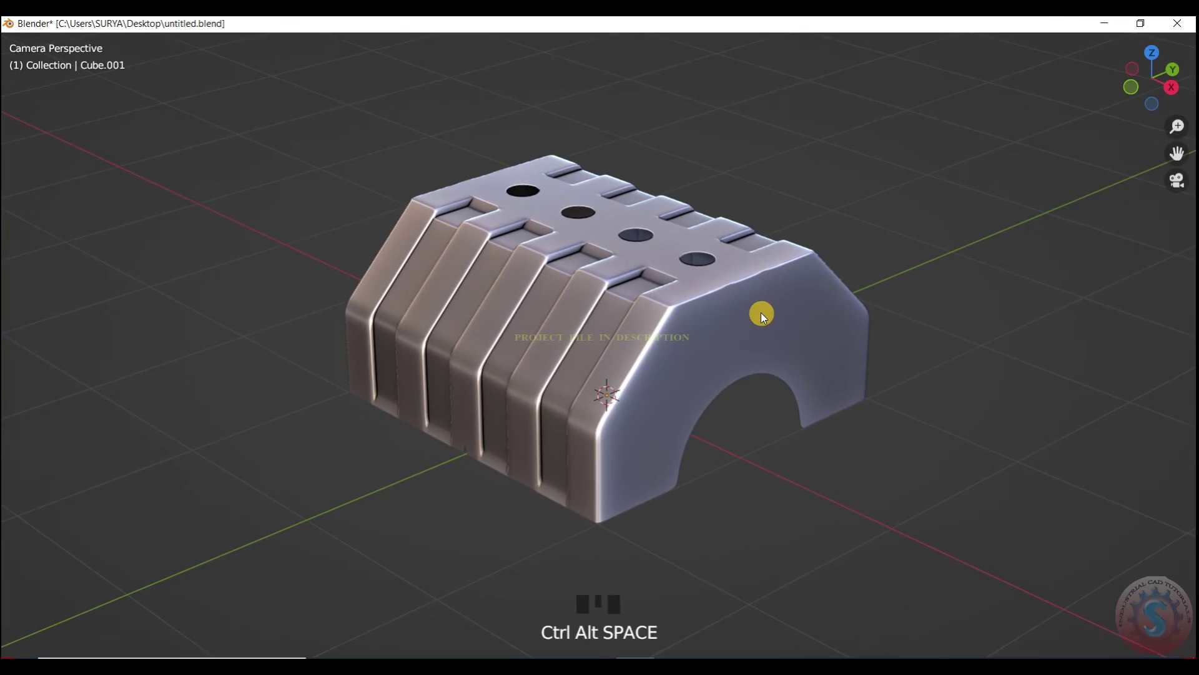
scroll(760, 313, "up", 8)
scroll(761, 315, "down", 10)
scroll(760, 315, "up", 2)
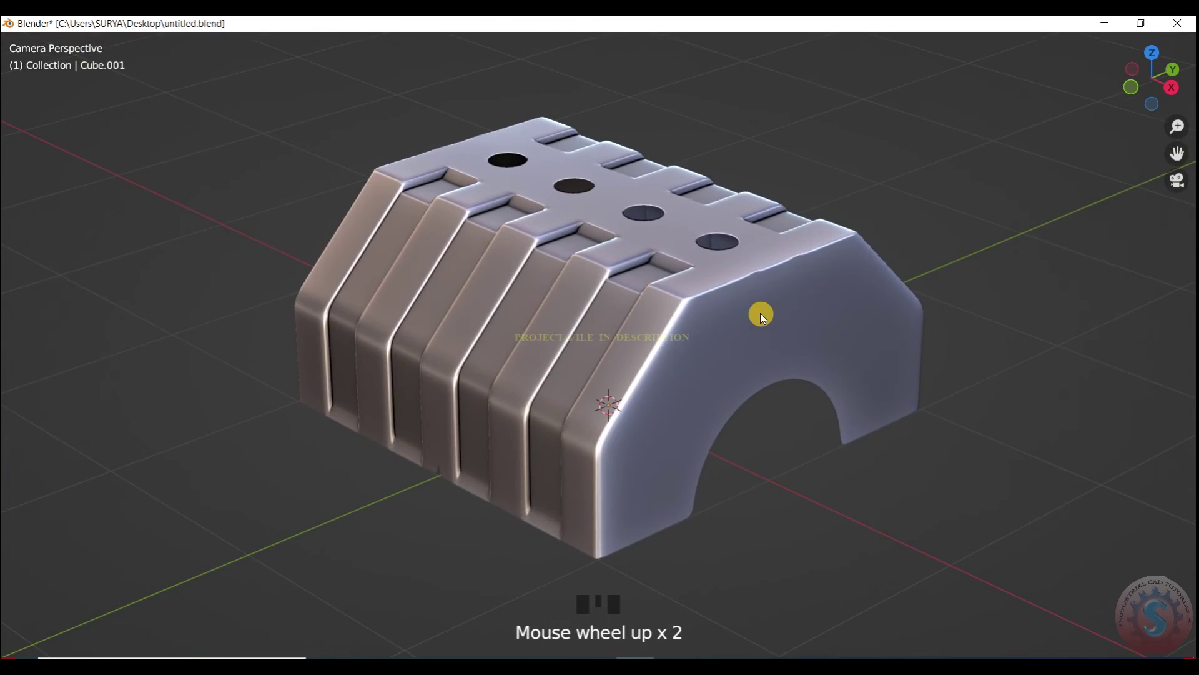
key("ctrl+alt+space")
scroll(717, 331, "down", 2)
scroll(715, 334, "up", 2)
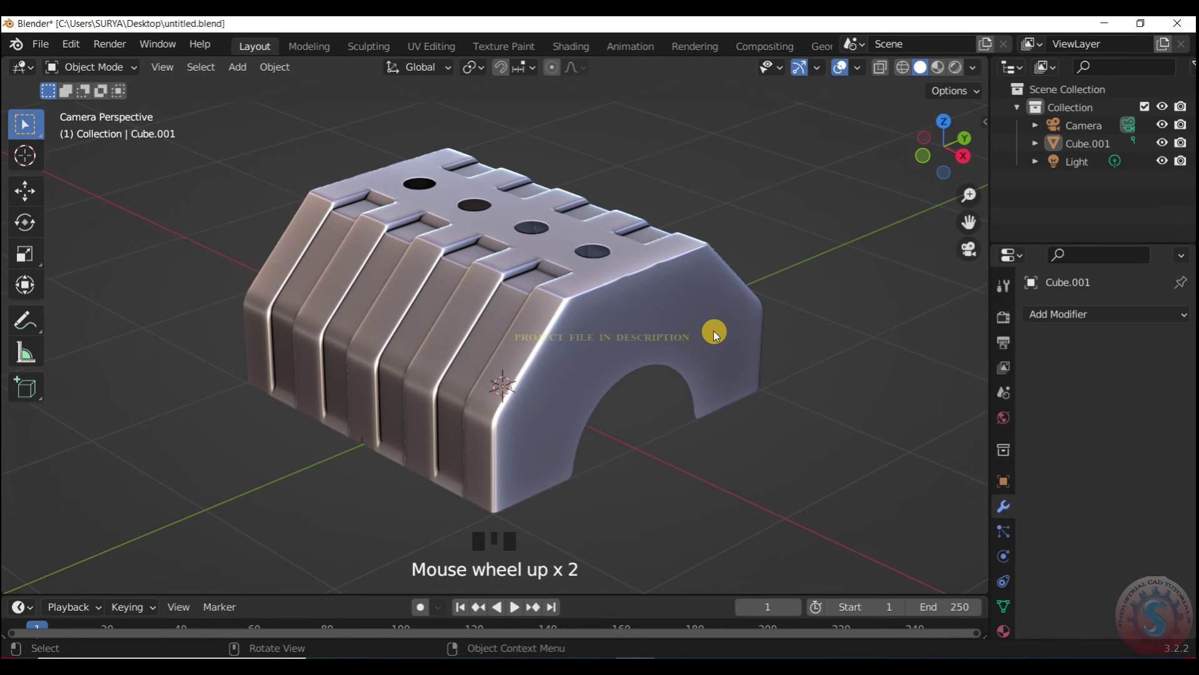